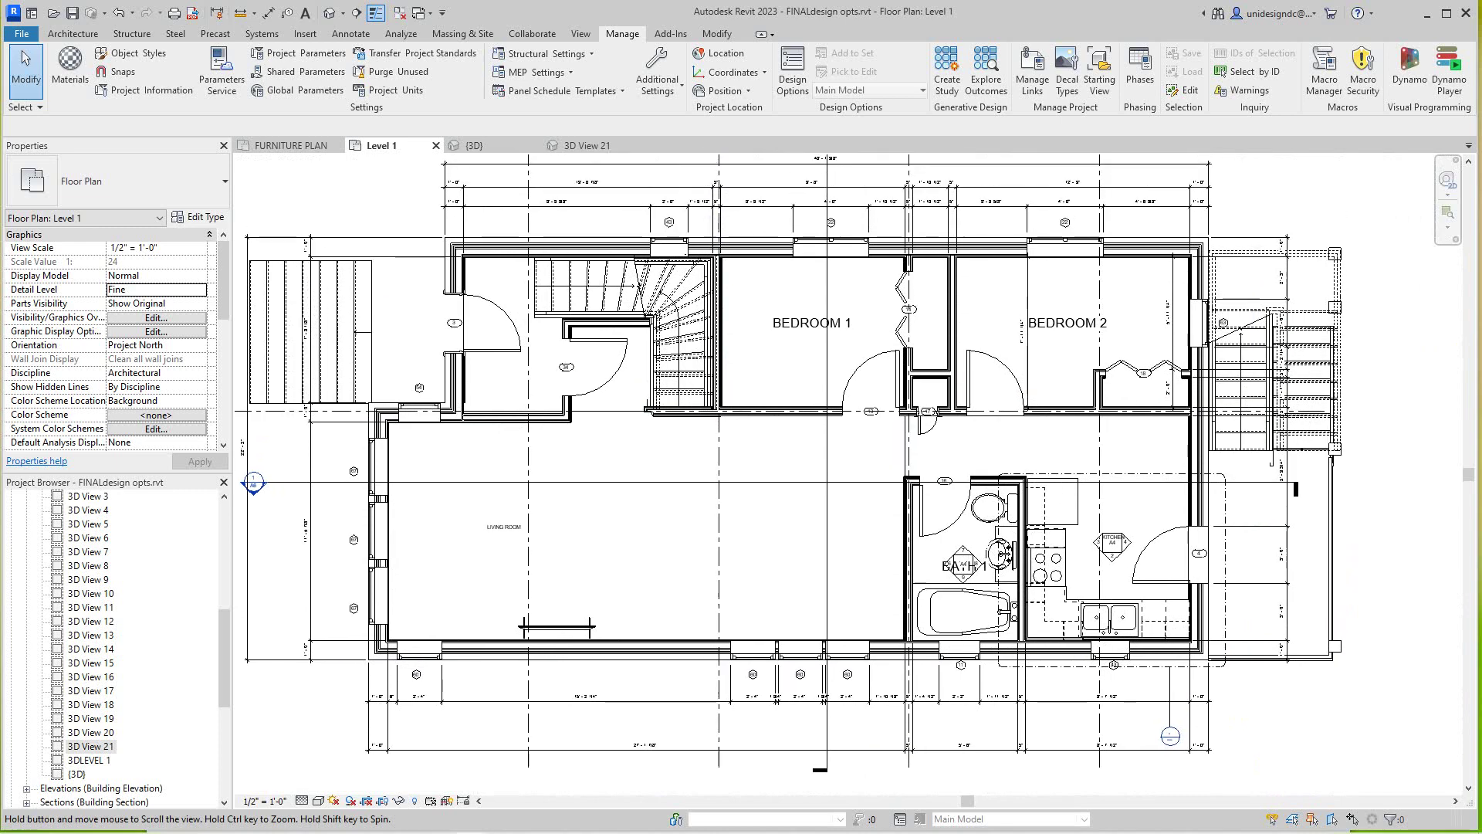
# - Examine the Level 1 floor plan and the furniture layout in the FURNITURE PLAN view
pyautogui.scroll(-1, 807, 753)
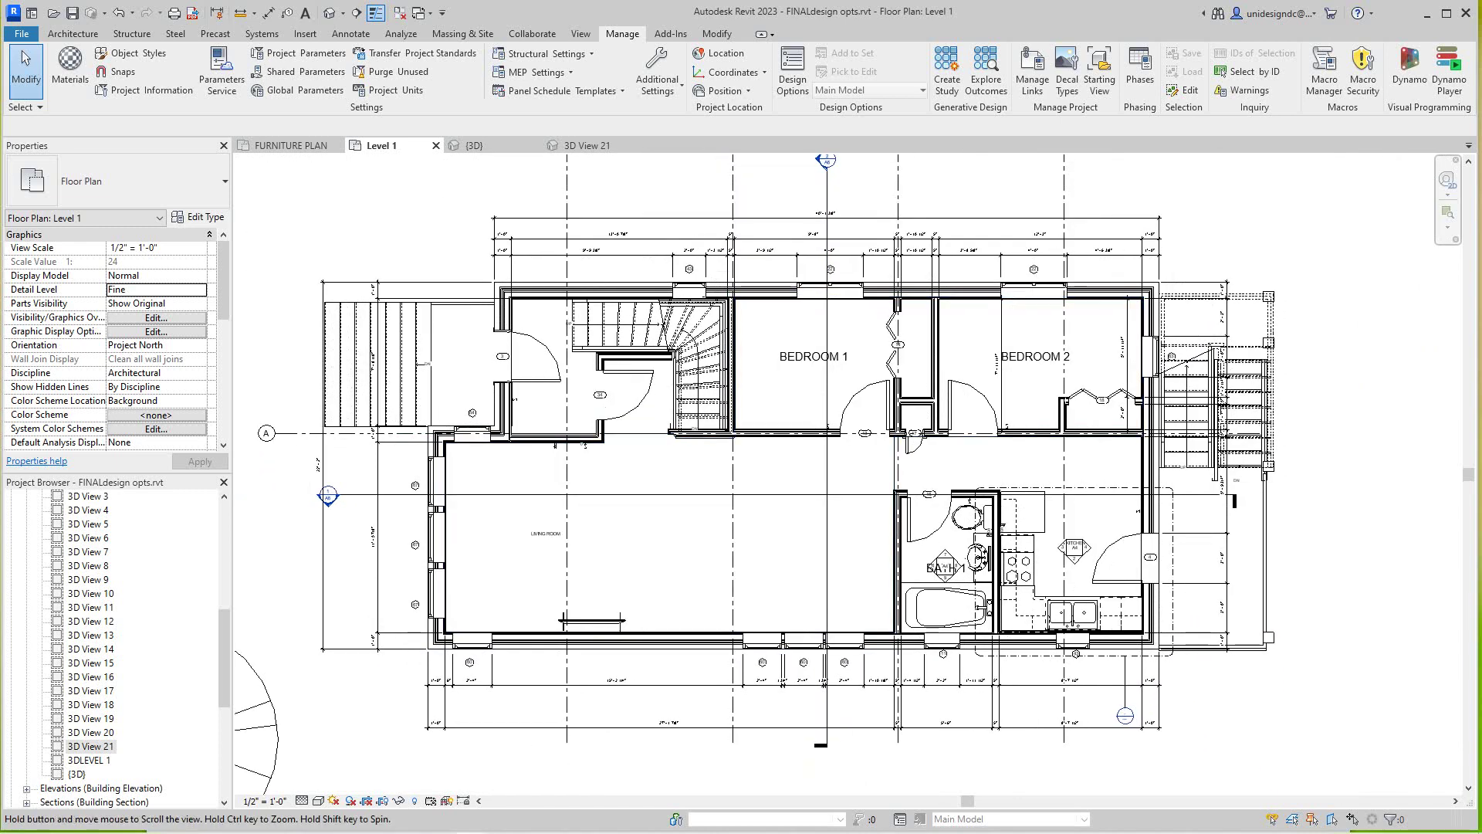
pyautogui.moveTo(808, 754); pyautogui.dragTo(829, 773, button='middle')
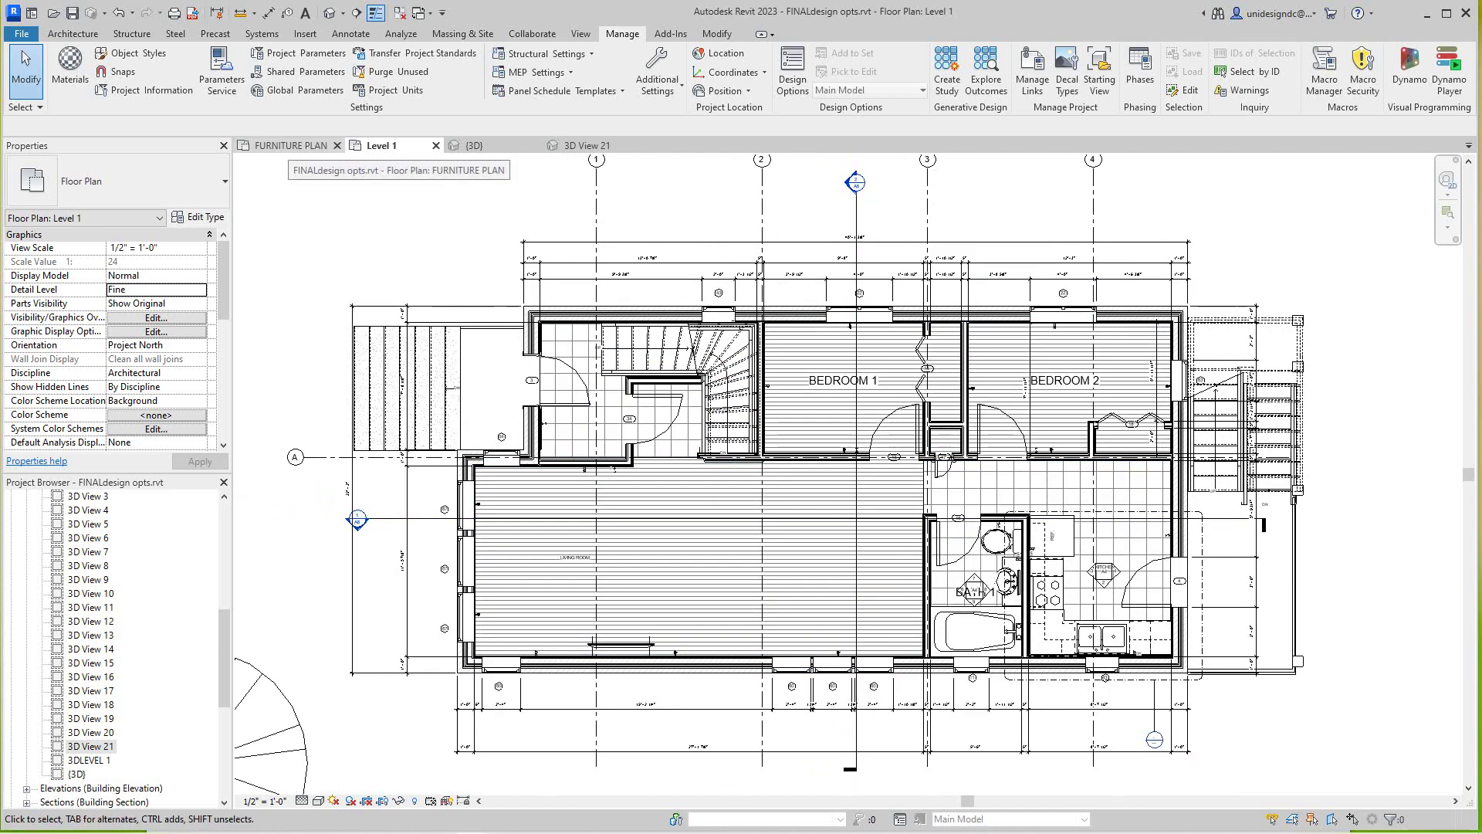
pyautogui.click(290, 145)
pyautogui.scroll(4, 768, 608)
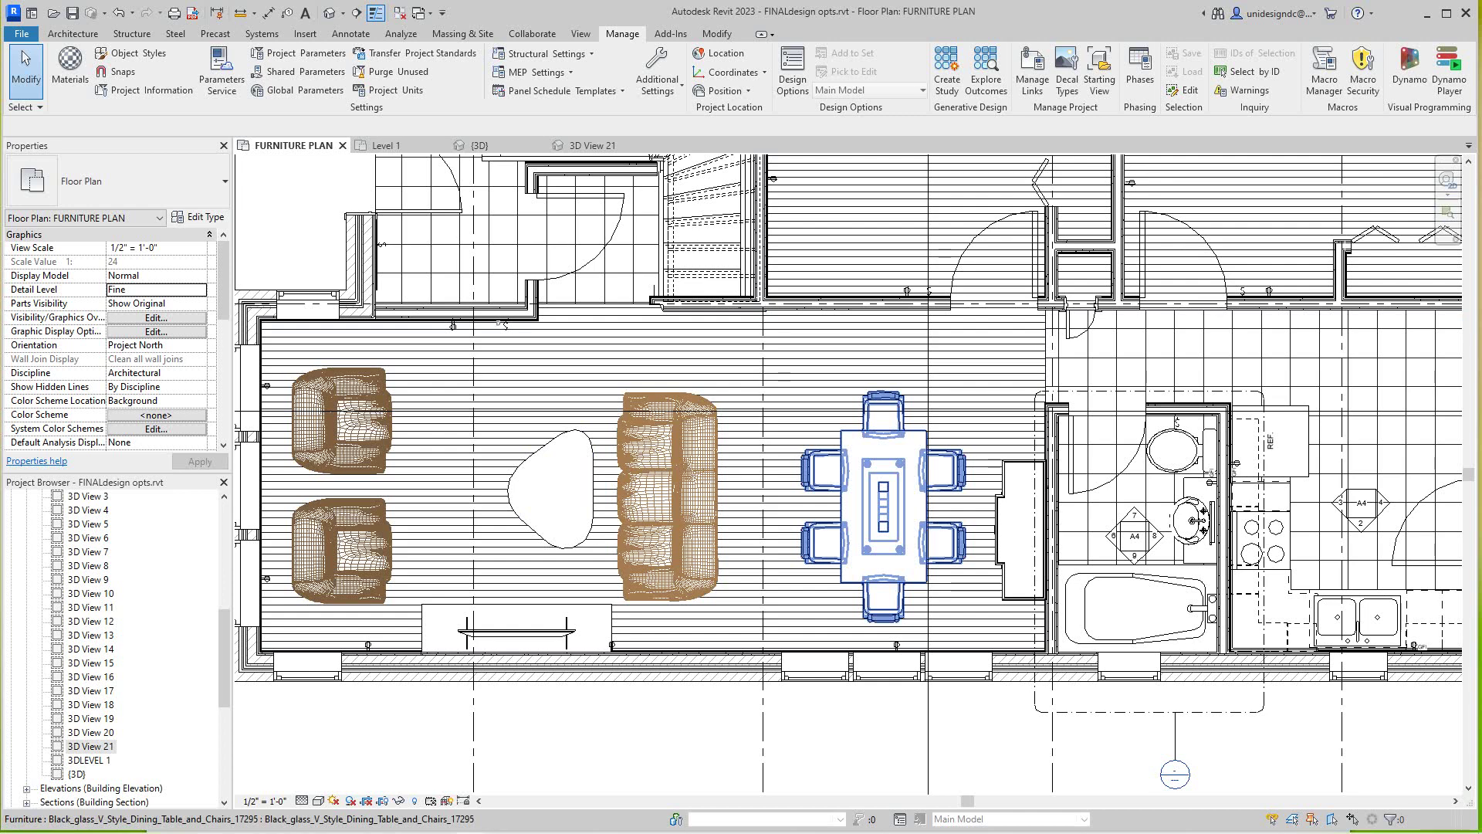
pyautogui.scroll(-3, 926, 509)
pyautogui.scroll(1, 927, 510)
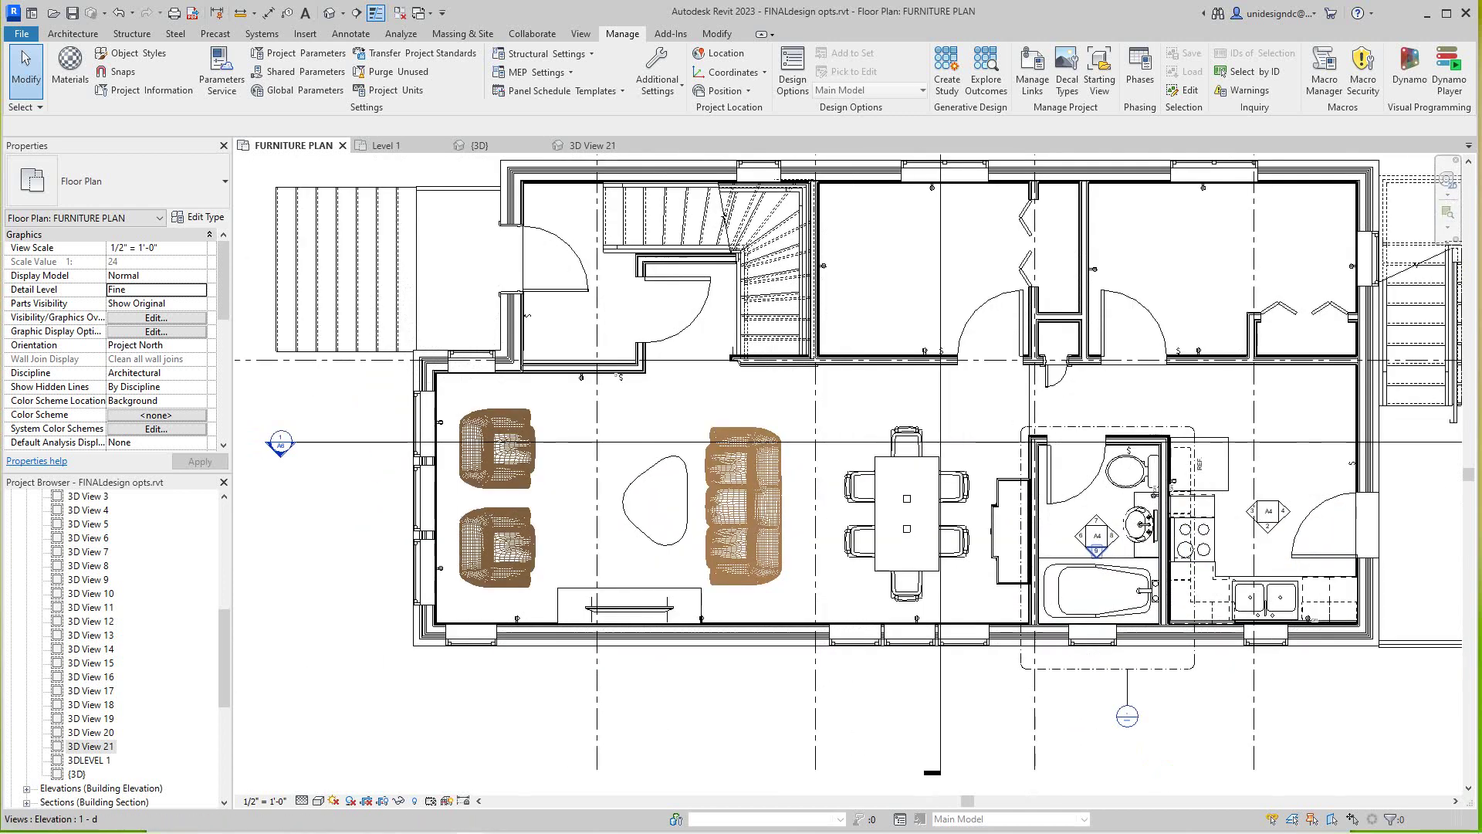
pyautogui.scroll(2, 1351, 408)
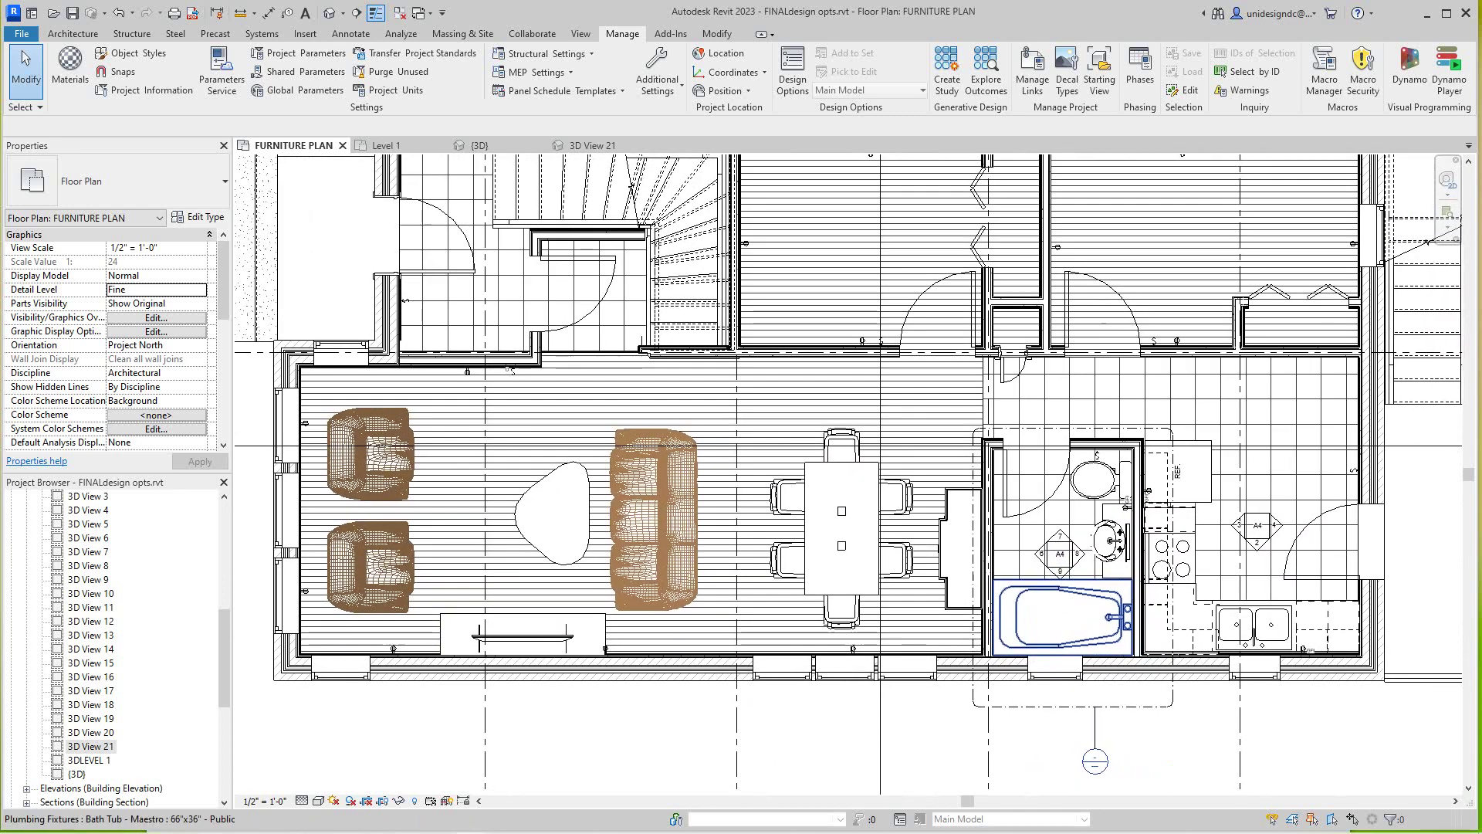
pyautogui.scroll(-1, 1047, 606)
pyautogui.moveTo(1047, 605); pyautogui.dragTo(1047, 608, button='middle')
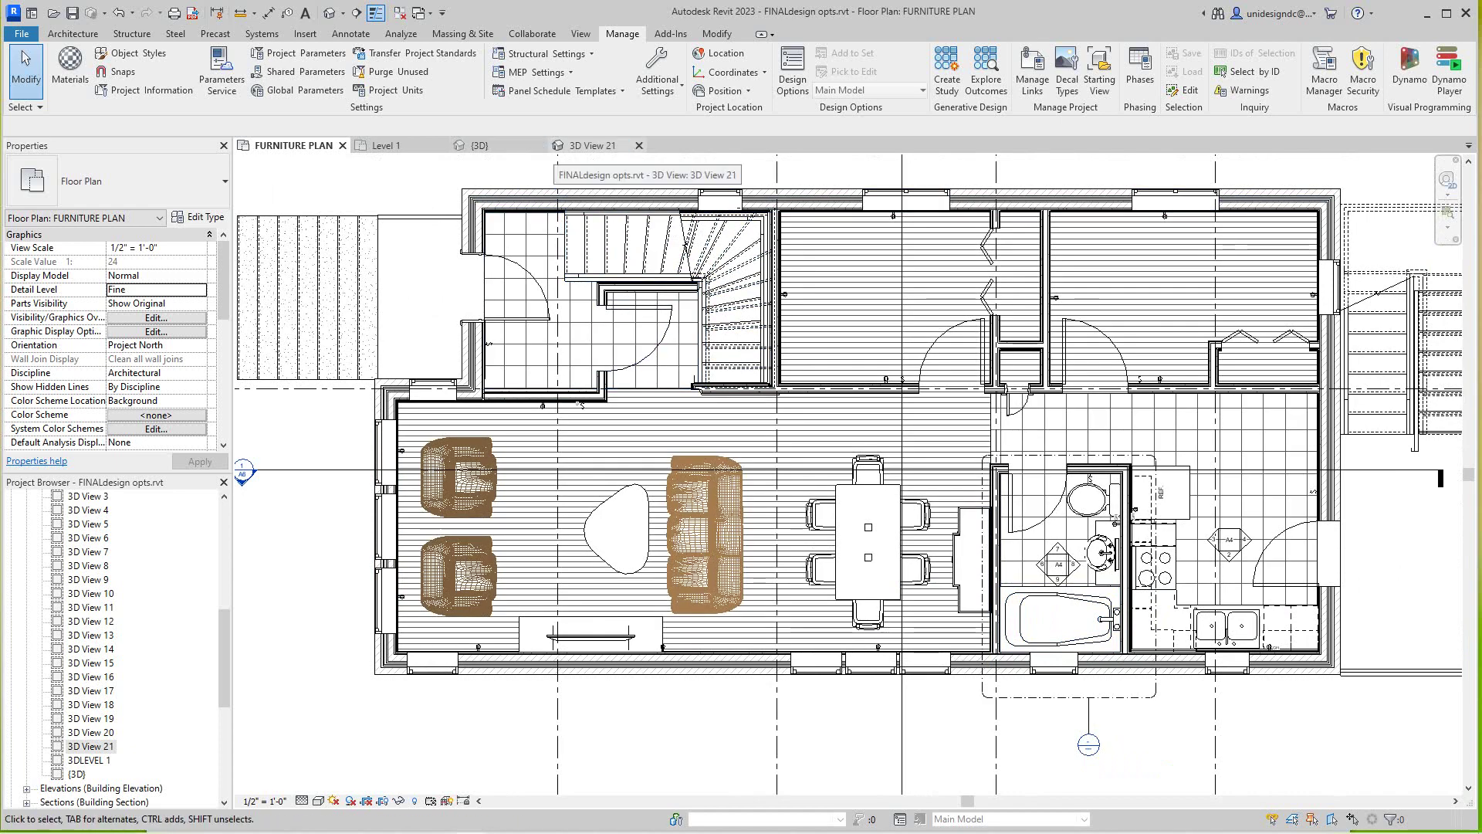
# - Open 3D View 21 and examine the furnished interior from the front and from the bedroom side
pyautogui.click(591, 145)
pyautogui.scroll(1, 858, 667)
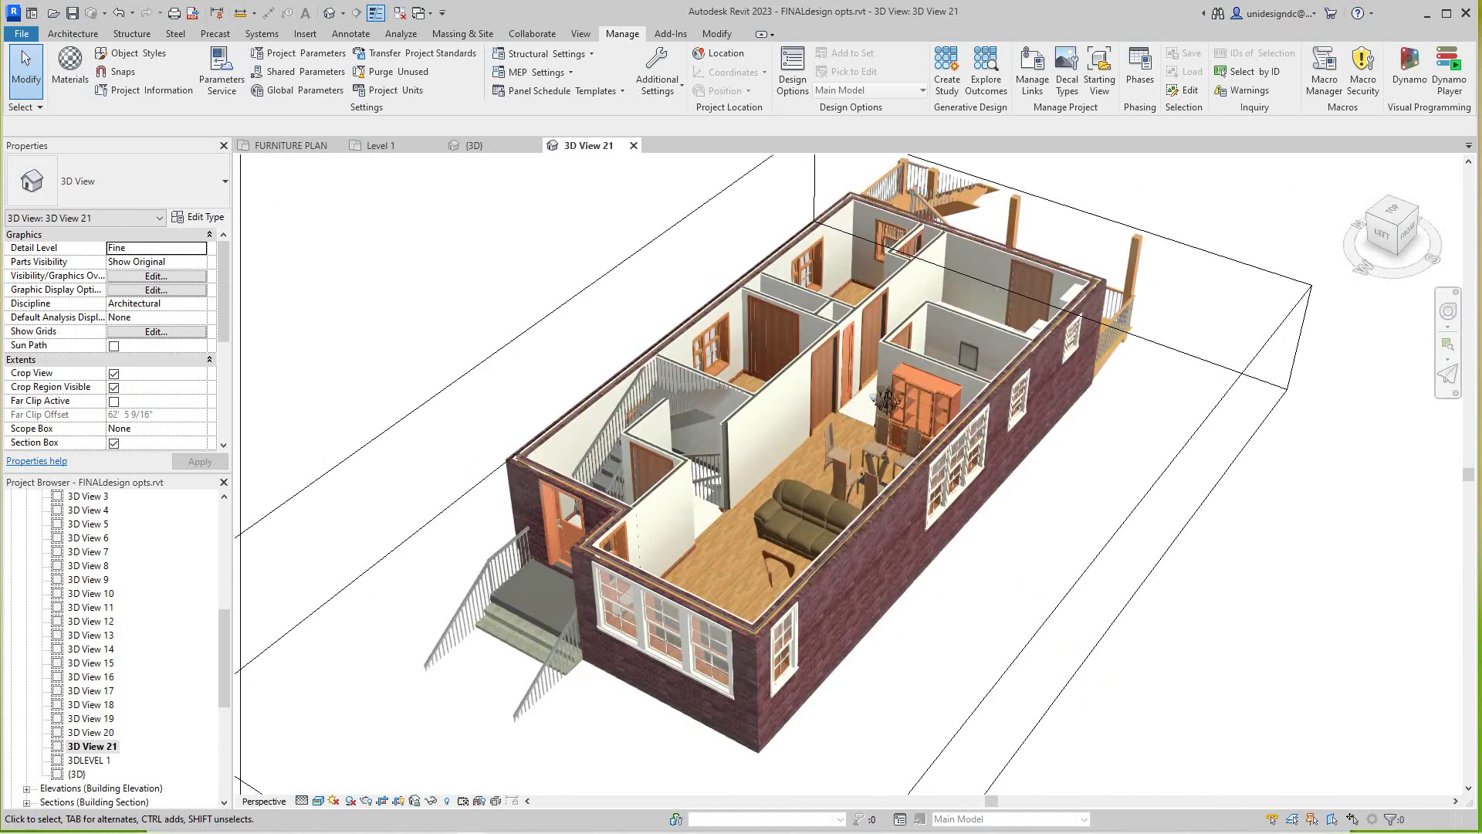
pyautogui.moveTo(862, 639); pyautogui.dragTo(856, 670, button='middle')
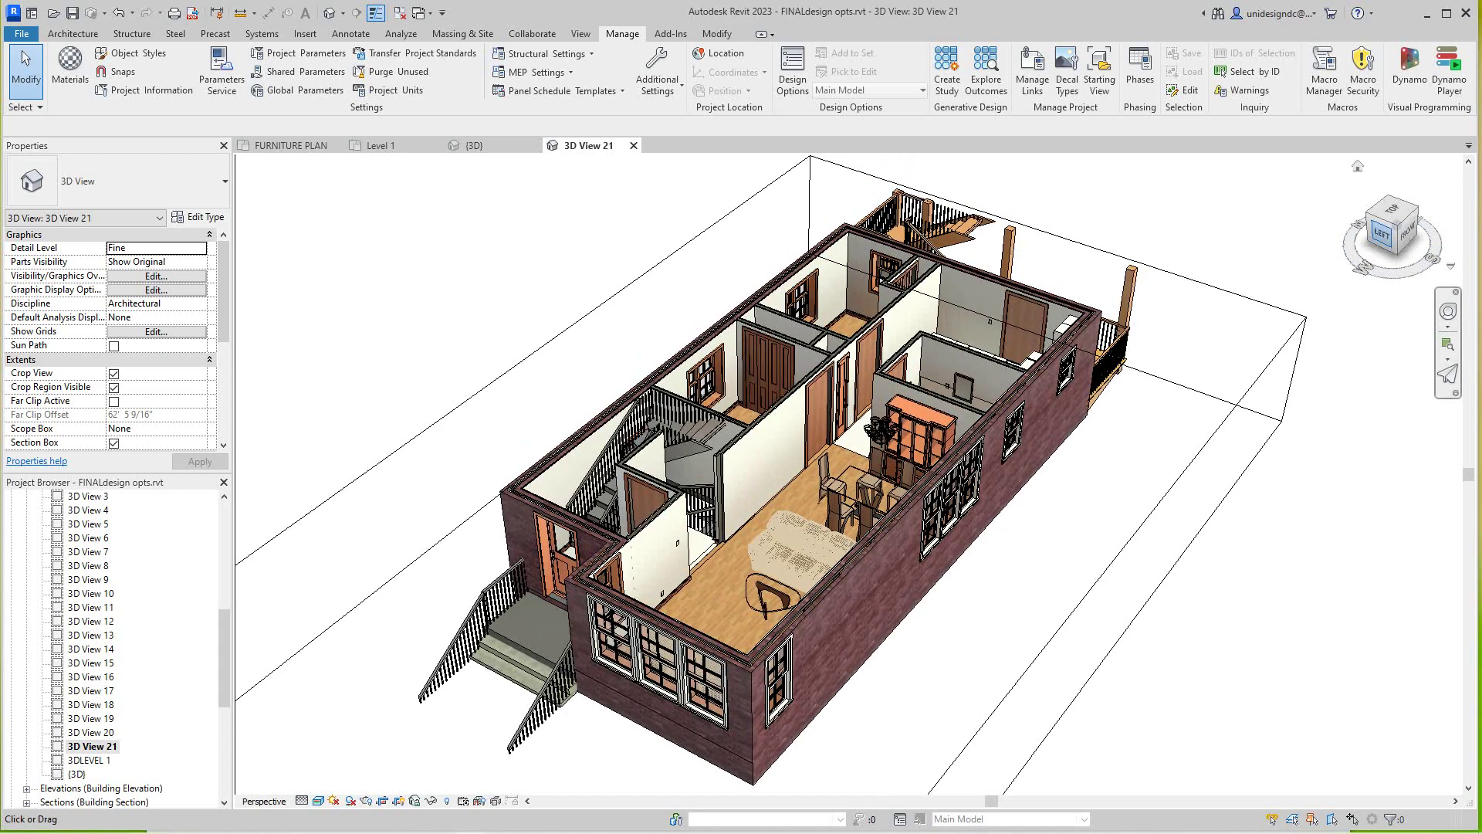
pyautogui.click(1383, 218)
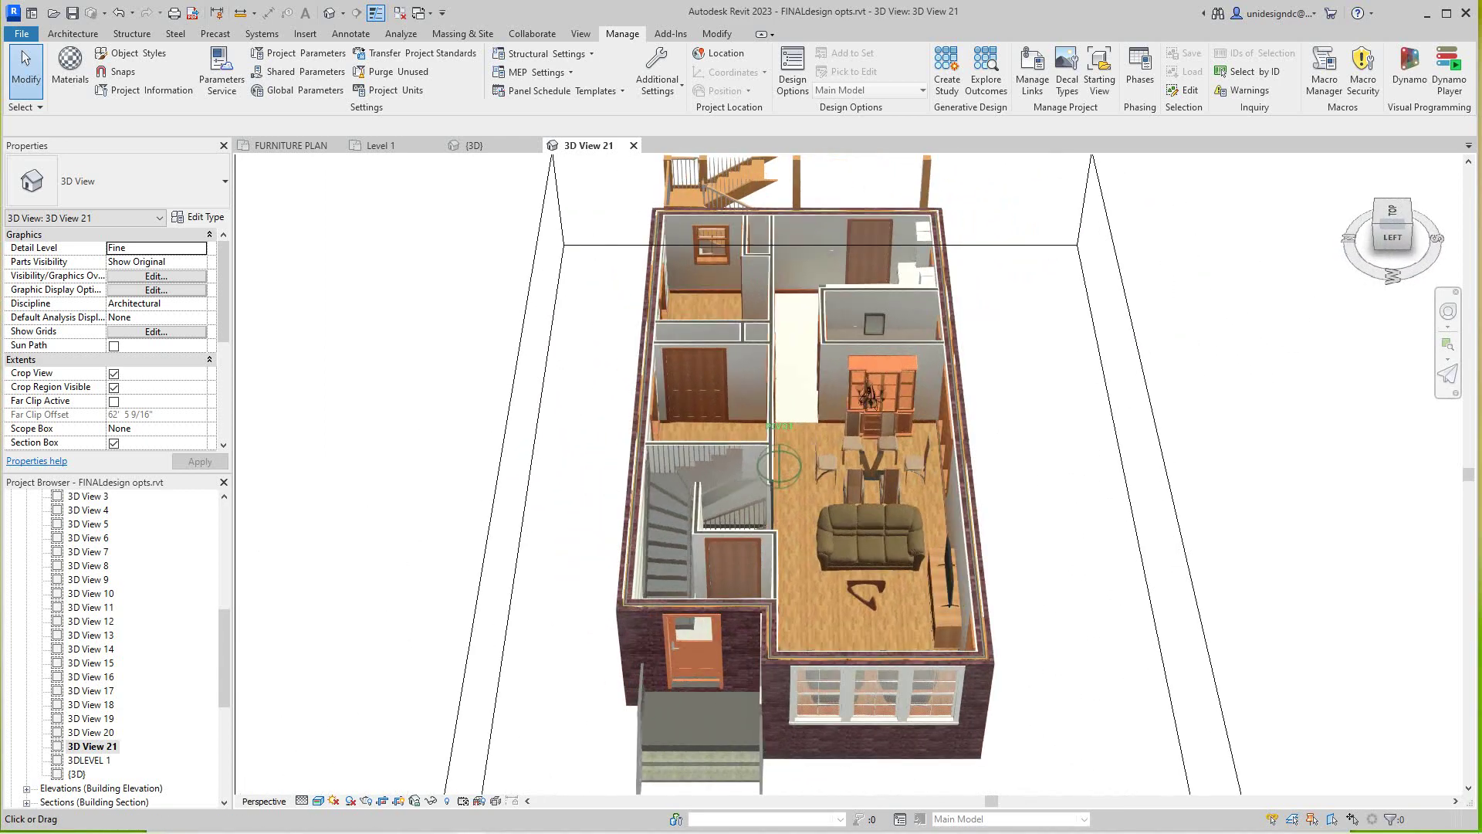
pyautogui.moveTo(1389, 223); pyautogui.dragTo(1425, 225)
pyautogui.scroll(3, 979, 313)
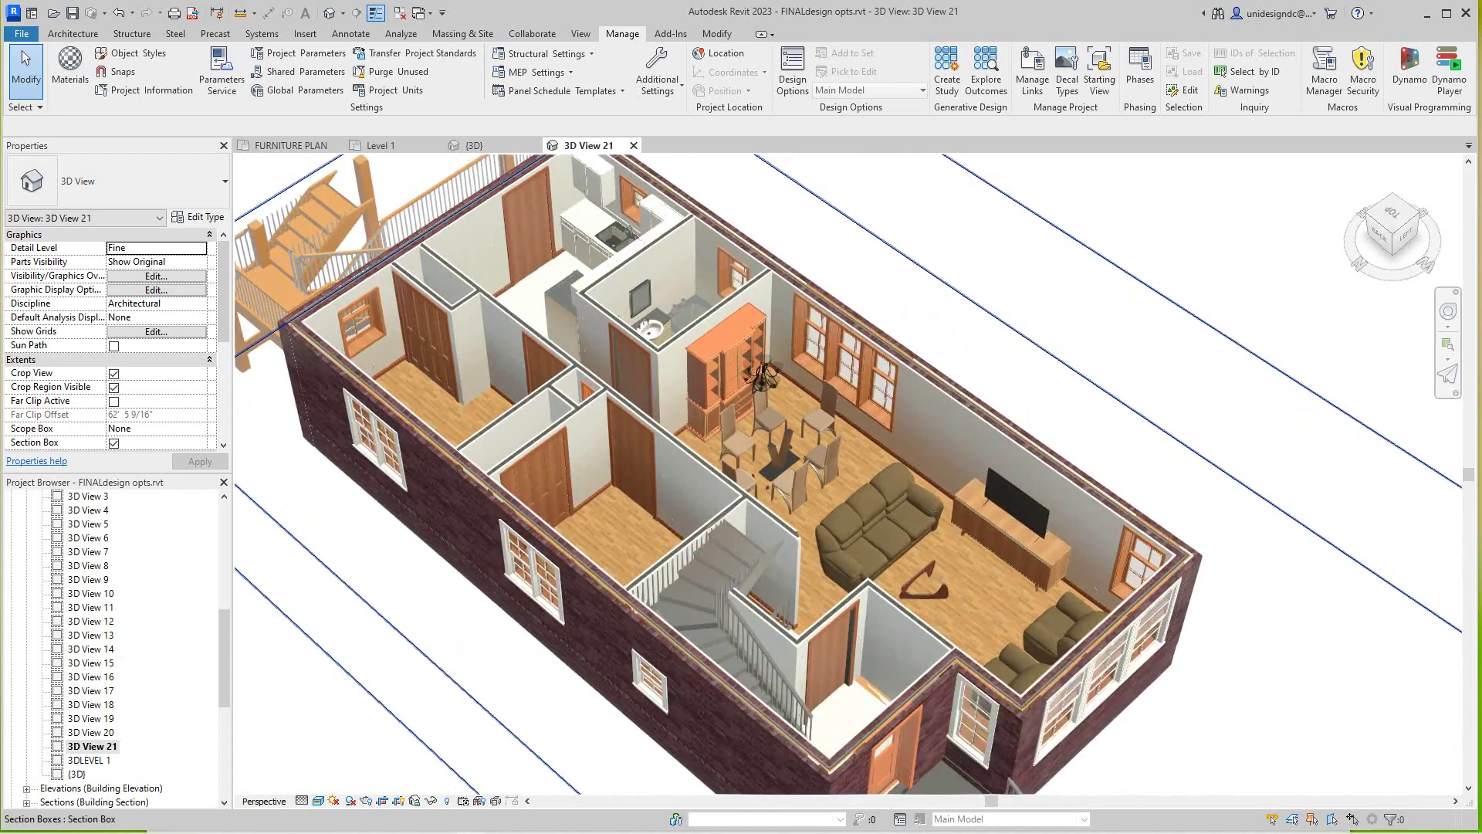
pyautogui.scroll(1, 935, 318)
pyautogui.scroll(-2, 935, 318)
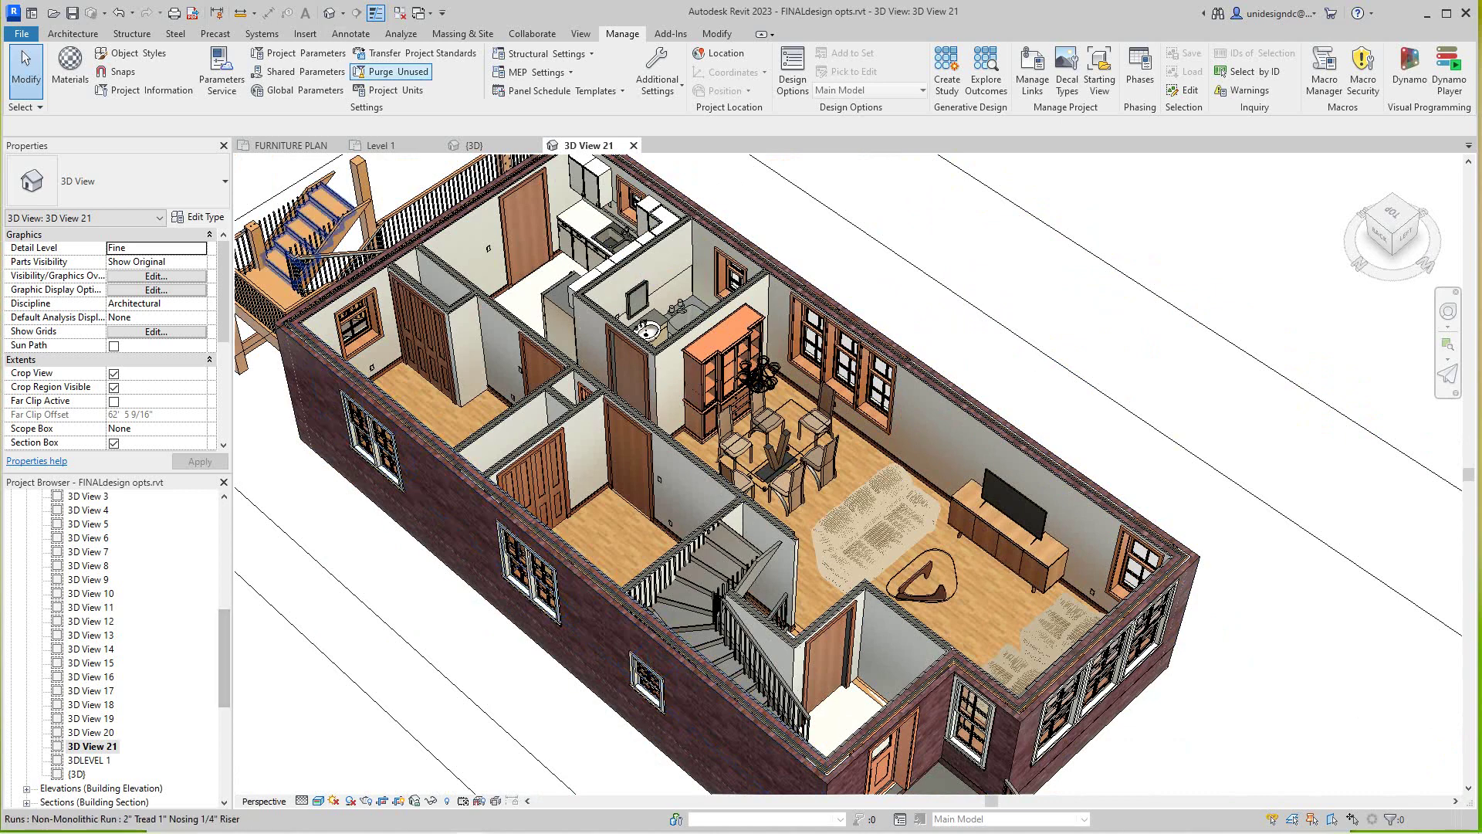
# - In the FURNITURE PLAN view, place a perspective camera at the living room's upper-left corner, aimed across the room toward the refrigerator
pyautogui.click(378, 146)
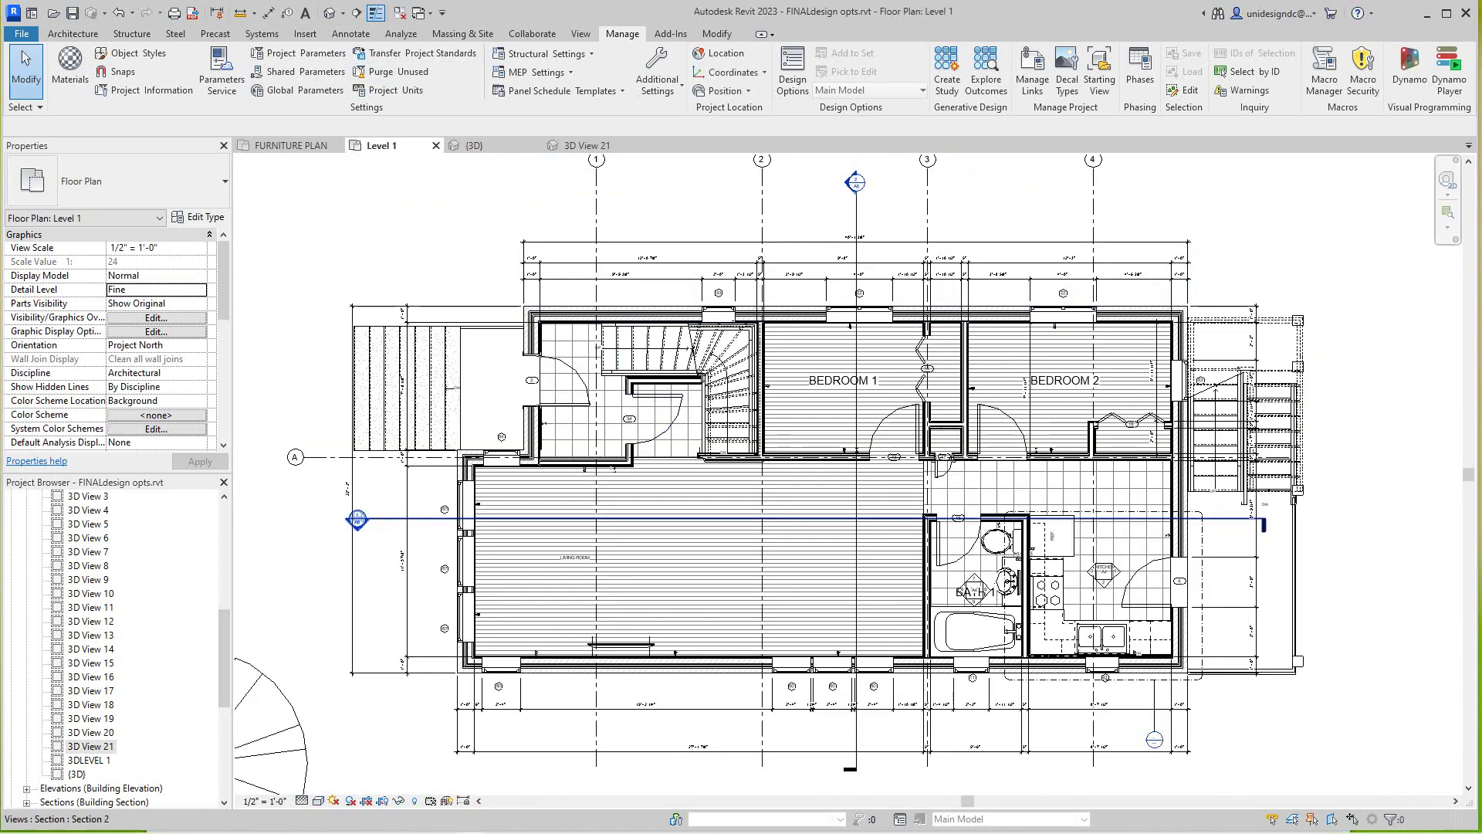
pyautogui.click(291, 145)
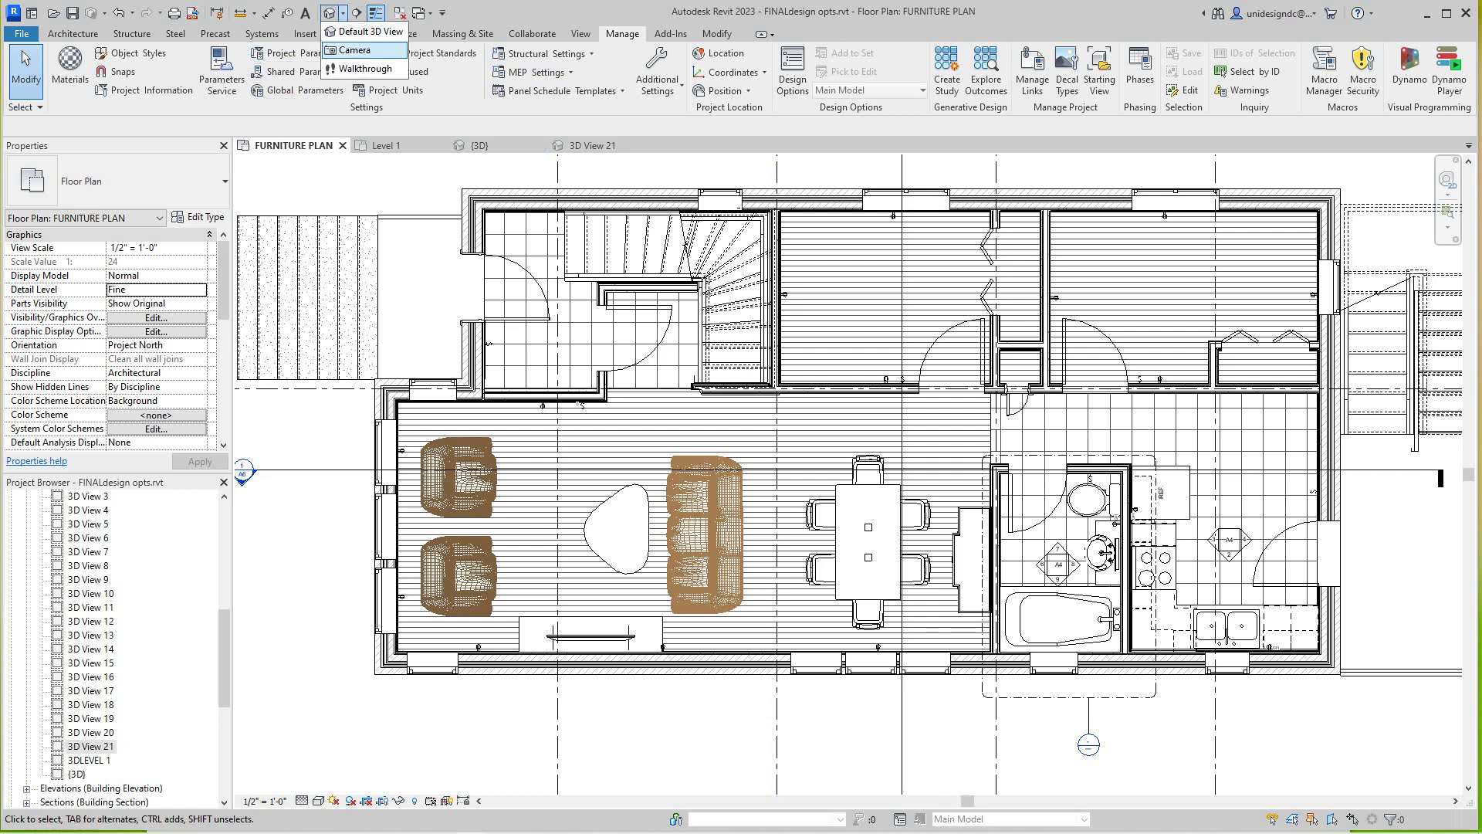
pyautogui.click(357, 50)
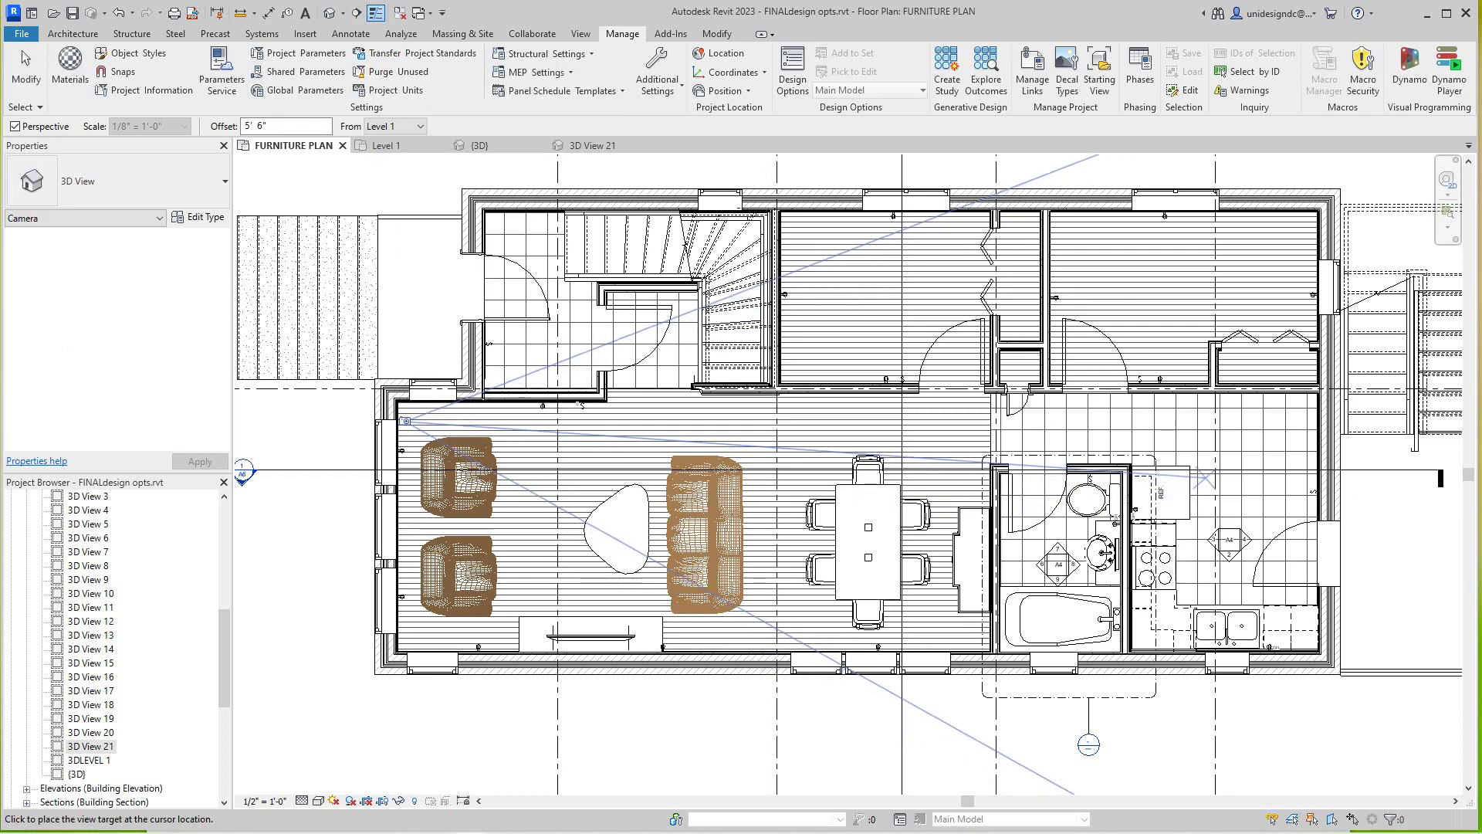
pyautogui.click(1189, 482)
# - Enlarge the new camera view's crop region to the right and downward to include the whole sofa, coffee table and TV cabinet
pyautogui.scroll(-1, 806, 485)
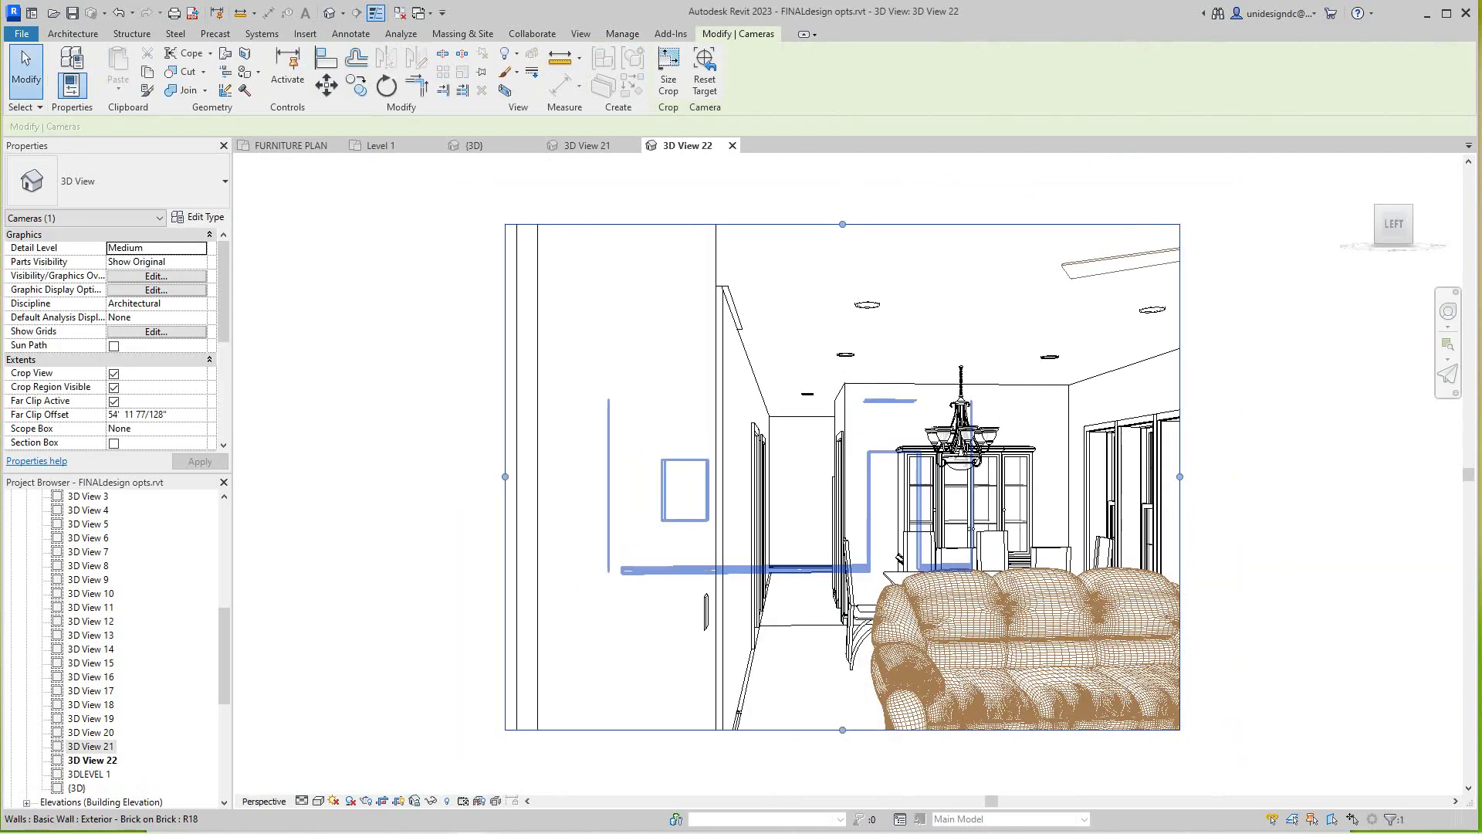
pyautogui.moveTo(807, 484); pyautogui.dragTo(602, 442, button='middle')
pyautogui.scroll(-1, 602, 442)
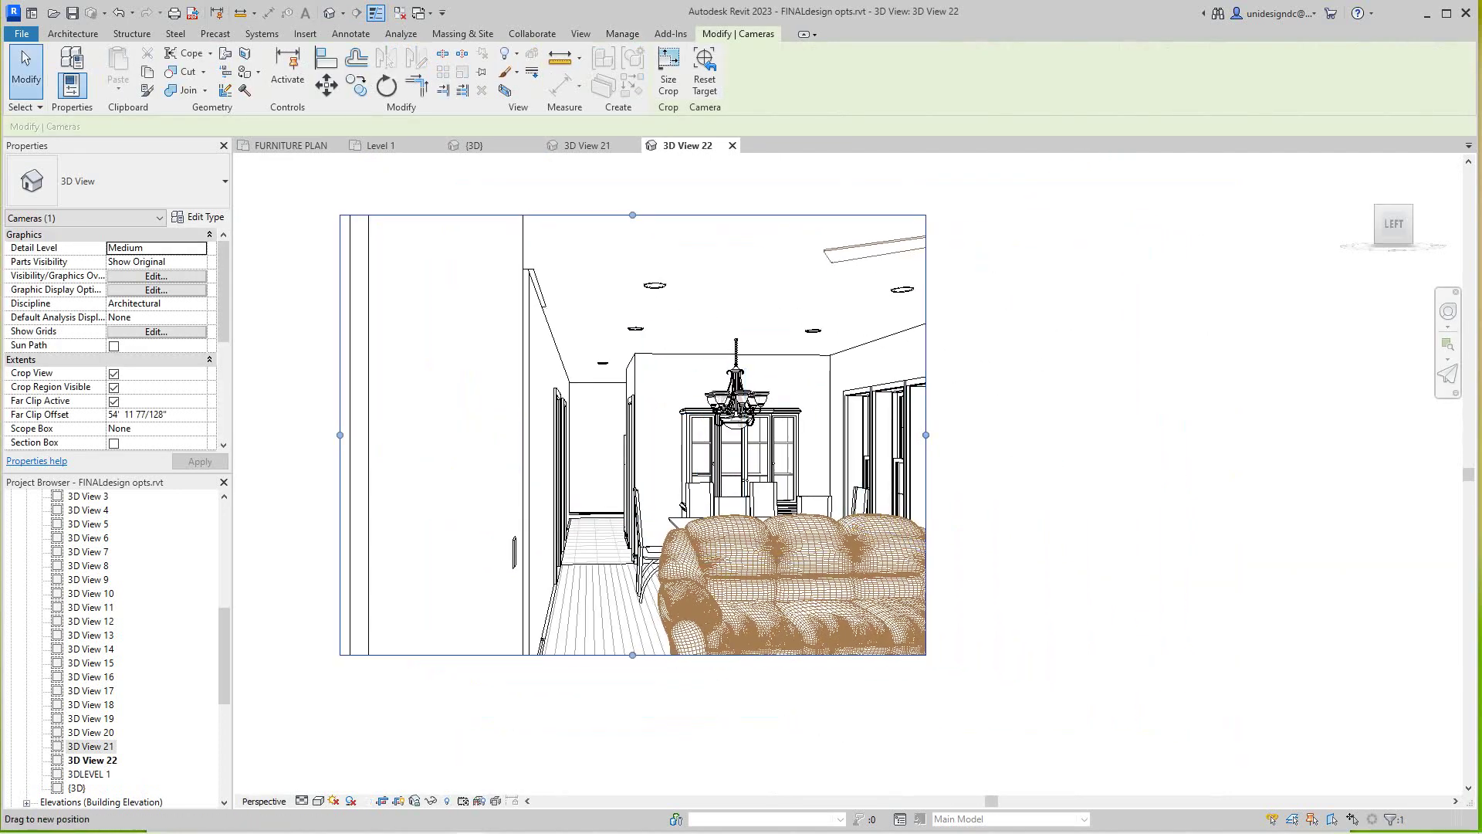
pyautogui.moveTo(1044, 435); pyautogui.dragTo(1098, 435)
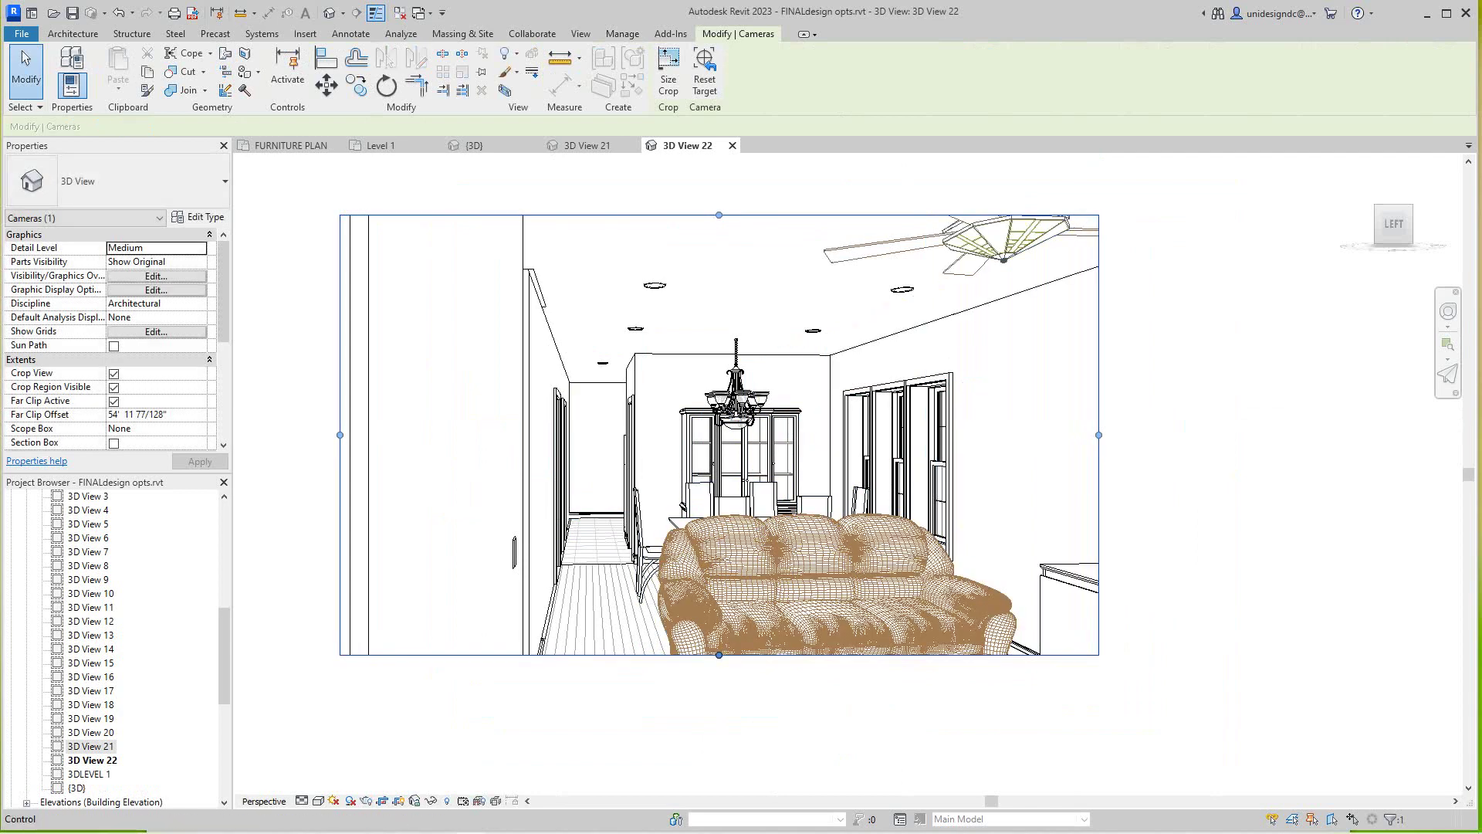
pyautogui.moveTo(719, 705); pyautogui.dragTo(719, 715)
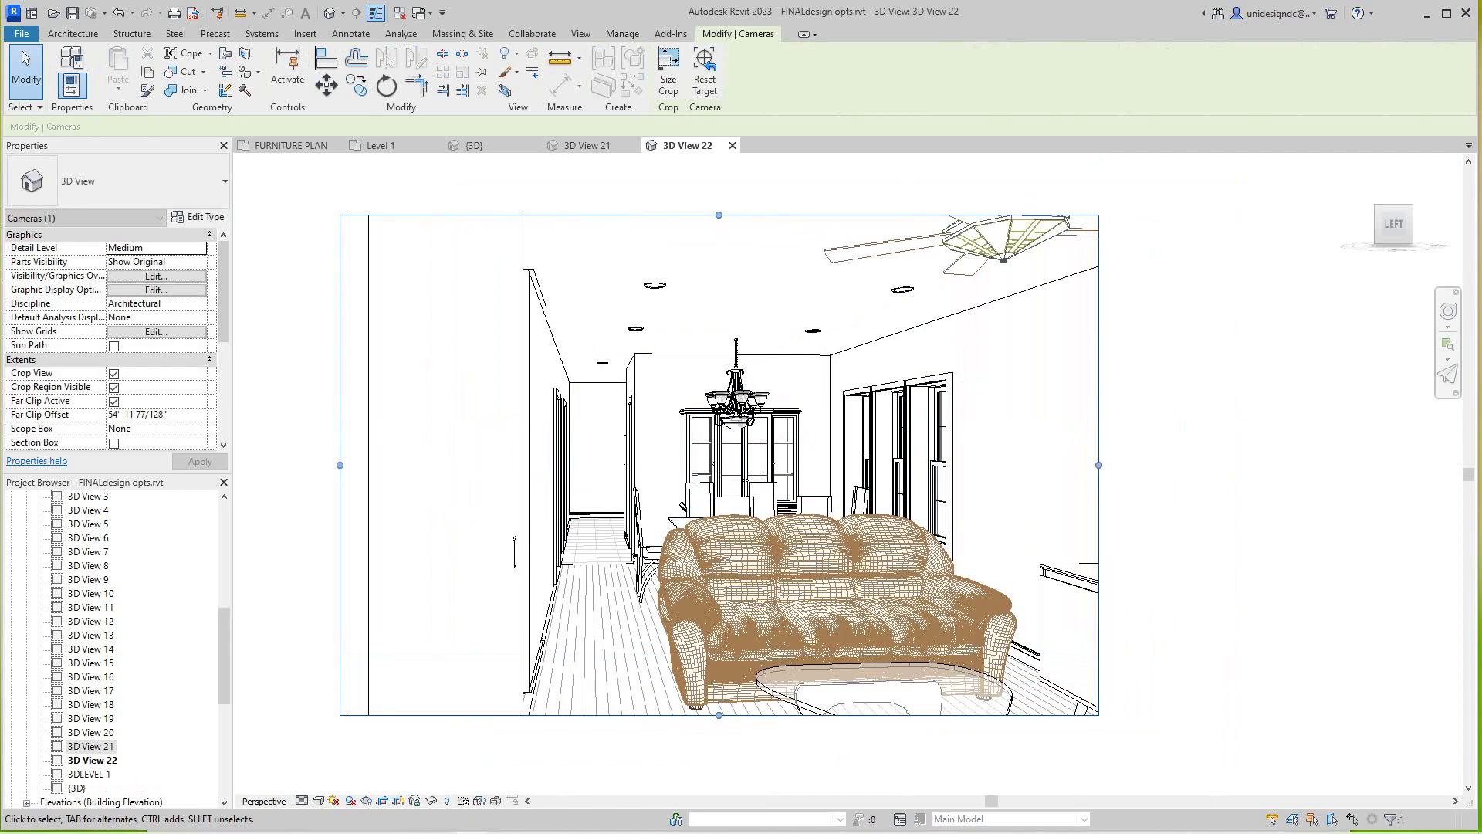
pyautogui.moveTo(1099, 464); pyautogui.dragTo(1131, 465)
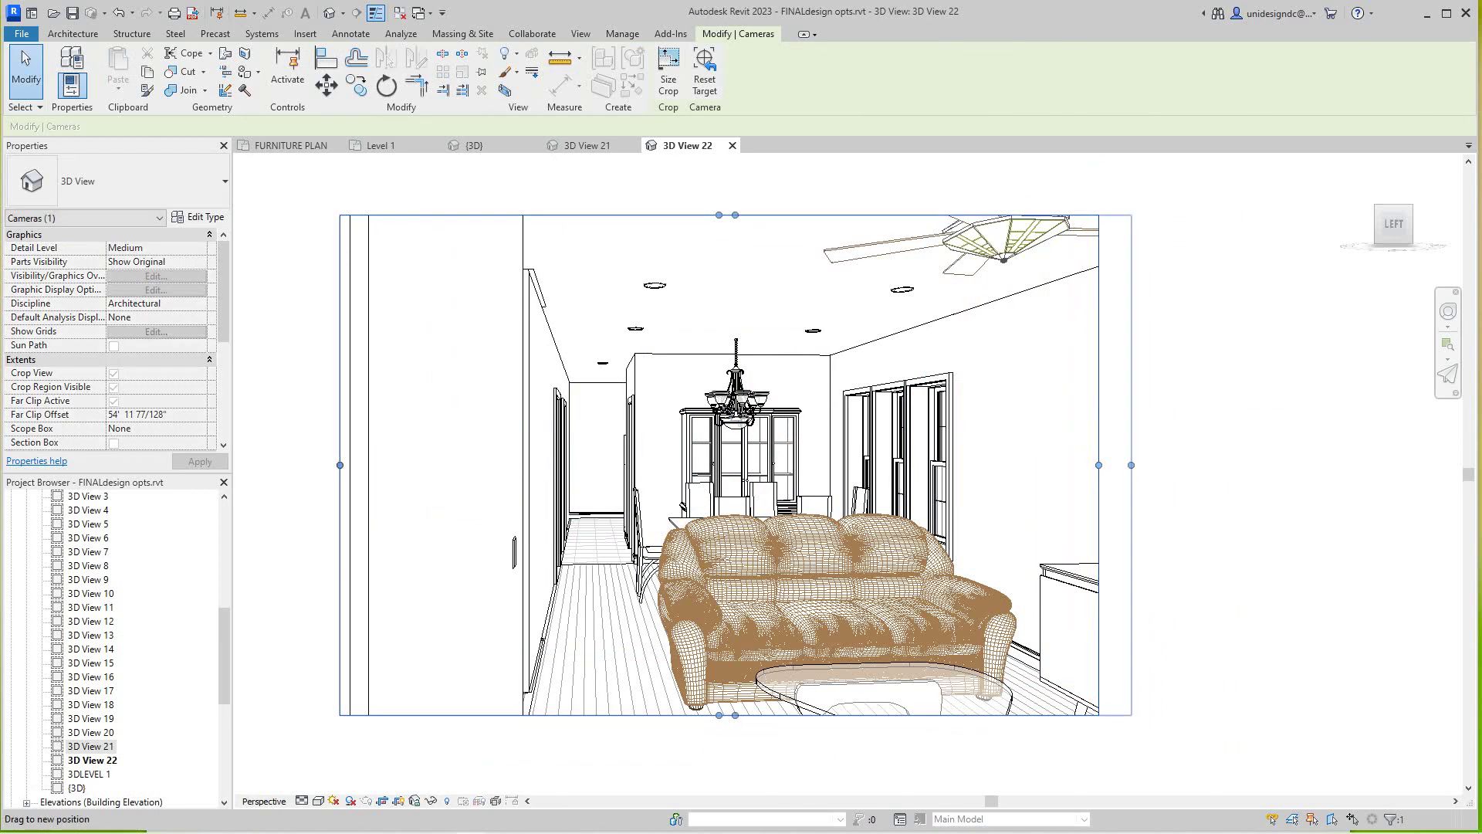
pyautogui.click(1210, 498)
pyautogui.scroll(-1, 1210, 498)
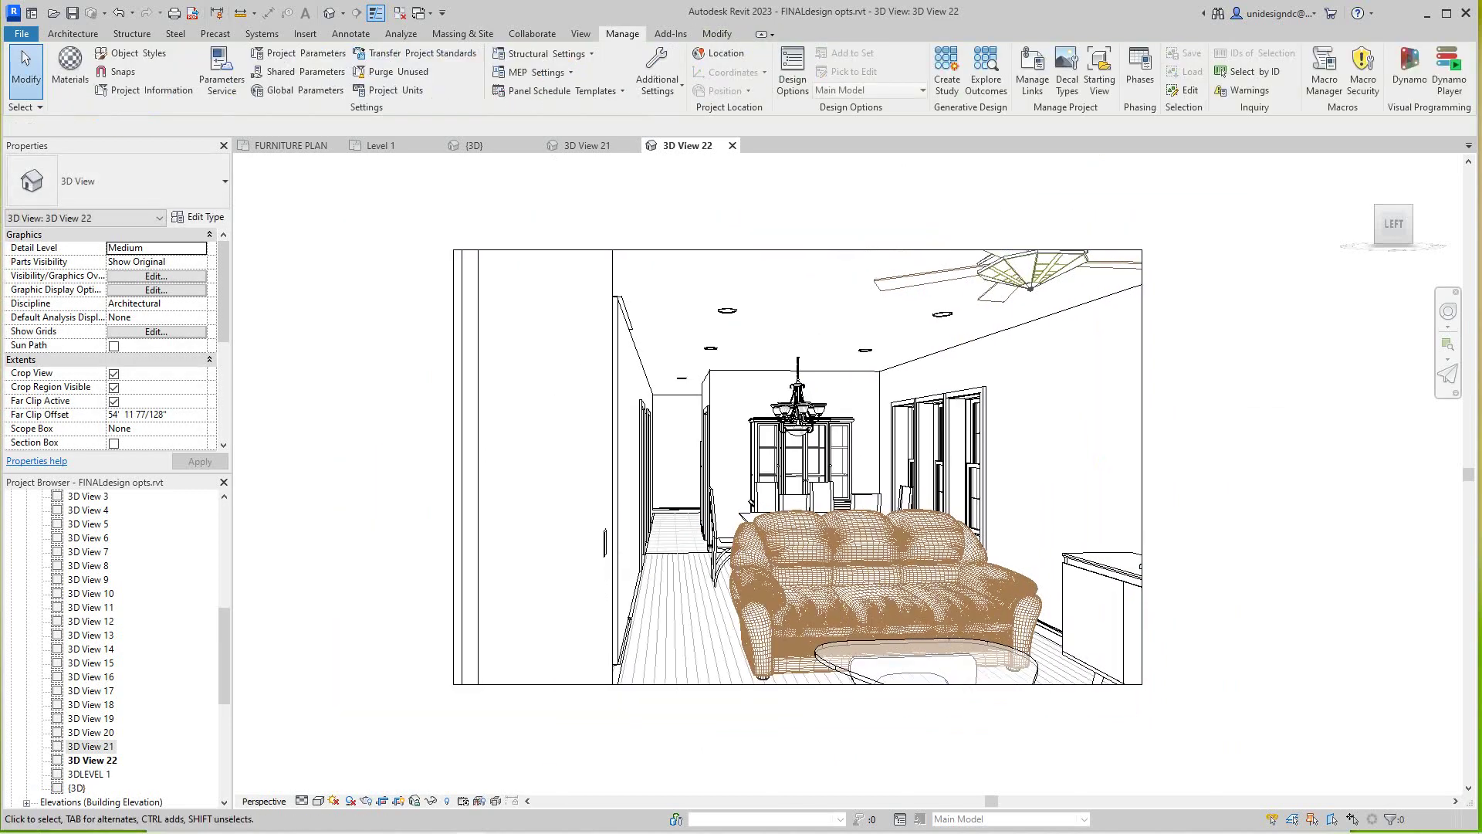
# - Set the camera view's detail level to Fine and its visual style to Realistic
pyautogui.scroll(2, 1211, 497)
pyautogui.click(302, 801)
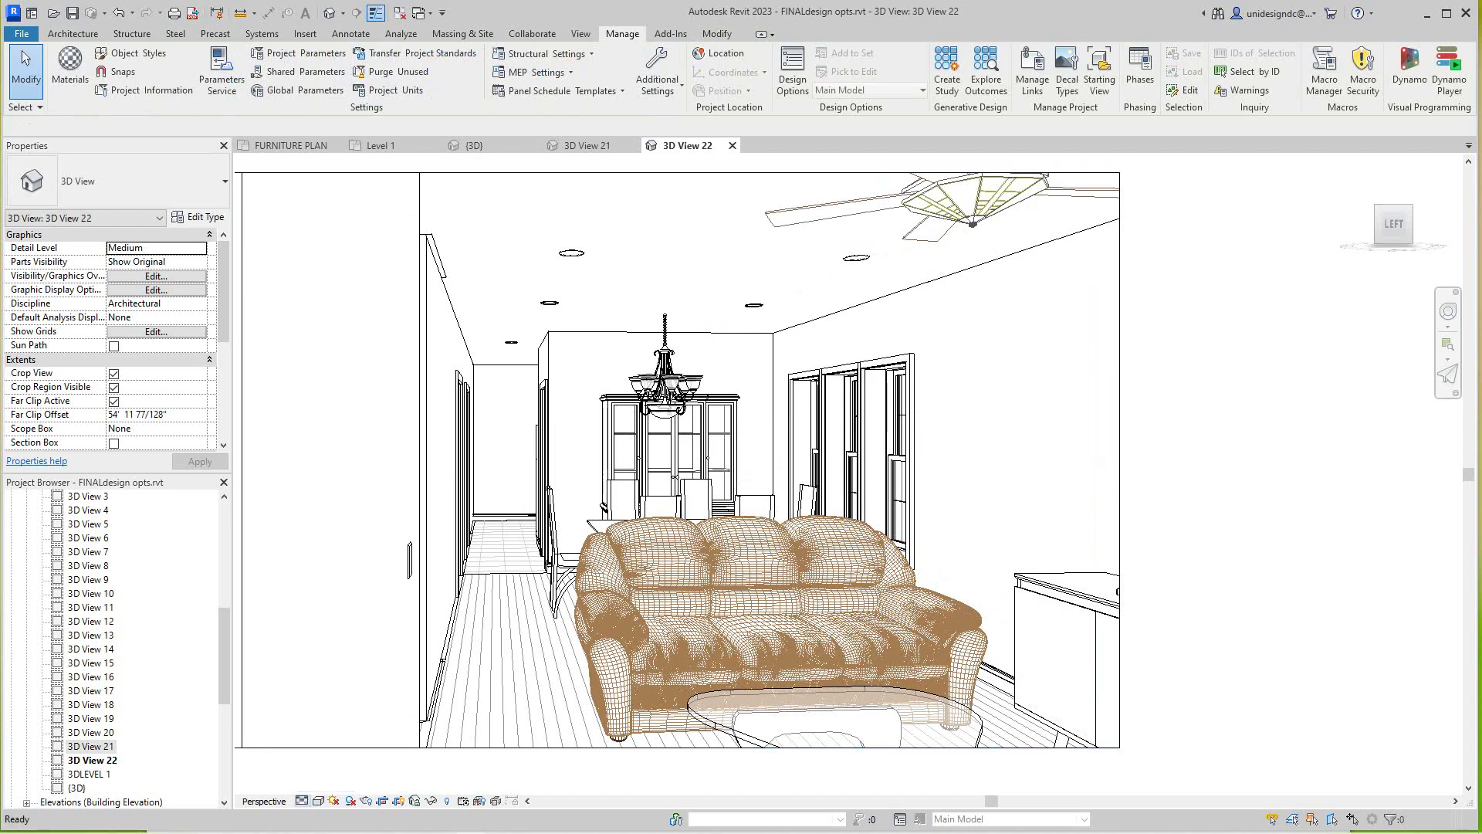
pyautogui.click(318, 801)
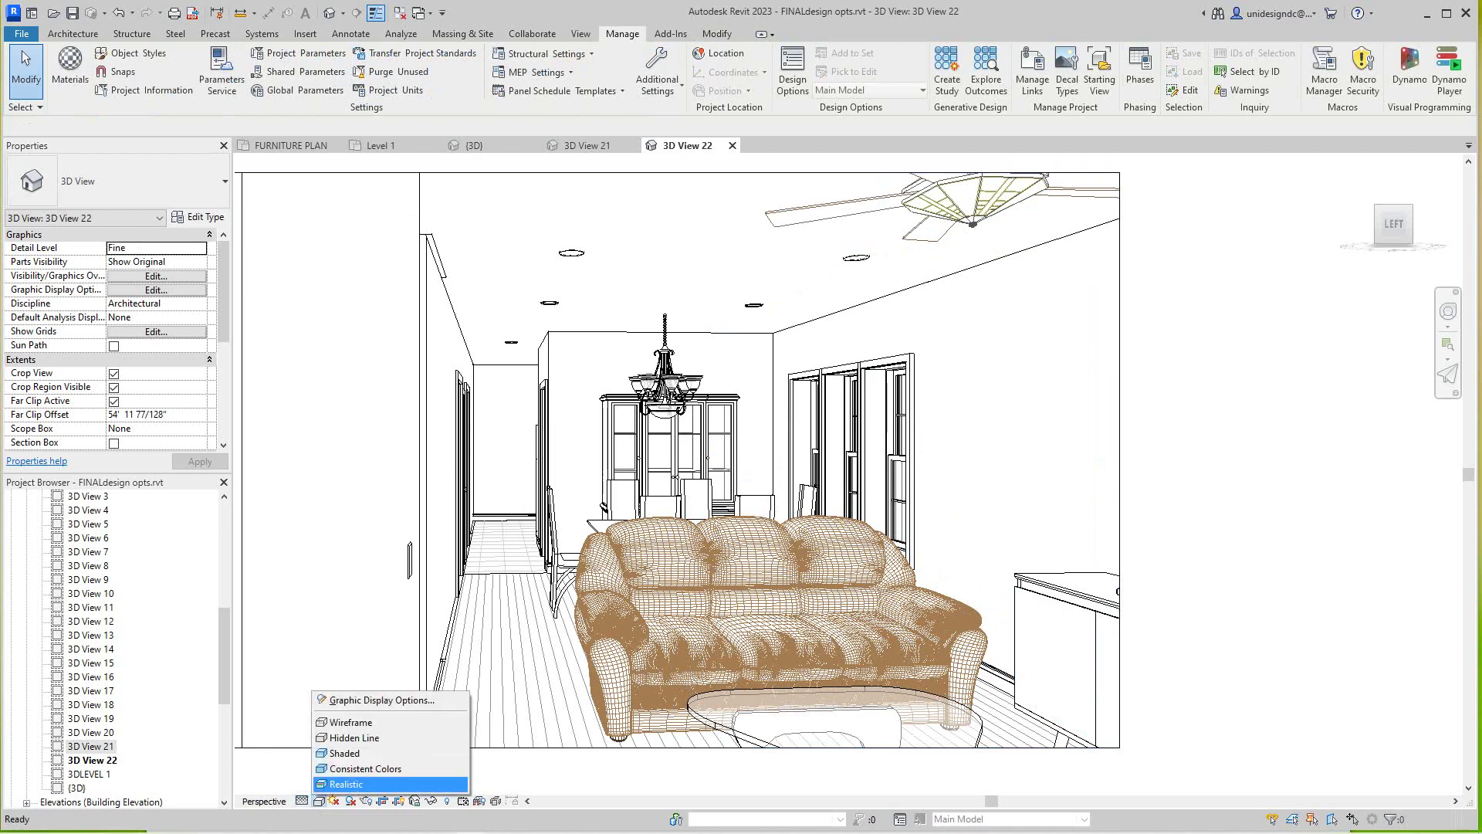
pyautogui.click(345, 783)
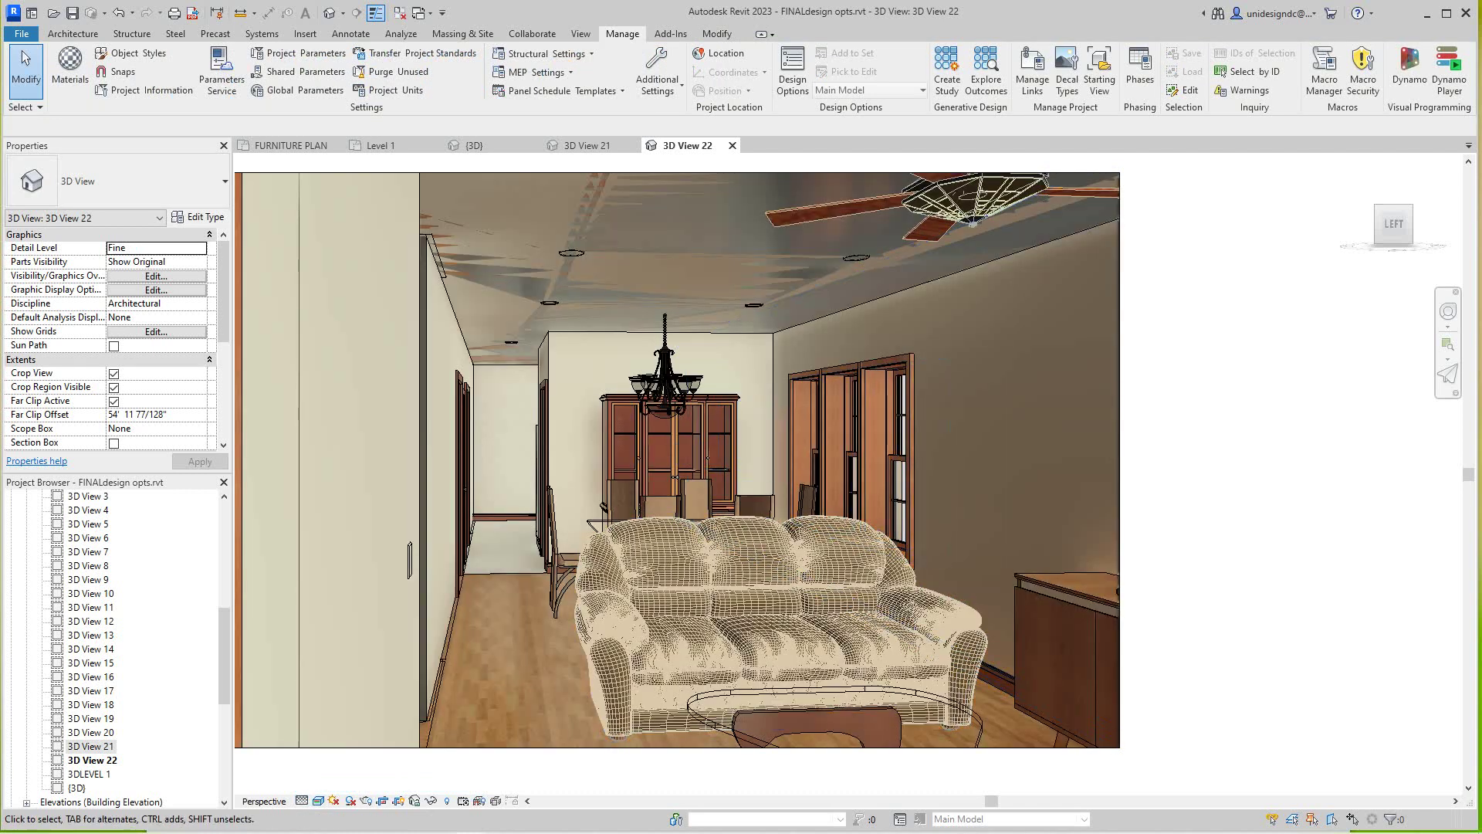
# - Walk through the living room with the SteeringWheels, from the sofa along the wall to the dining chairs near the hallway
pyautogui.click(1447, 311)
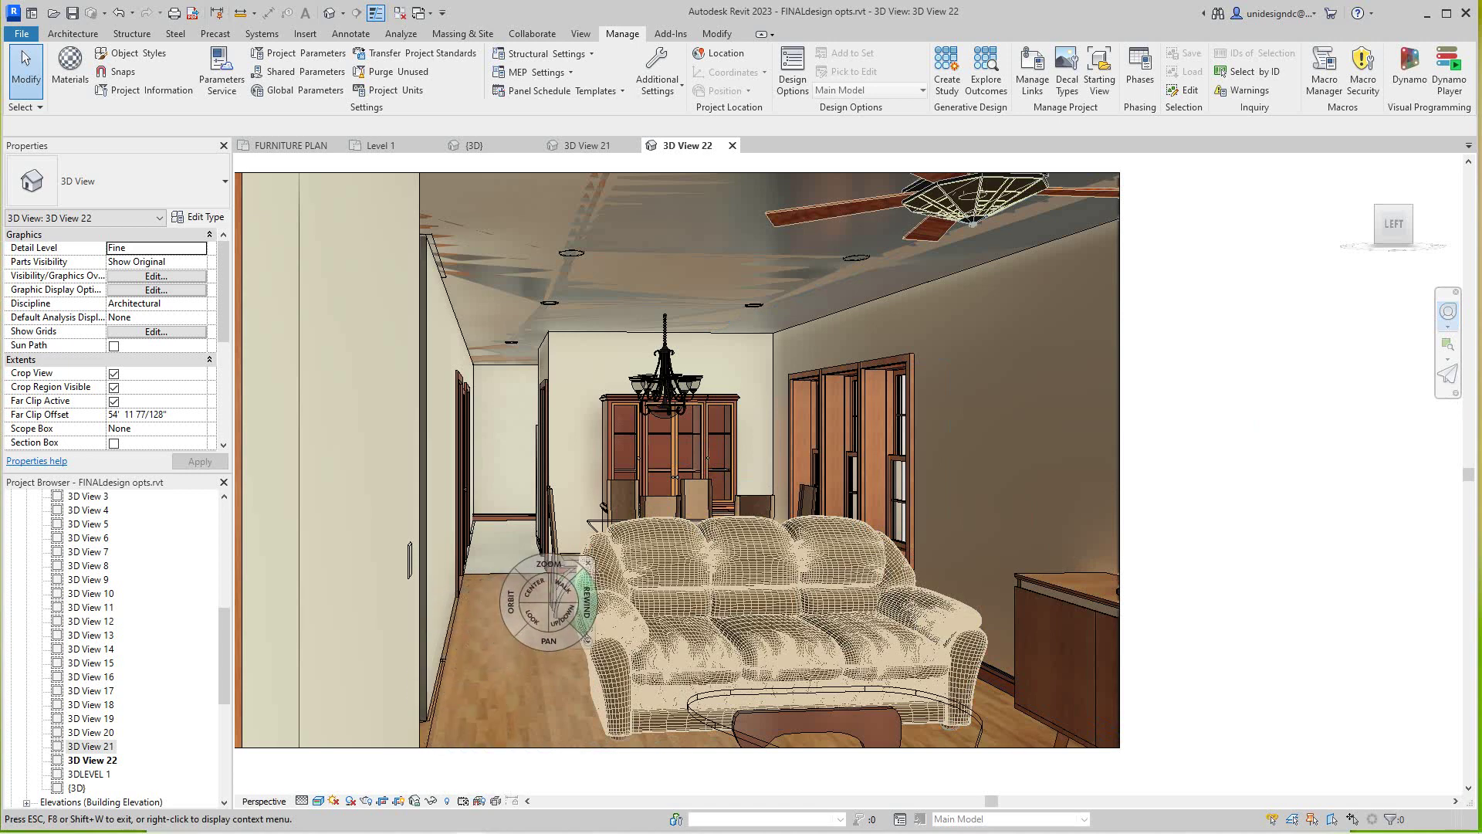
pyautogui.moveTo(533, 615); pyautogui.dragTo(564, 653)
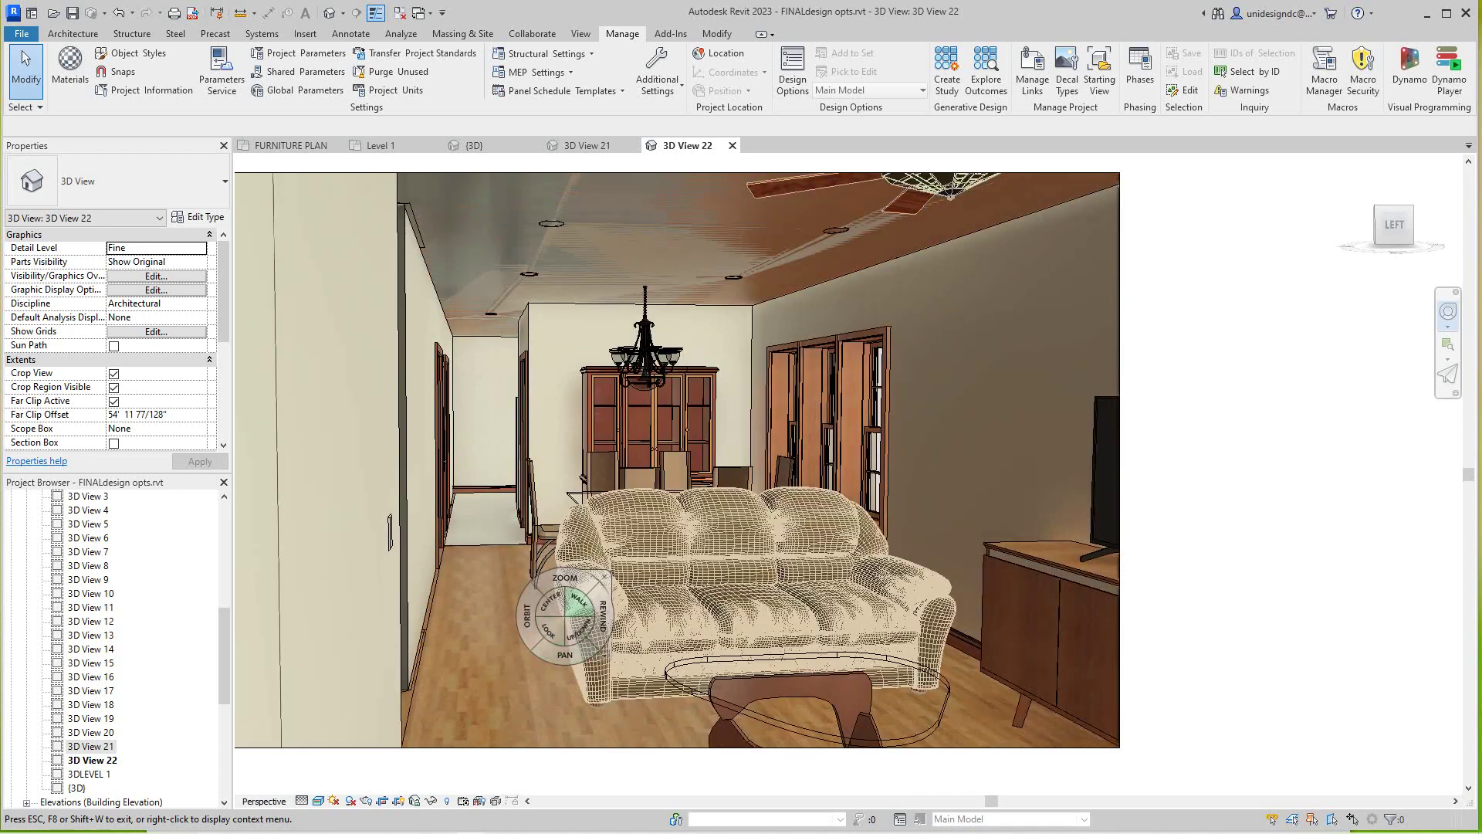
pyautogui.moveTo(848, 665); pyautogui.dragTo(847, 665)
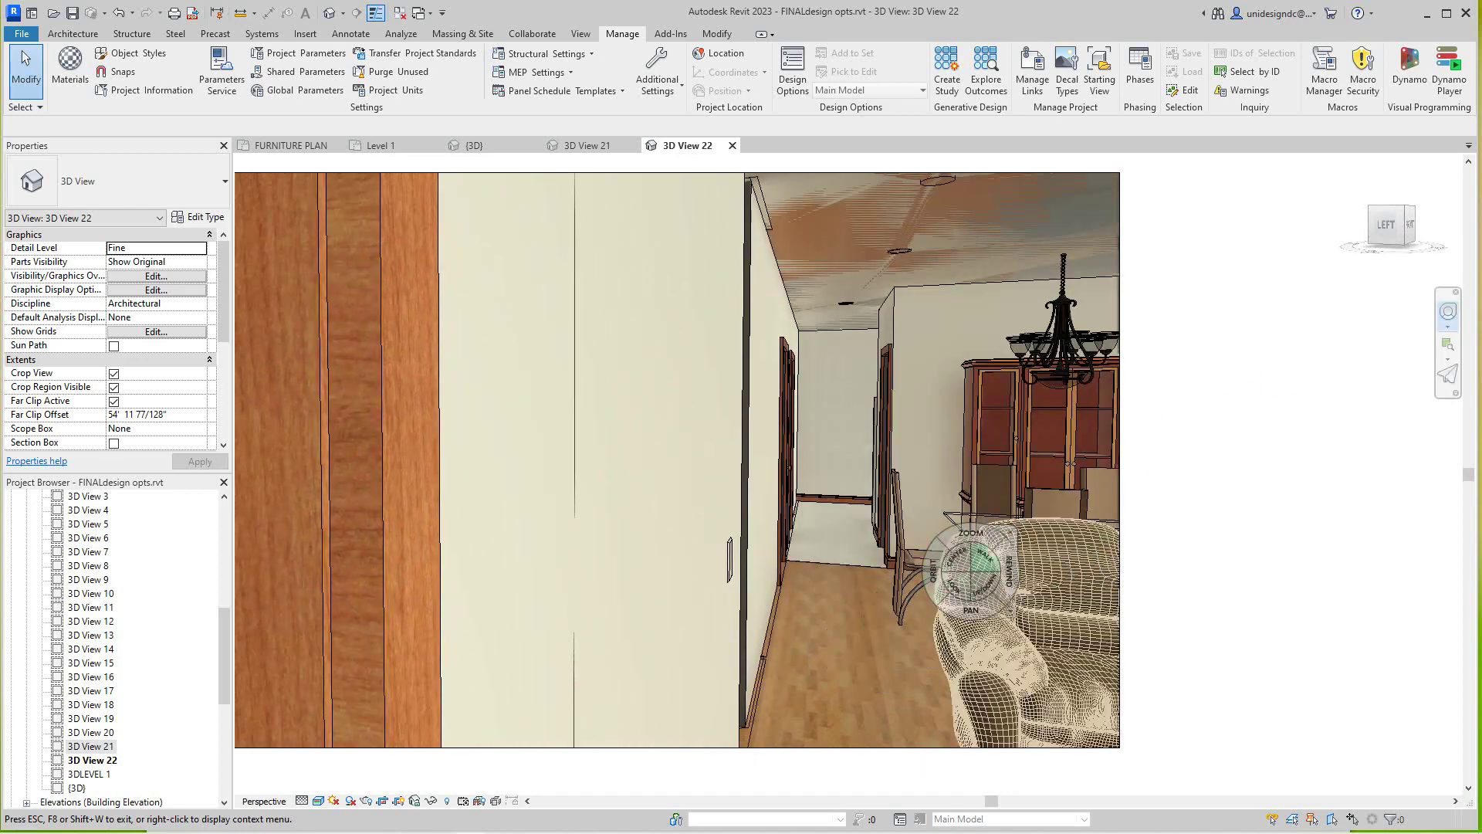
pyautogui.moveTo(848, 665); pyautogui.dragTo(848, 665)
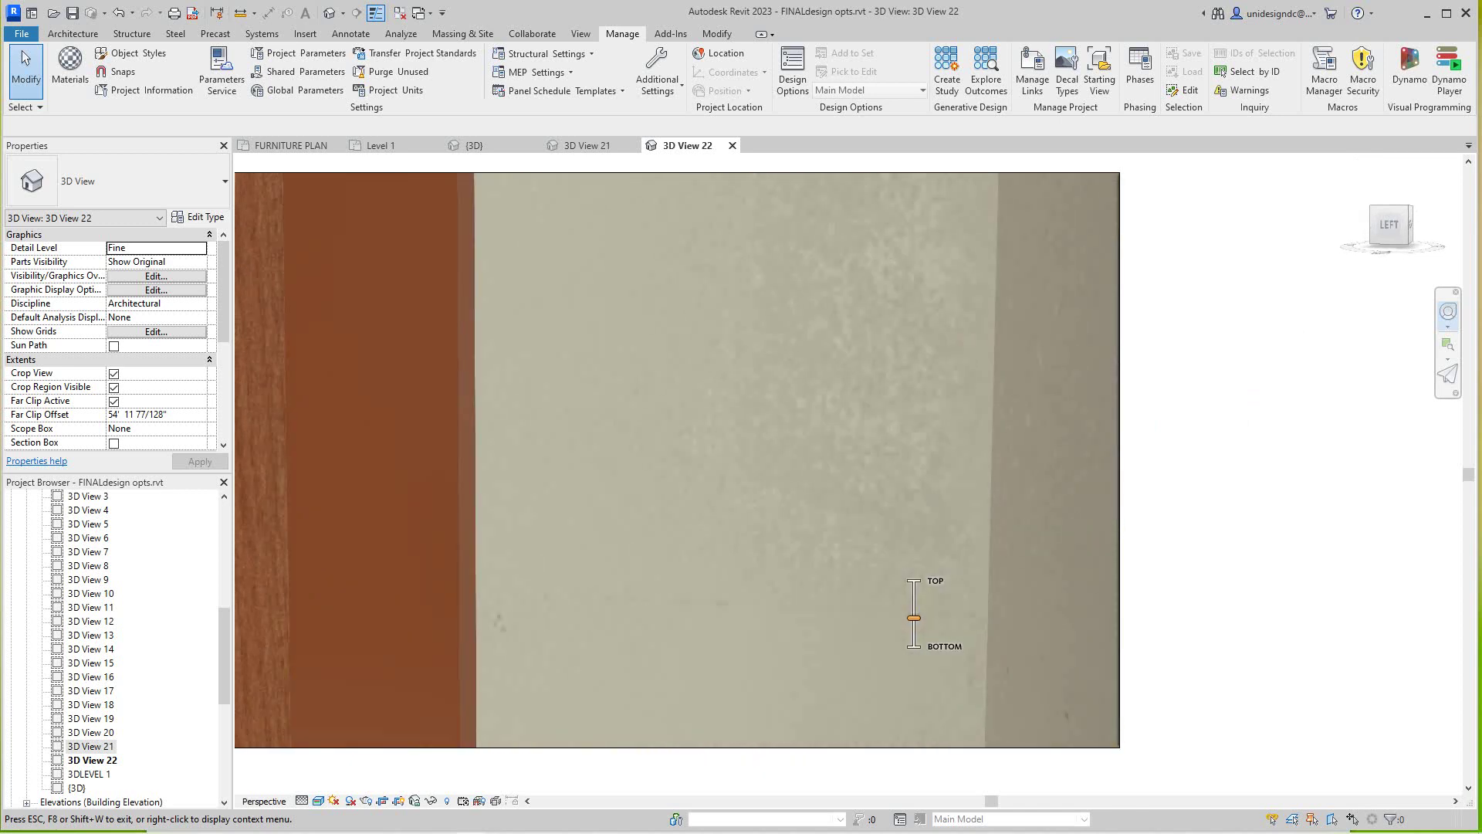
pyautogui.moveTo(847, 665); pyautogui.dragTo(847, 665)
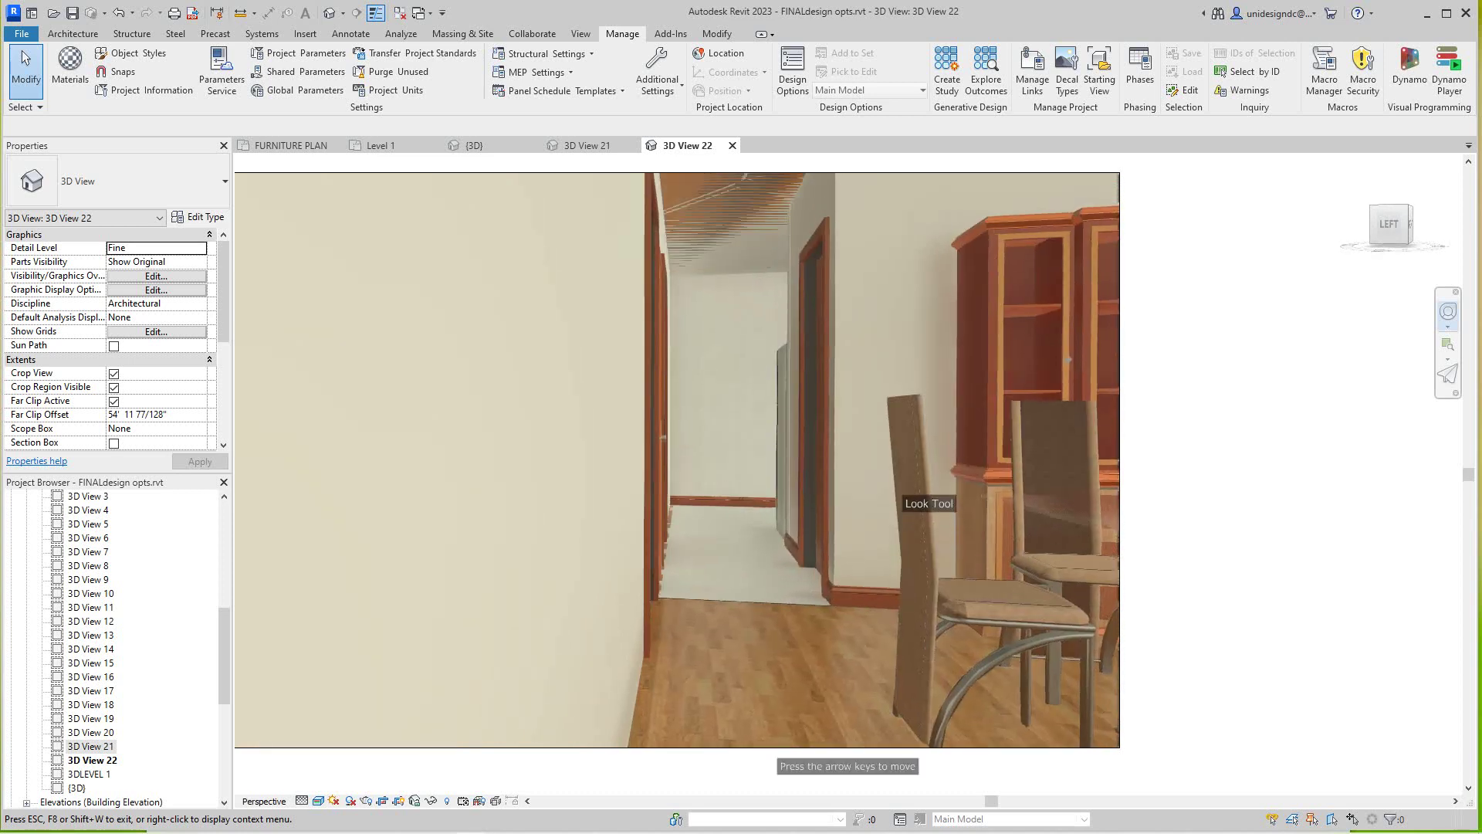
# - Tilt the view toward the hallway floor, walk to the bathroom doorway and enter to view the mirror and sink
pyautogui.moveTo(978, 495); pyautogui.dragTo(886, 554)
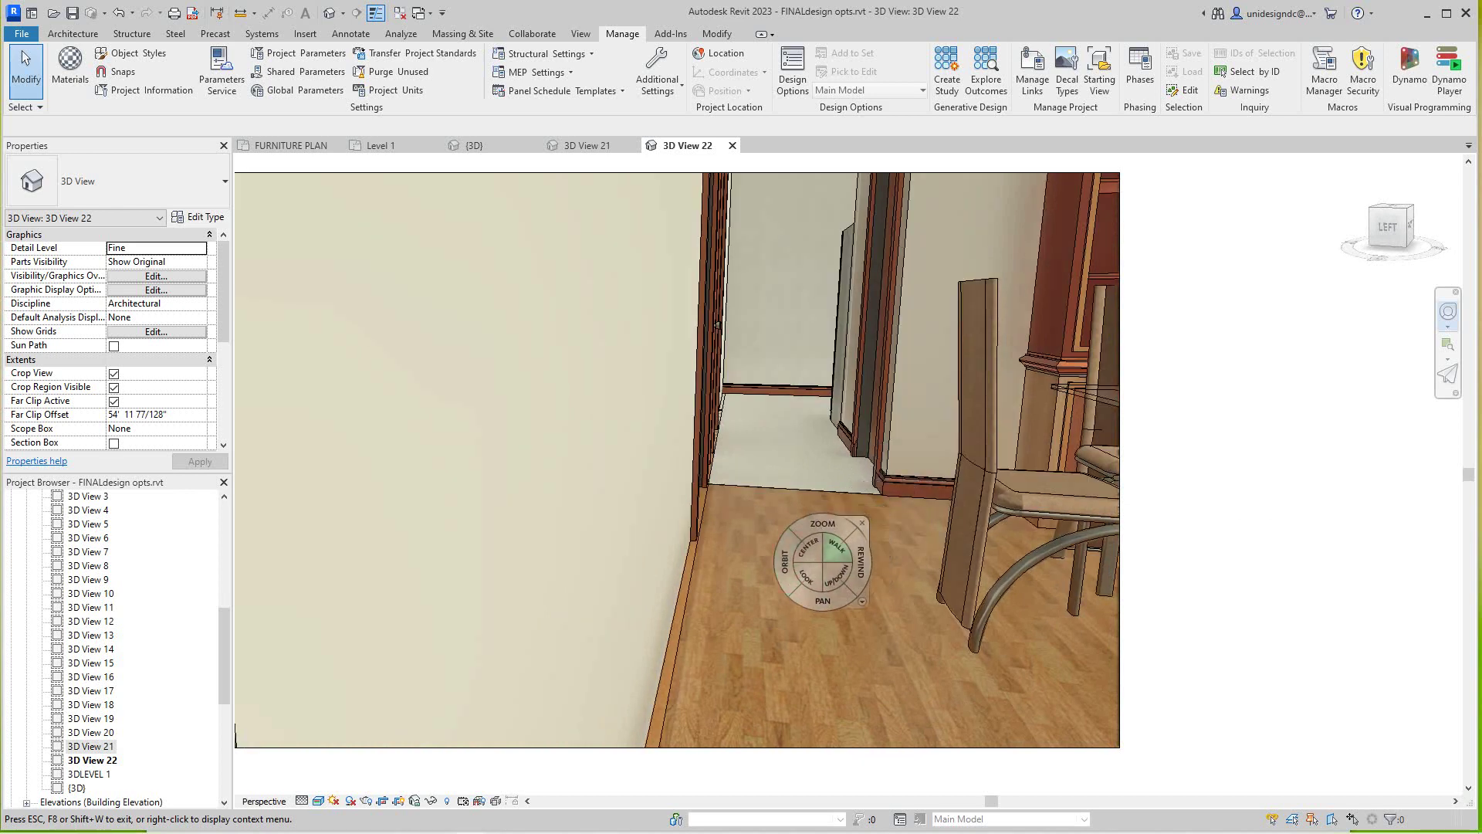
pyautogui.moveTo(847, 666); pyautogui.dragTo(844, 662)
pyautogui.moveTo(894, 591); pyautogui.dragTo(848, 666)
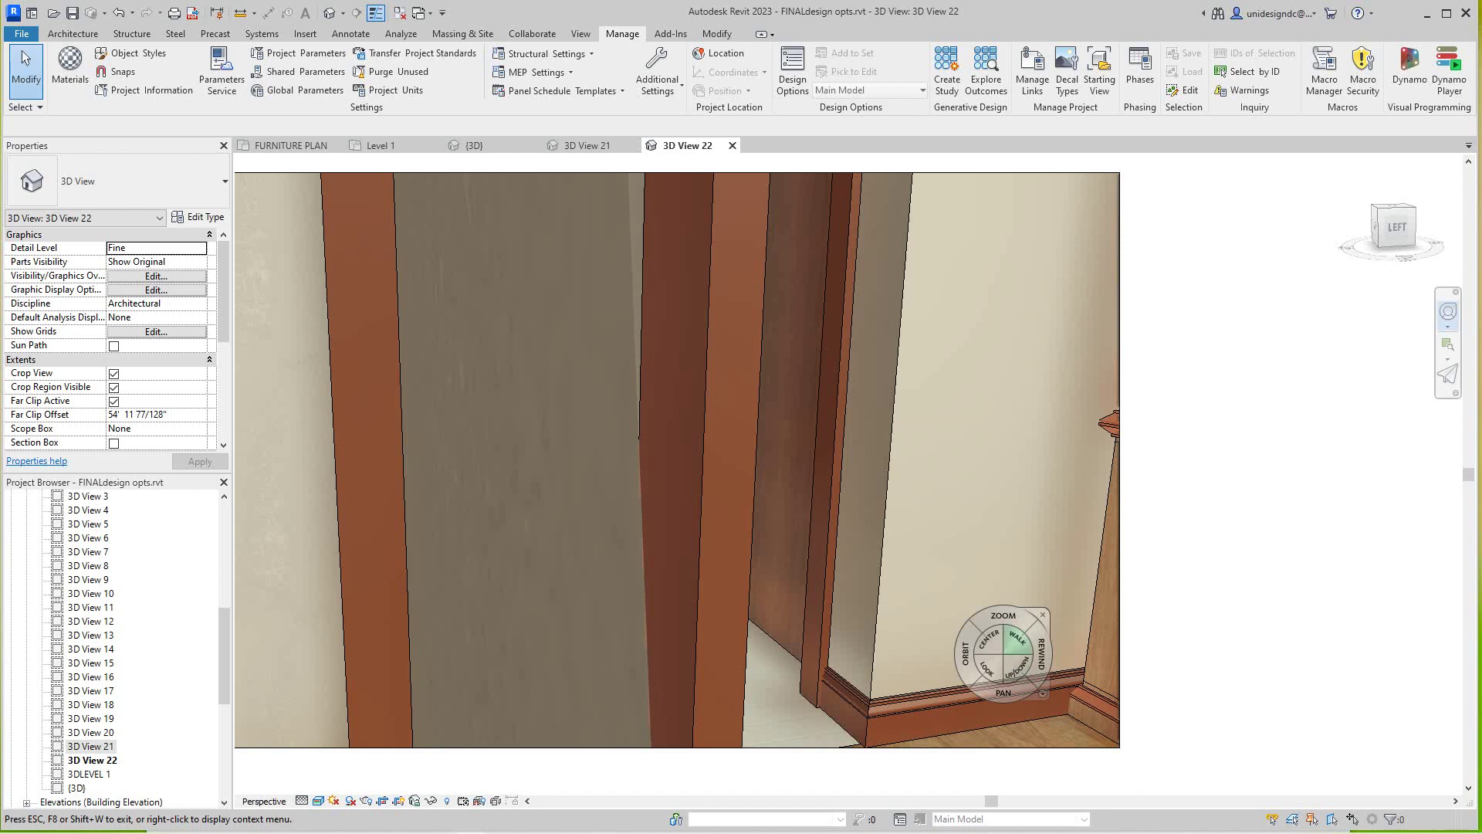
pyautogui.moveTo(991, 689); pyautogui.dragTo(1042, 741)
pyautogui.moveTo(1055, 690); pyautogui.dragTo(848, 664)
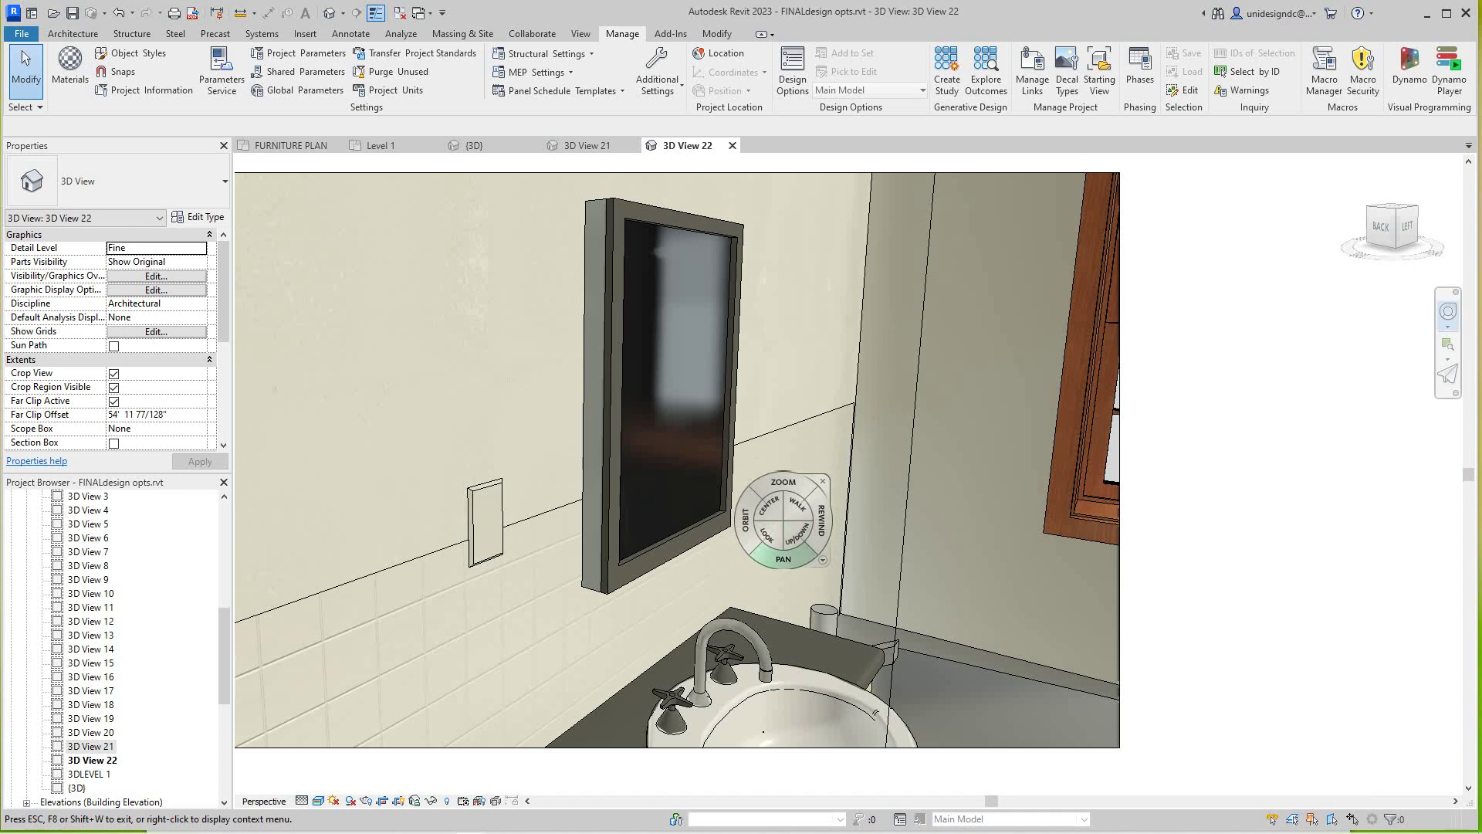
# - Turn away from the bathroom mirror and walk out into the kitchen, facing the sink and base cabinets
pyautogui.moveTo(765, 532)
pyautogui.mouseDown()
pyautogui.moveTo(753, 573)
pyautogui.moveTo(780, 592)
pyautogui.moveTo(772, 715)
pyautogui.moveTo(772, 473)
pyautogui.moveTo(959, 509)
pyautogui.moveTo(1039, 625)
pyautogui.moveTo(1012, 671)
pyautogui.moveTo(932, 678)
pyautogui.moveTo(926, 510)
pyautogui.moveTo(915, 569)
pyautogui.moveTo(848, 665)
pyautogui.mouseUp()
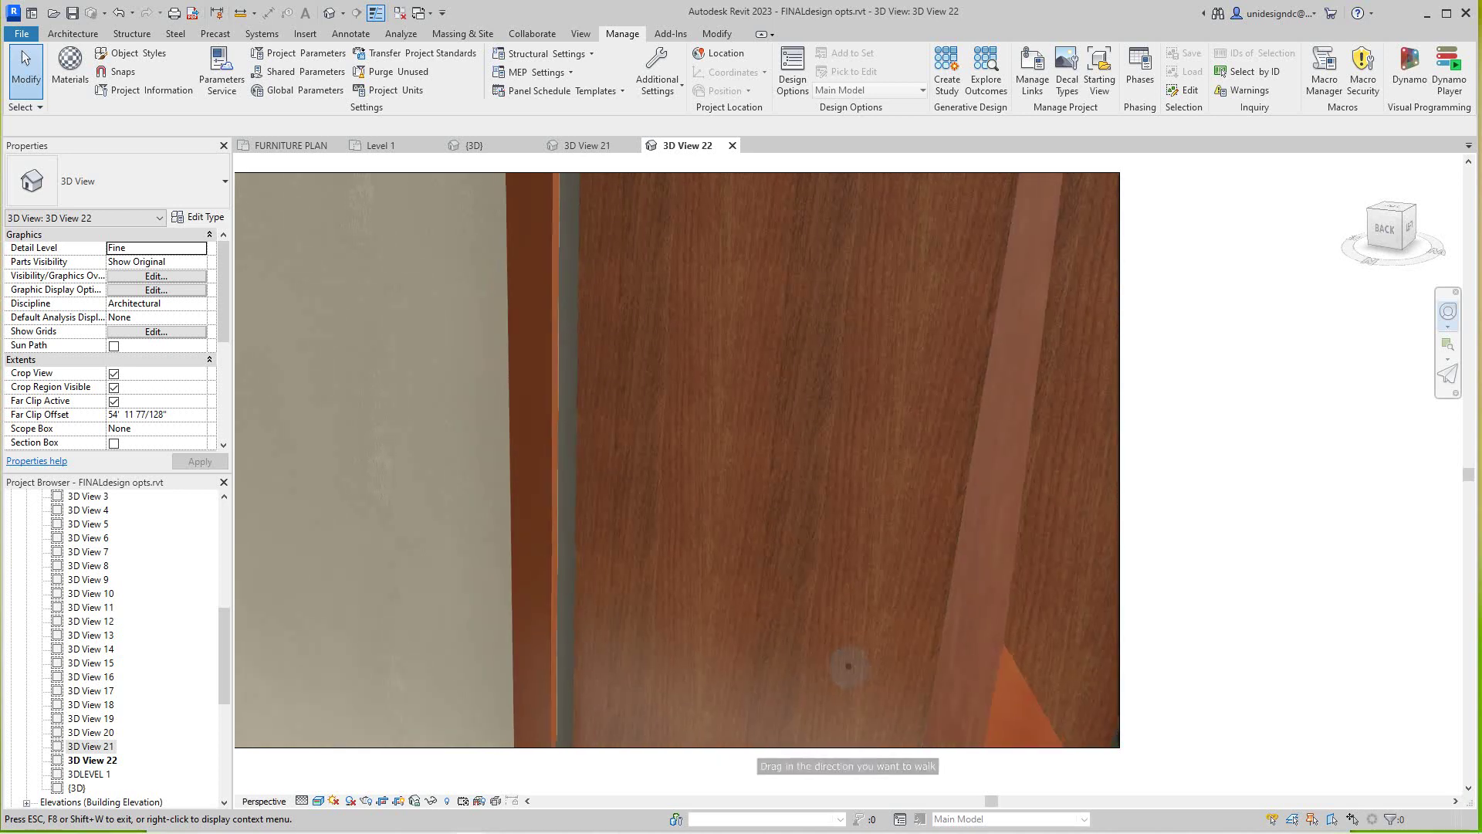
pyautogui.moveTo(847, 666); pyautogui.dragTo(847, 665)
pyautogui.moveTo(842, 634)
pyautogui.mouseDown()
pyautogui.moveTo(842, 621)
pyautogui.moveTo(848, 663)
pyautogui.moveTo(810, 664)
pyautogui.moveTo(848, 666)
pyautogui.moveTo(830, 660)
pyautogui.mouseUp()
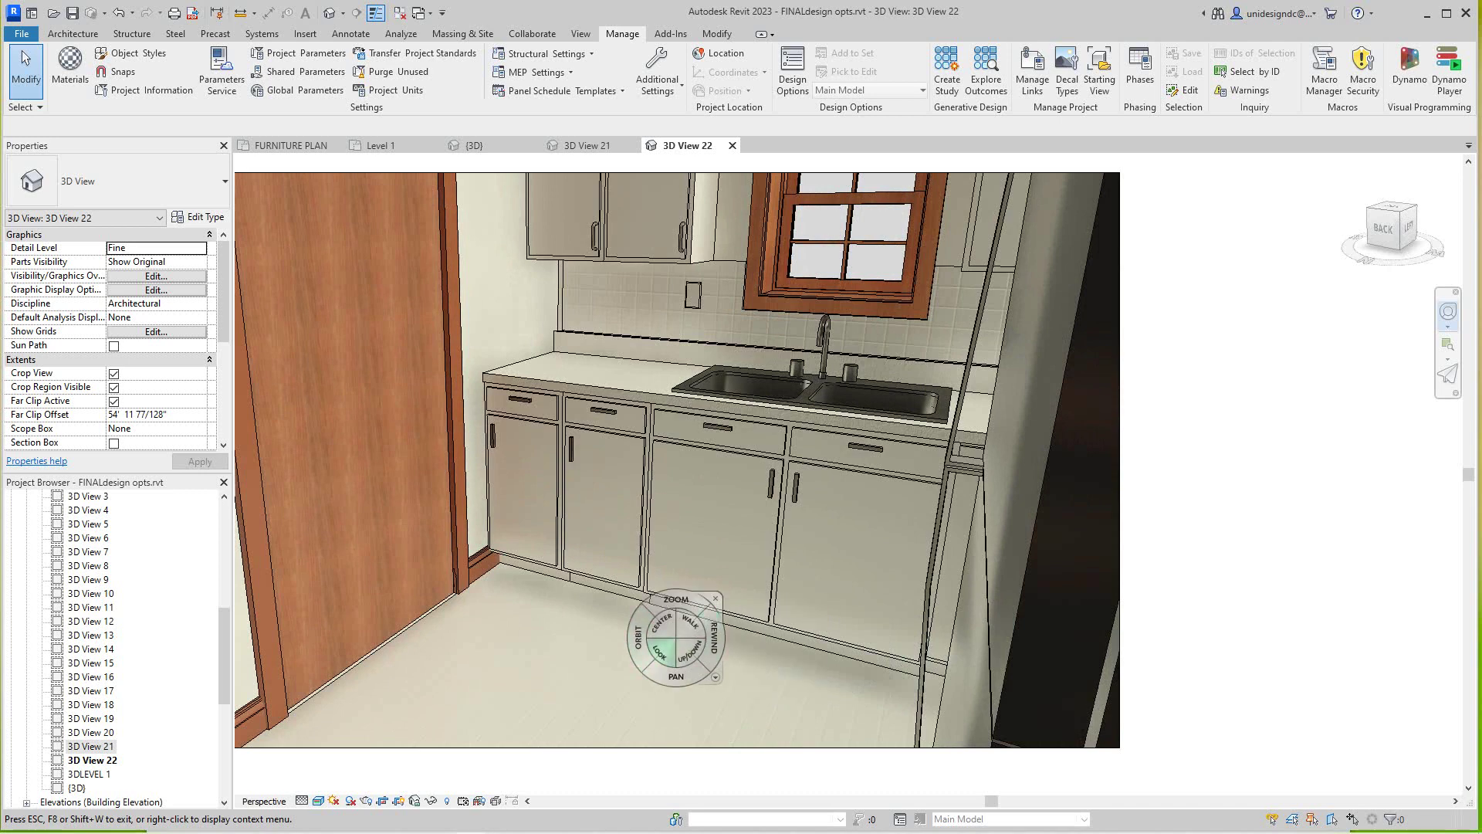
# - Look up at the kitchen window and wall cabinets, then turn past the refrigerator to face the dining and living area
pyautogui.moveTo(666, 683); pyautogui.dragTo(771, 626)
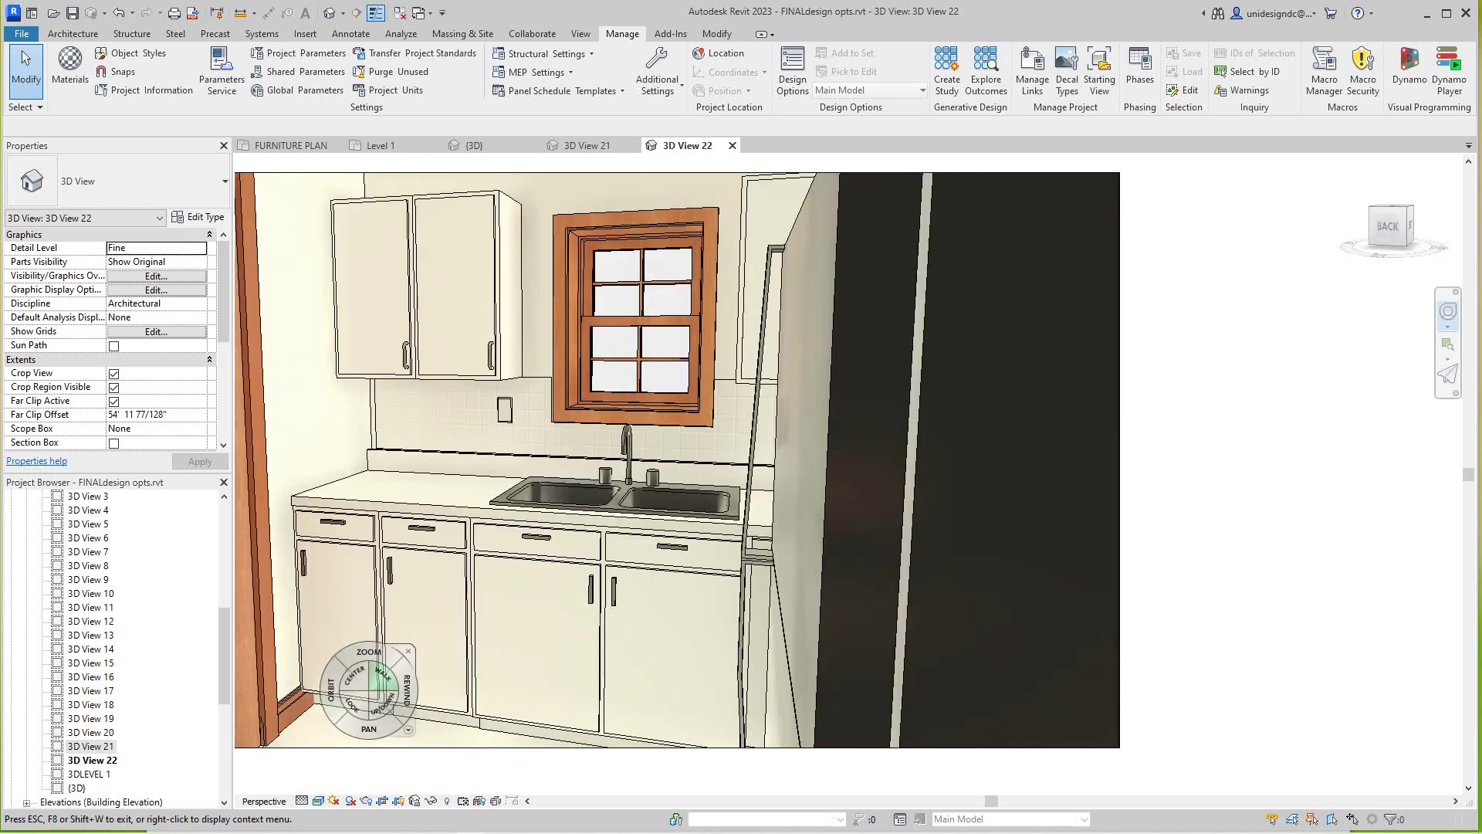
pyautogui.moveTo(380, 679); pyautogui.dragTo(910, 664)
pyautogui.moveTo(760, 642); pyautogui.dragTo(848, 665)
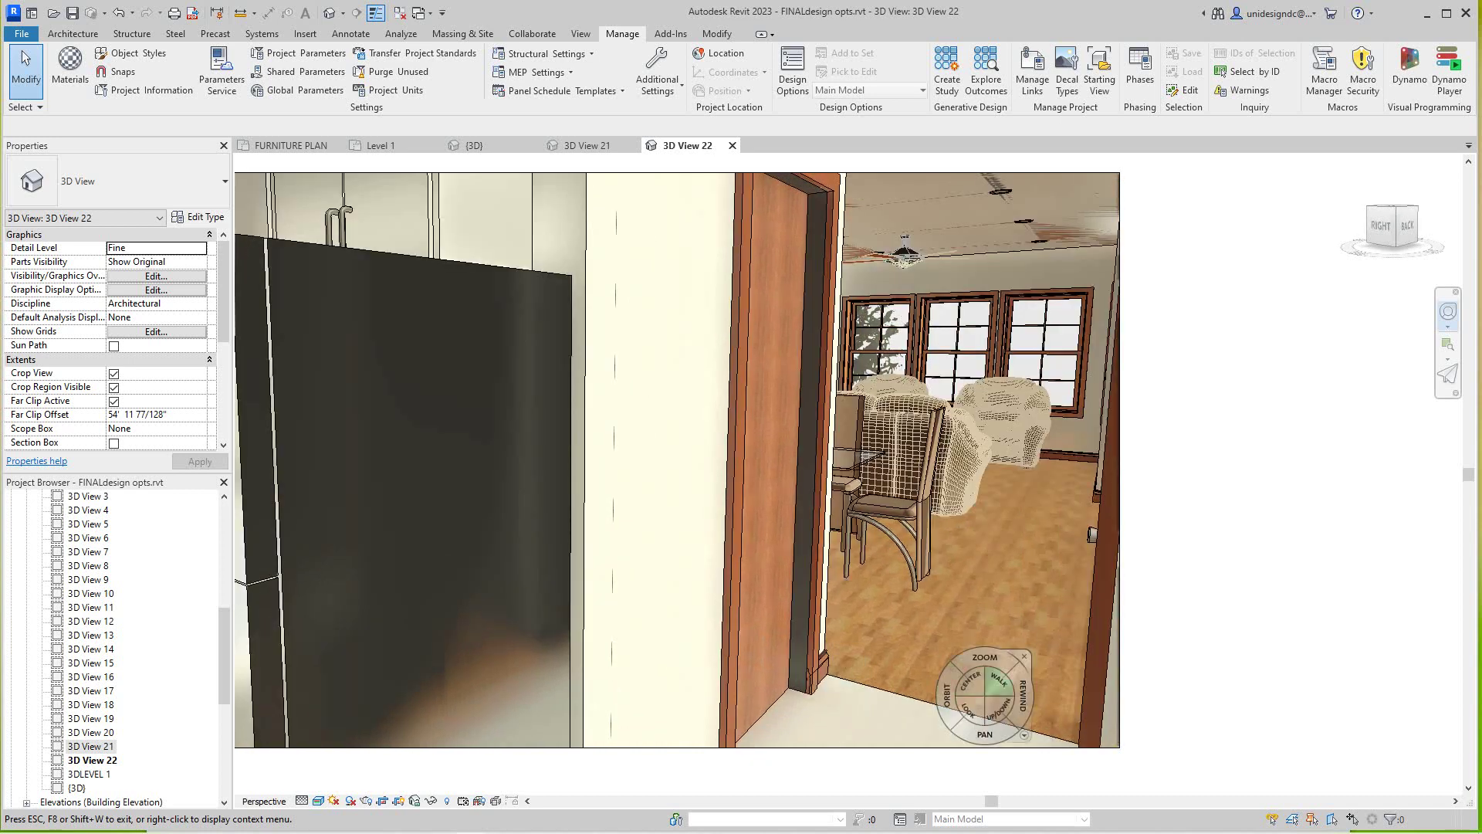
# - Walk from the kitchen back past the dining chairs to face the sofa, armchairs and front windows of the living room
pyautogui.moveTo(998, 679)
pyautogui.mouseDown()
pyautogui.moveTo(848, 665)
pyautogui.moveTo(893, 605)
pyautogui.moveTo(848, 666)
pyautogui.moveTo(849, 637)
pyautogui.moveTo(865, 620)
pyautogui.moveTo(848, 665)
pyautogui.moveTo(940, 670)
pyautogui.mouseUp()
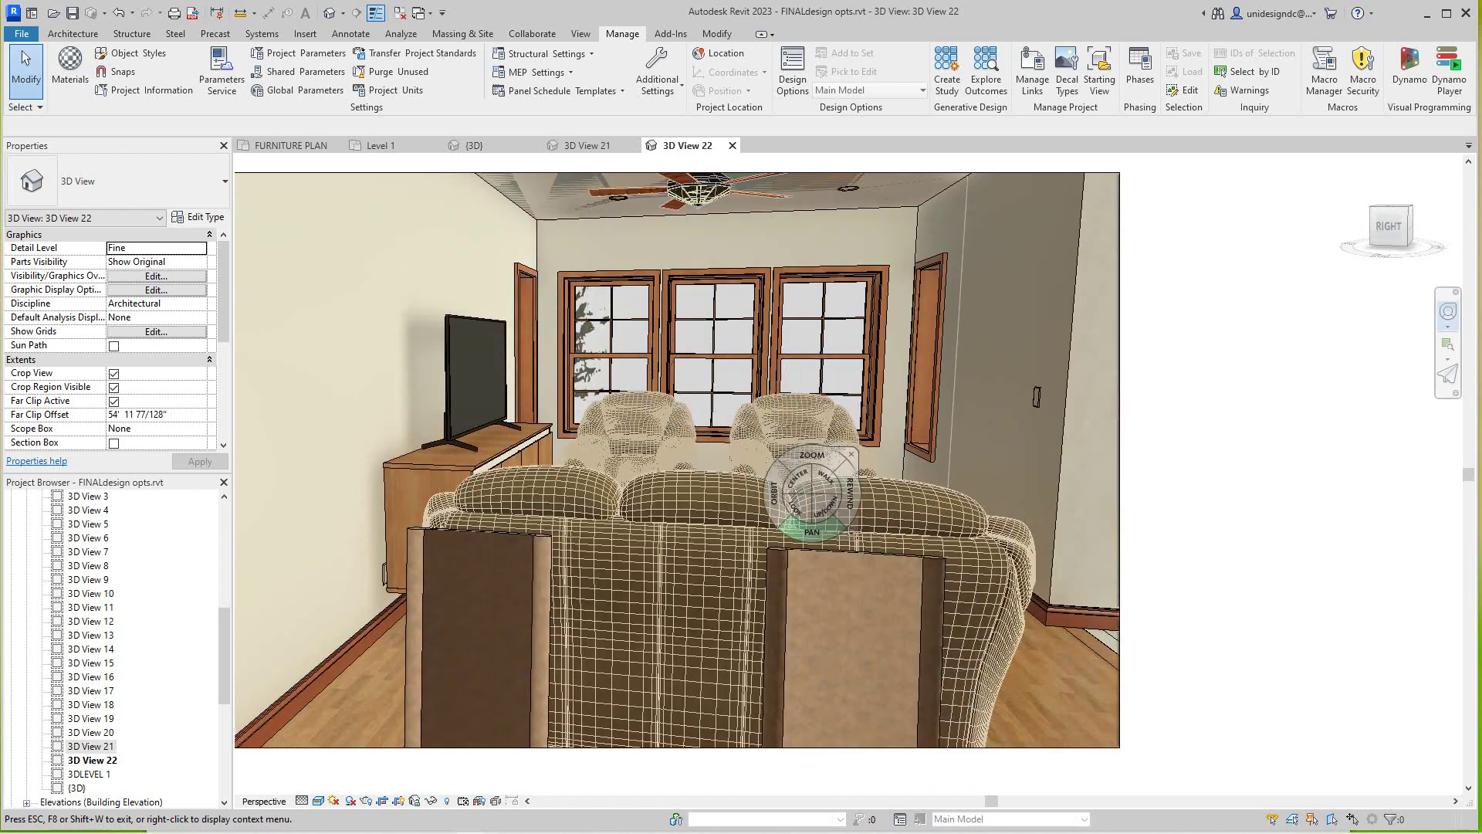
pyautogui.scroll(-1, 806, 531)
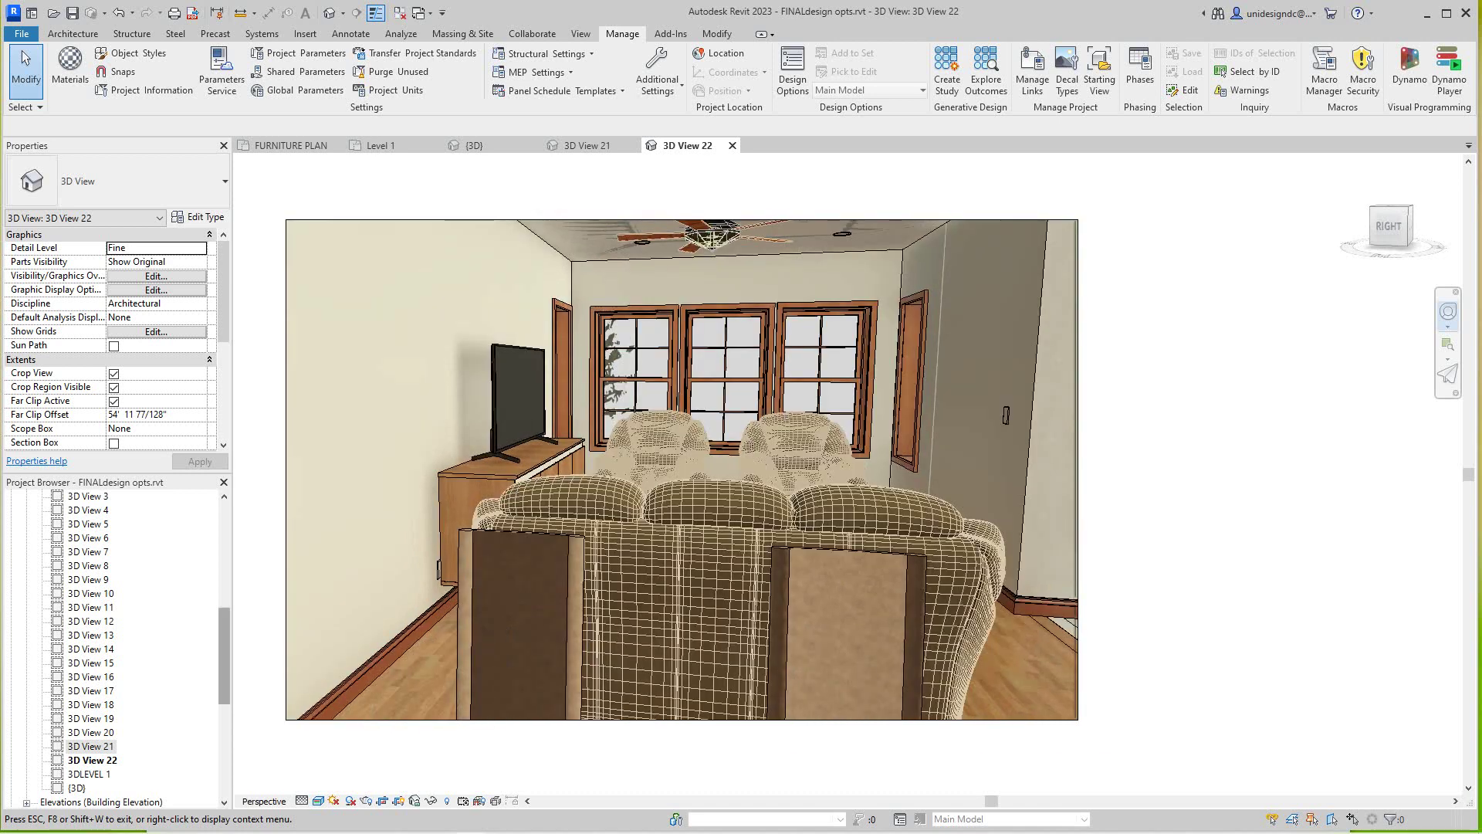
pyautogui.moveTo(224, 668)
pyautogui.mouseDown()
pyautogui.moveTo(224, 682)
pyautogui.moveTo(224, 668)
pyautogui.mouseUp()
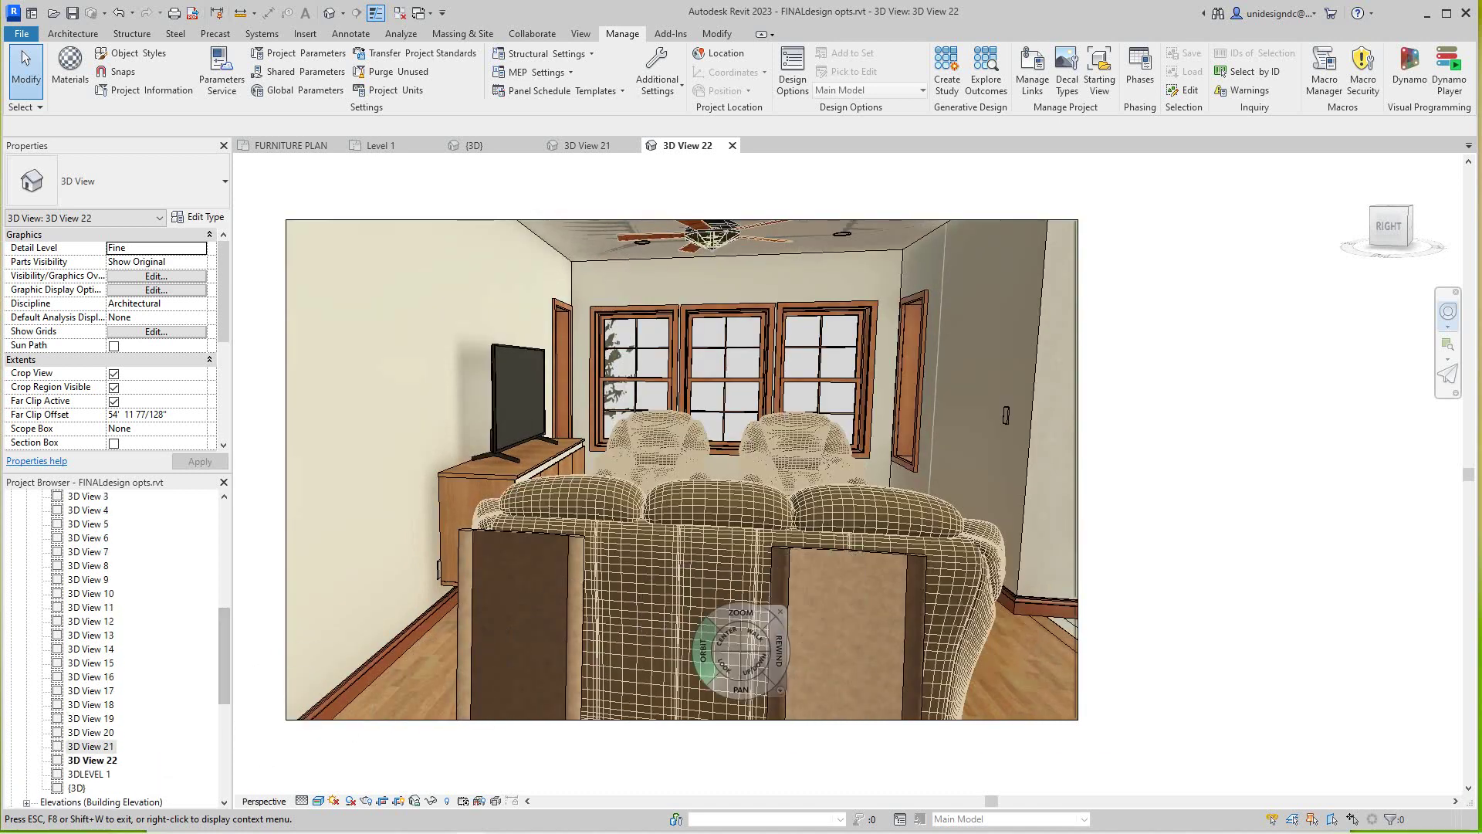
pyautogui.scroll(-2, 391, 612)
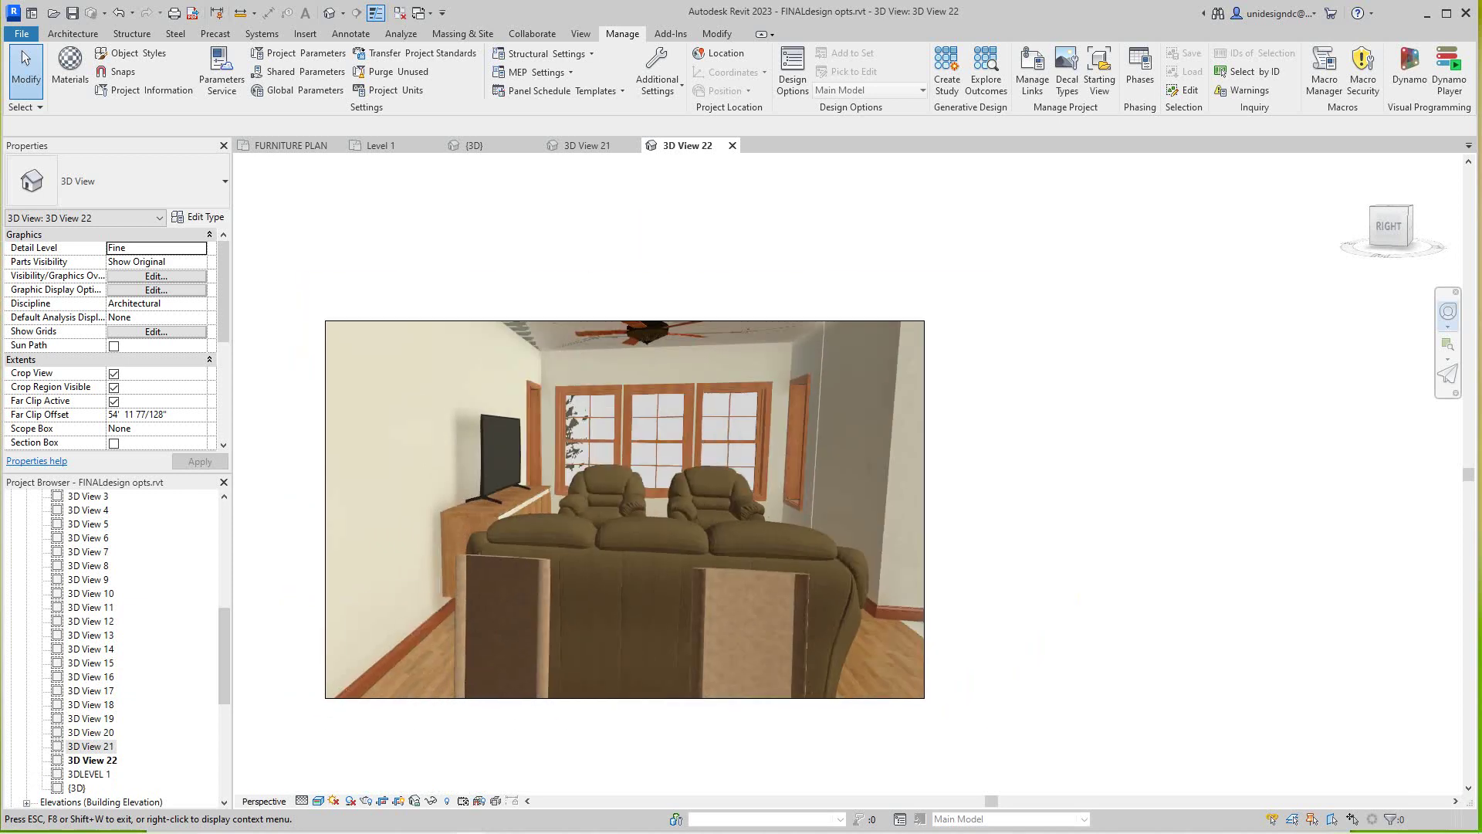
# - Open the Level 1 floor plan and set its visual style to Consistent Colors
pyautogui.click(378, 145)
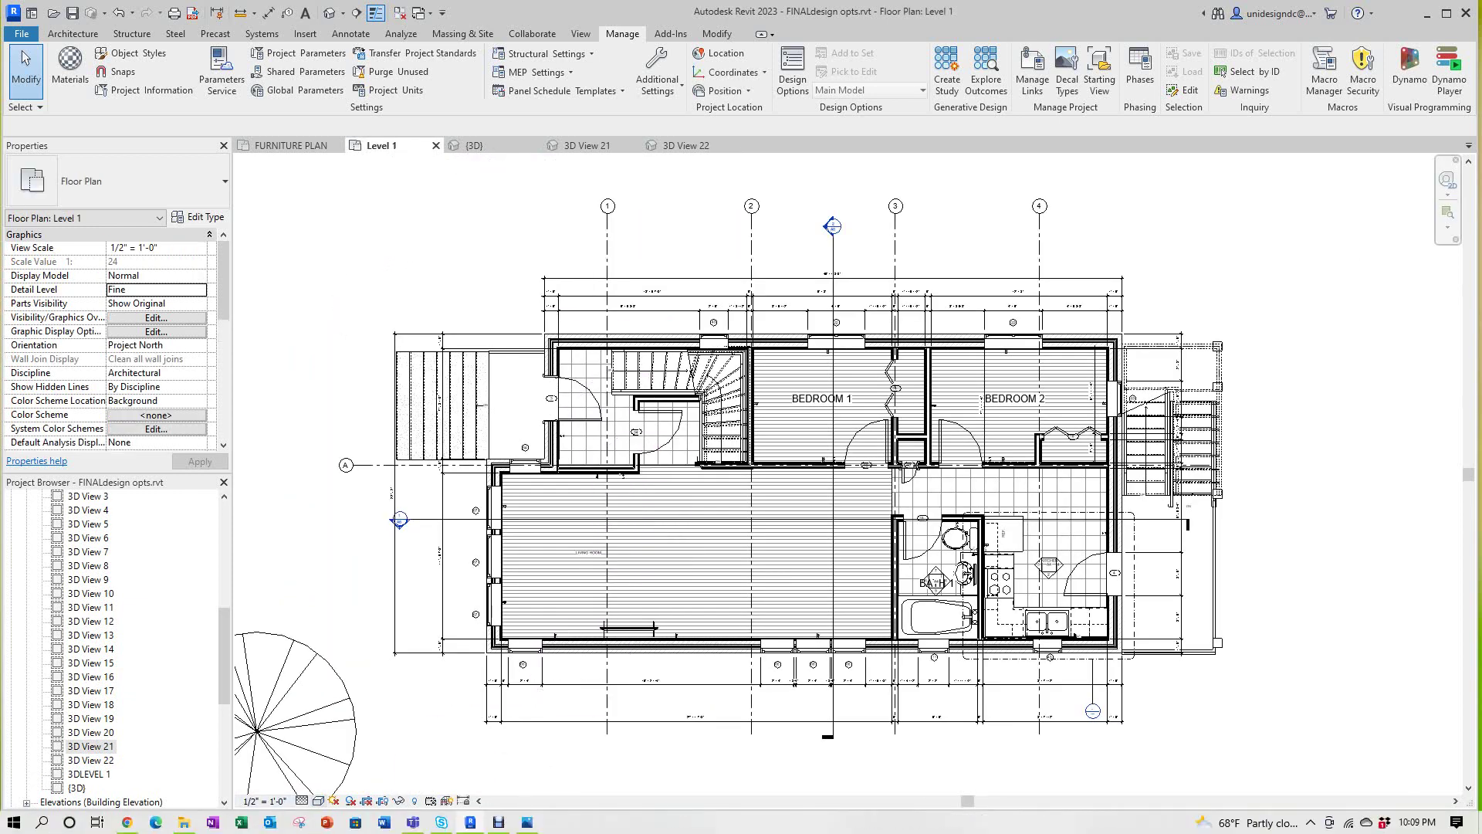
pyautogui.click(318, 800)
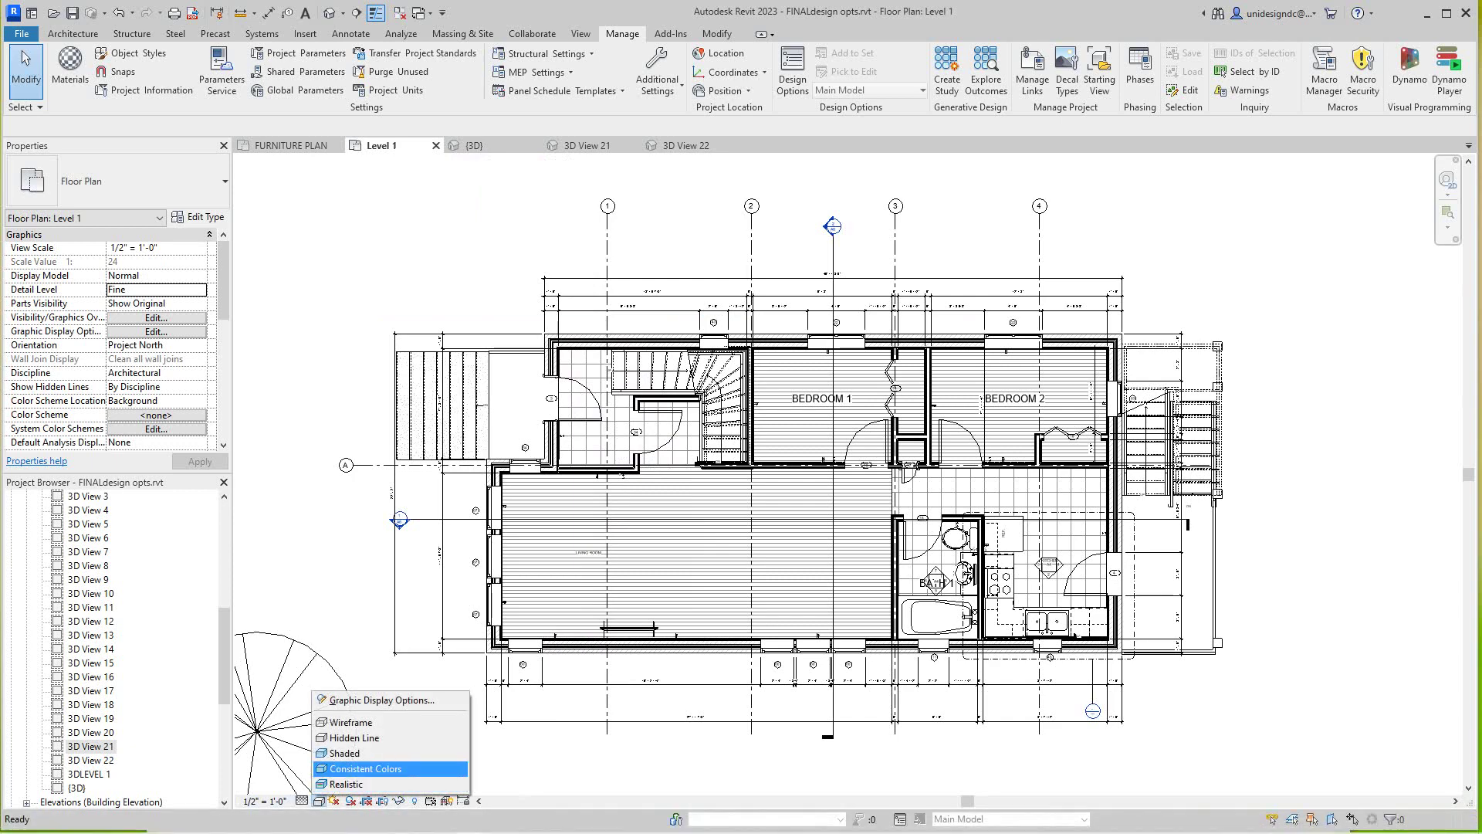
pyautogui.click(362, 768)
pyautogui.scroll(3, 698, 739)
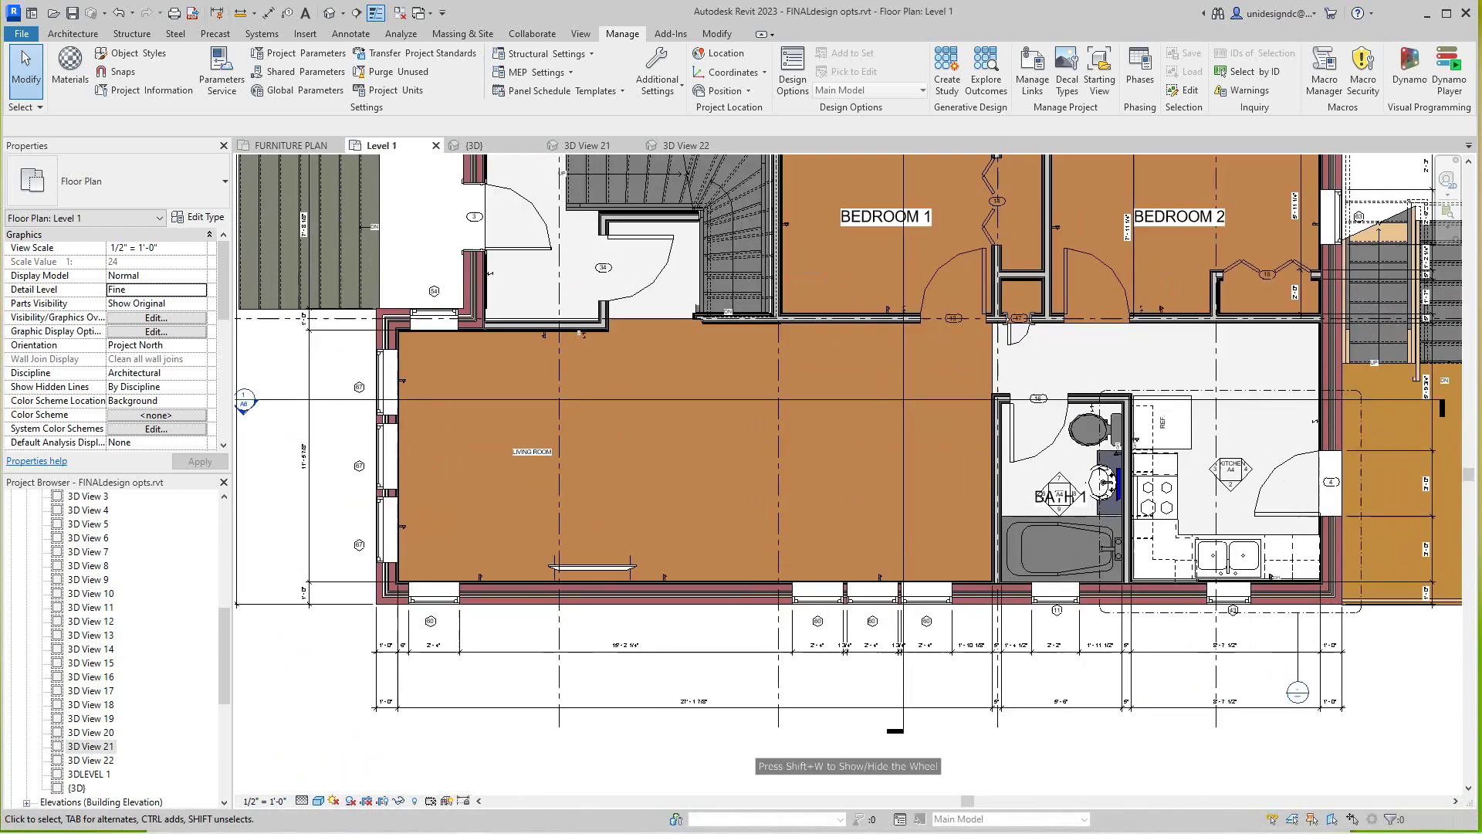
pyautogui.moveTo(692, 739); pyautogui.dragTo(697, 793, button='middle')
pyautogui.scroll(-1, 697, 792)
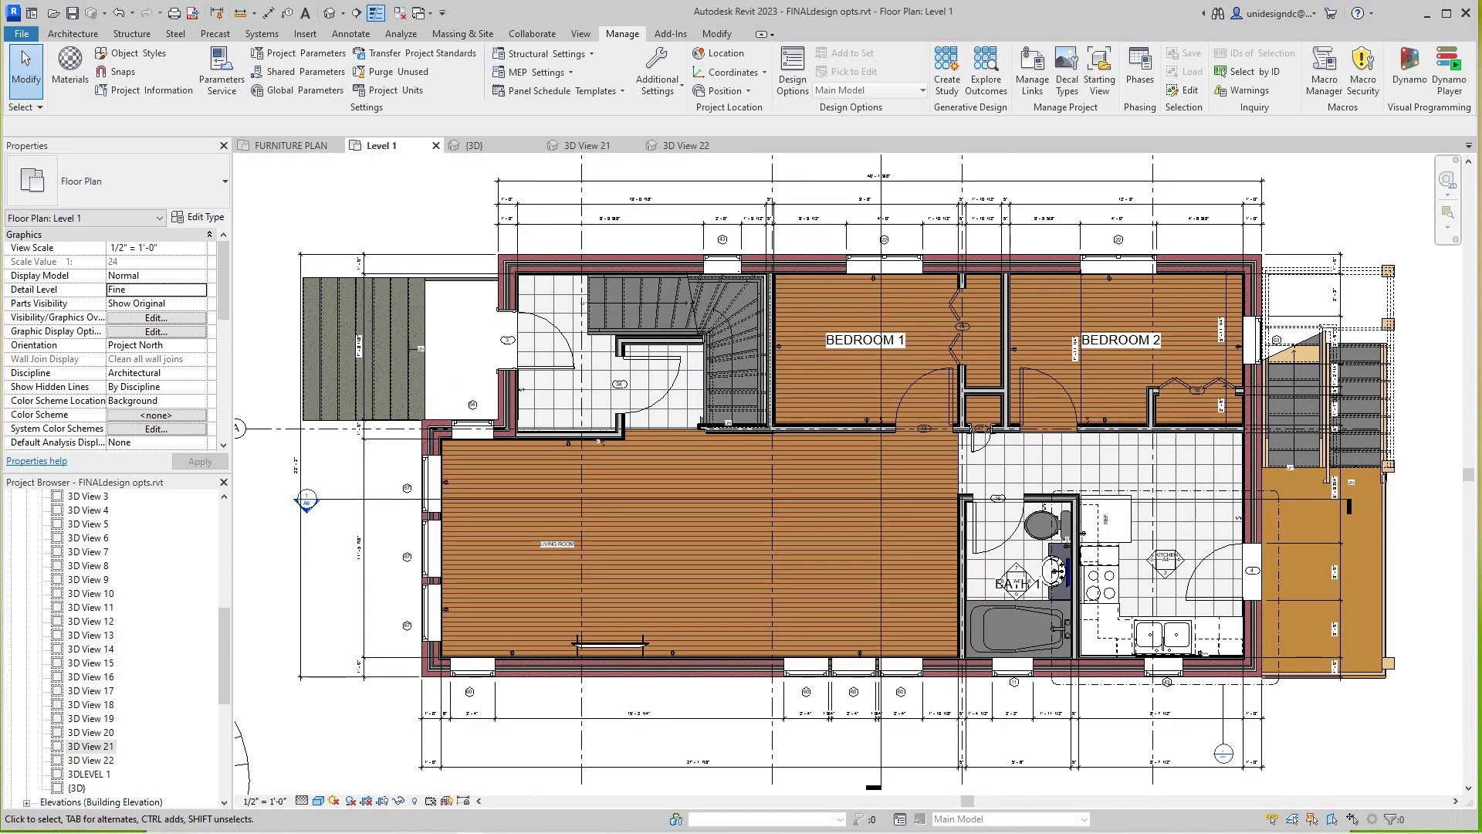
# - Switch to the FURNITURE PLAN view and set its visual style to Realistic
pyautogui.click(291, 145)
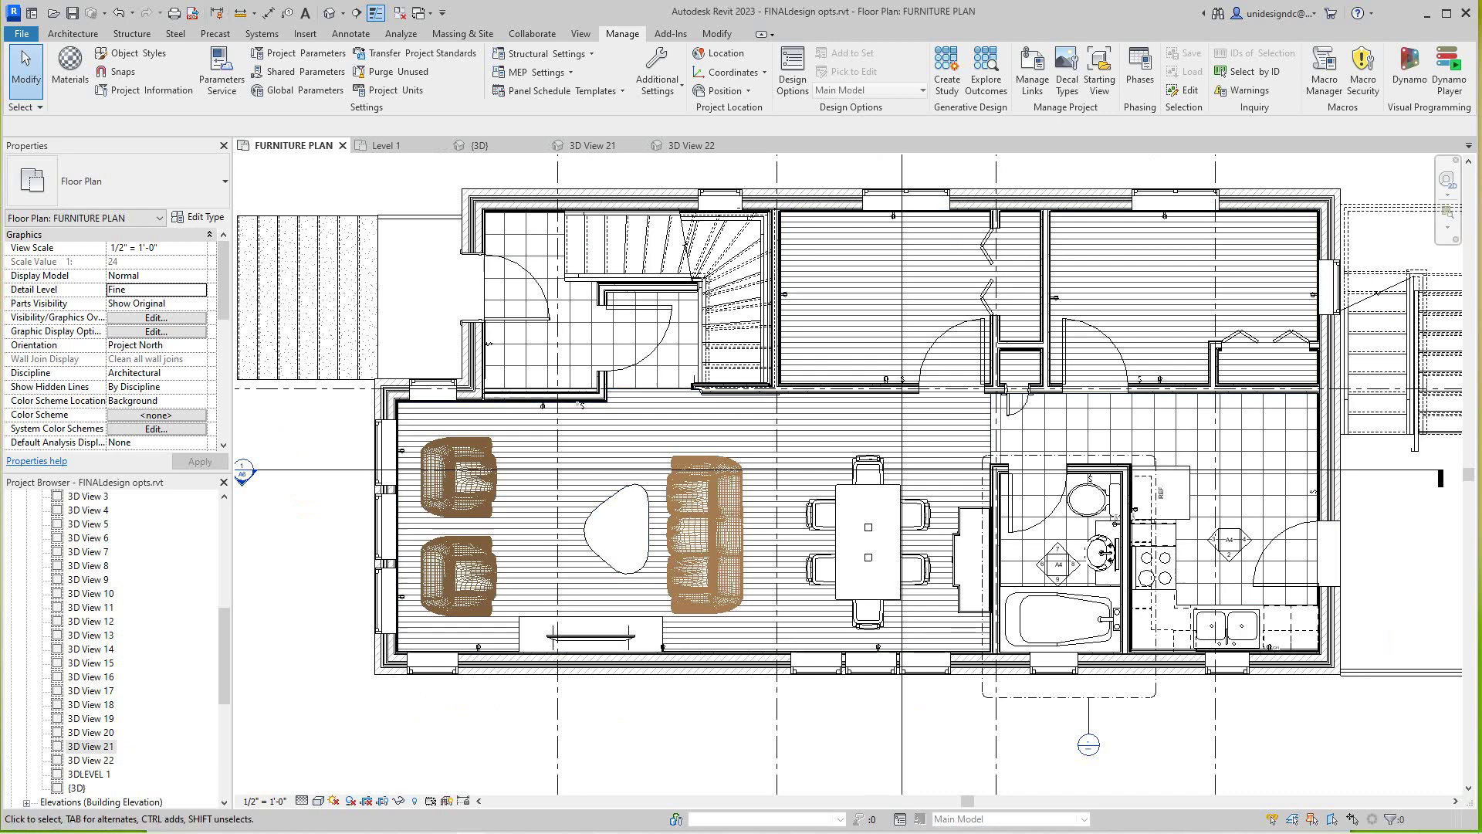
pyautogui.click(317, 800)
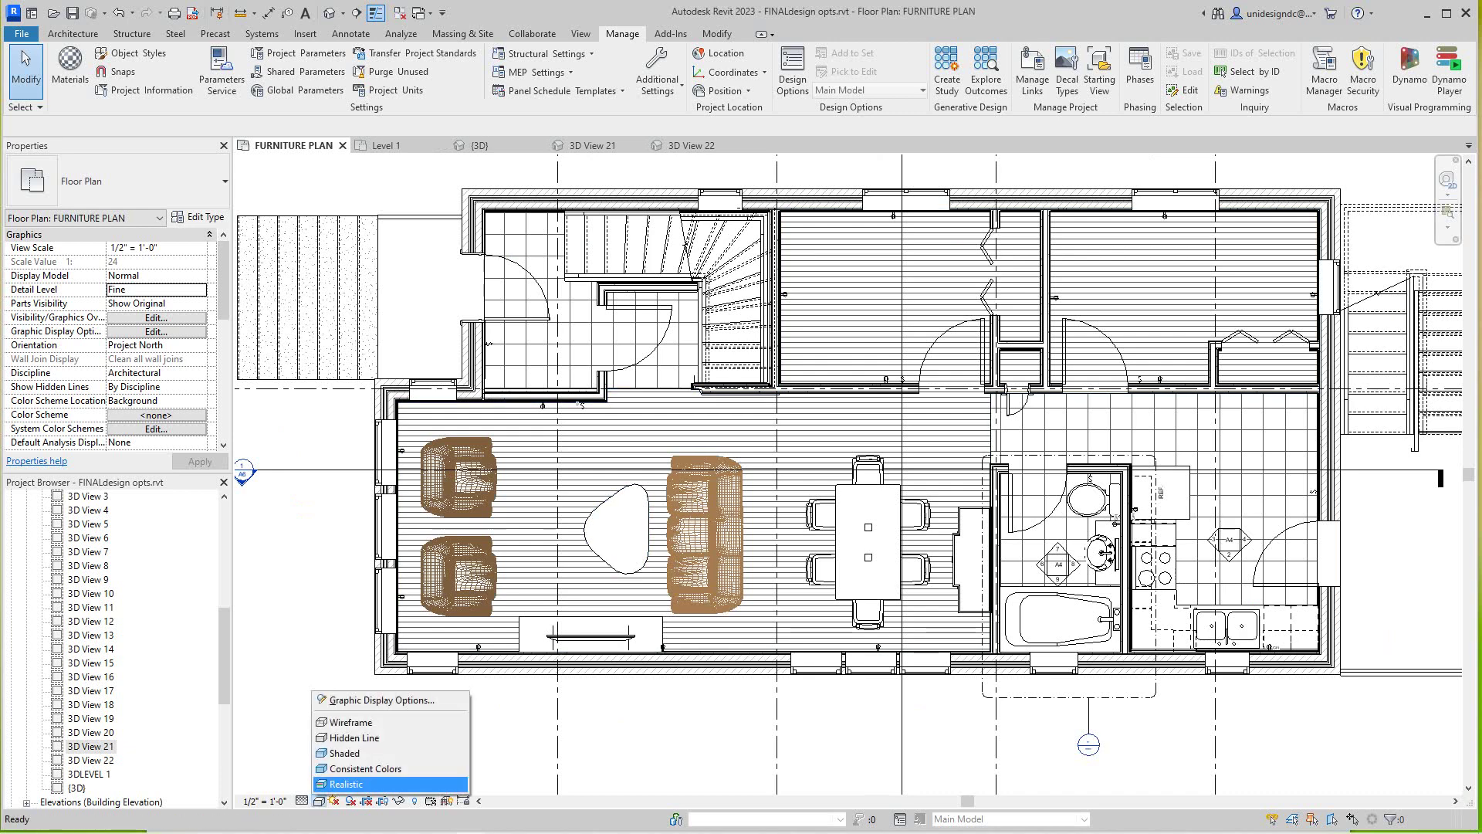
pyautogui.click(363, 783)
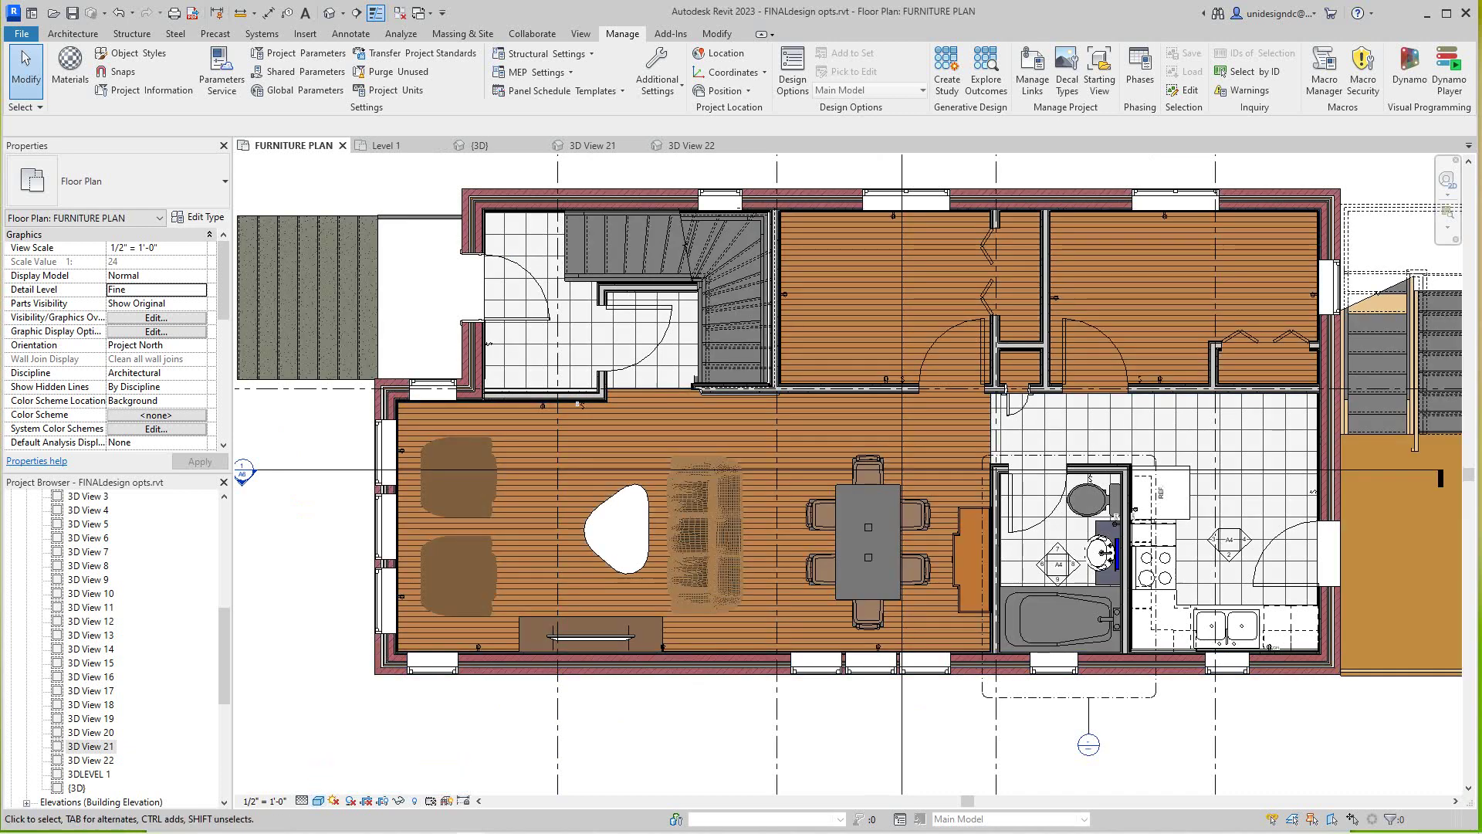
# - Place a camera in the living room corner above the upper armchair, aimed at the kitchen's exterior door, and close the resulting view
pyautogui.moveTo(633, 714); pyautogui.dragTo(633, 727, button='middle')
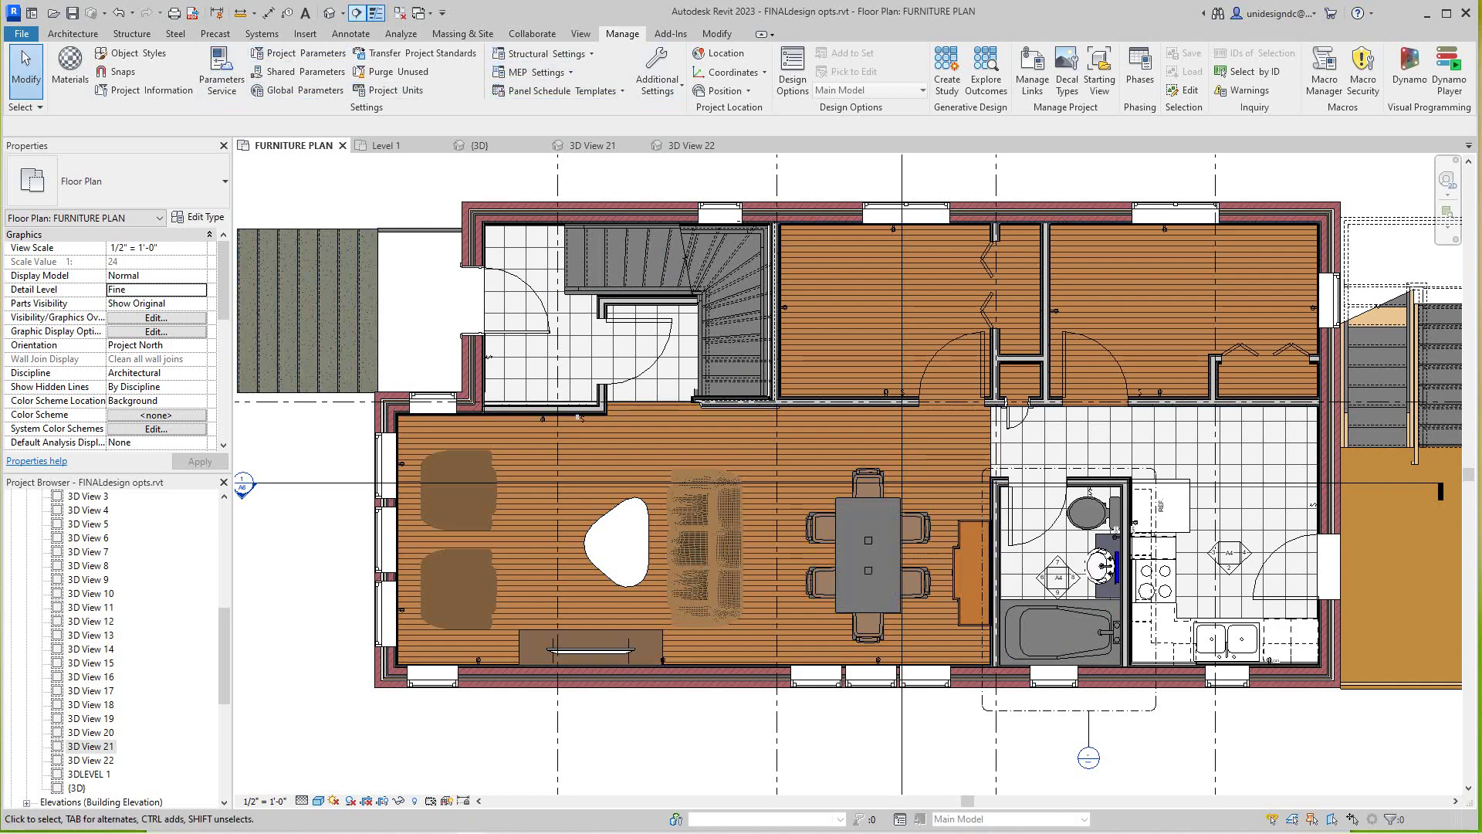
pyautogui.click(343, 12)
pyautogui.click(355, 50)
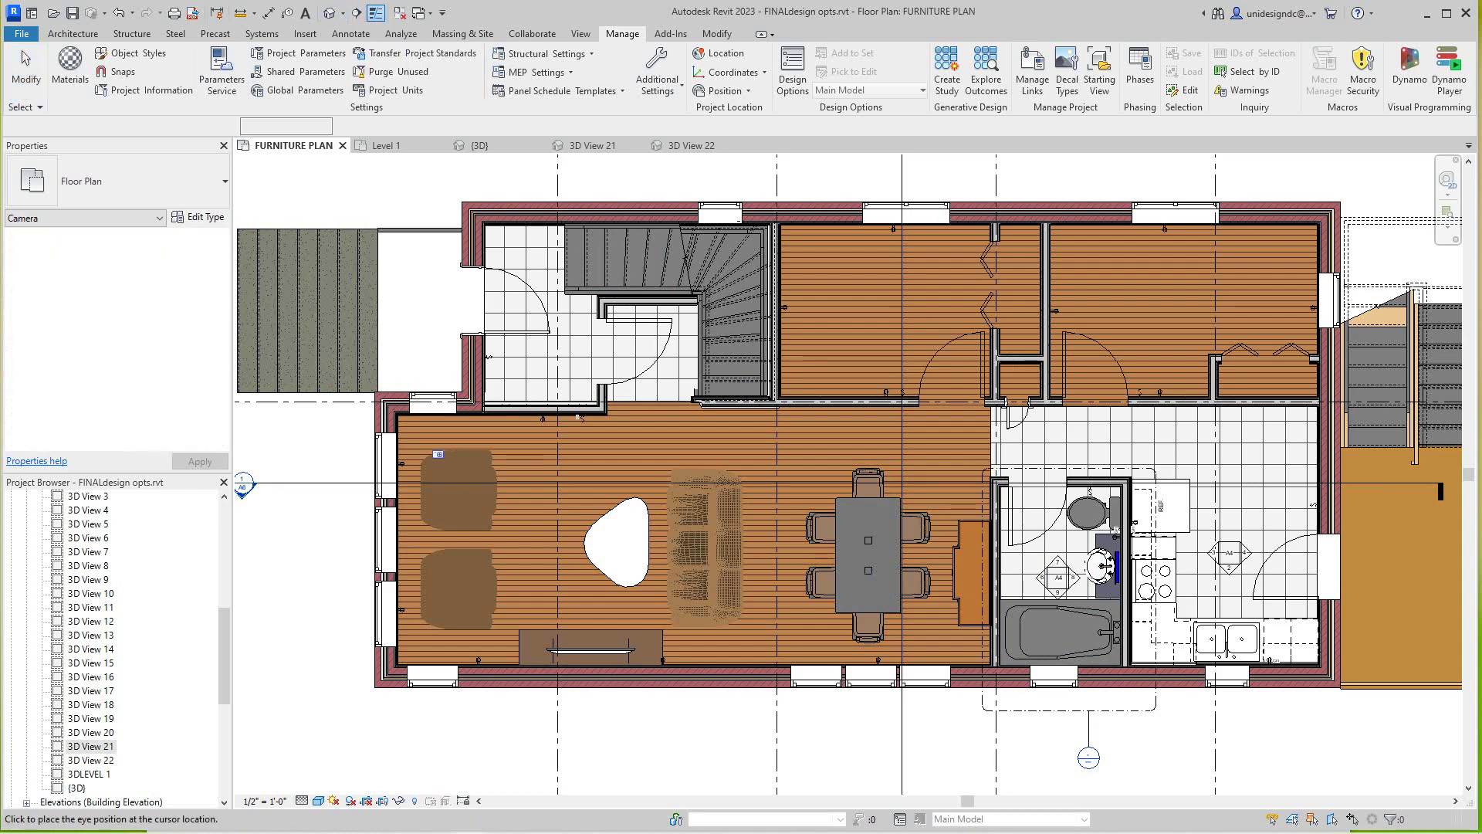
pyautogui.click(416, 430)
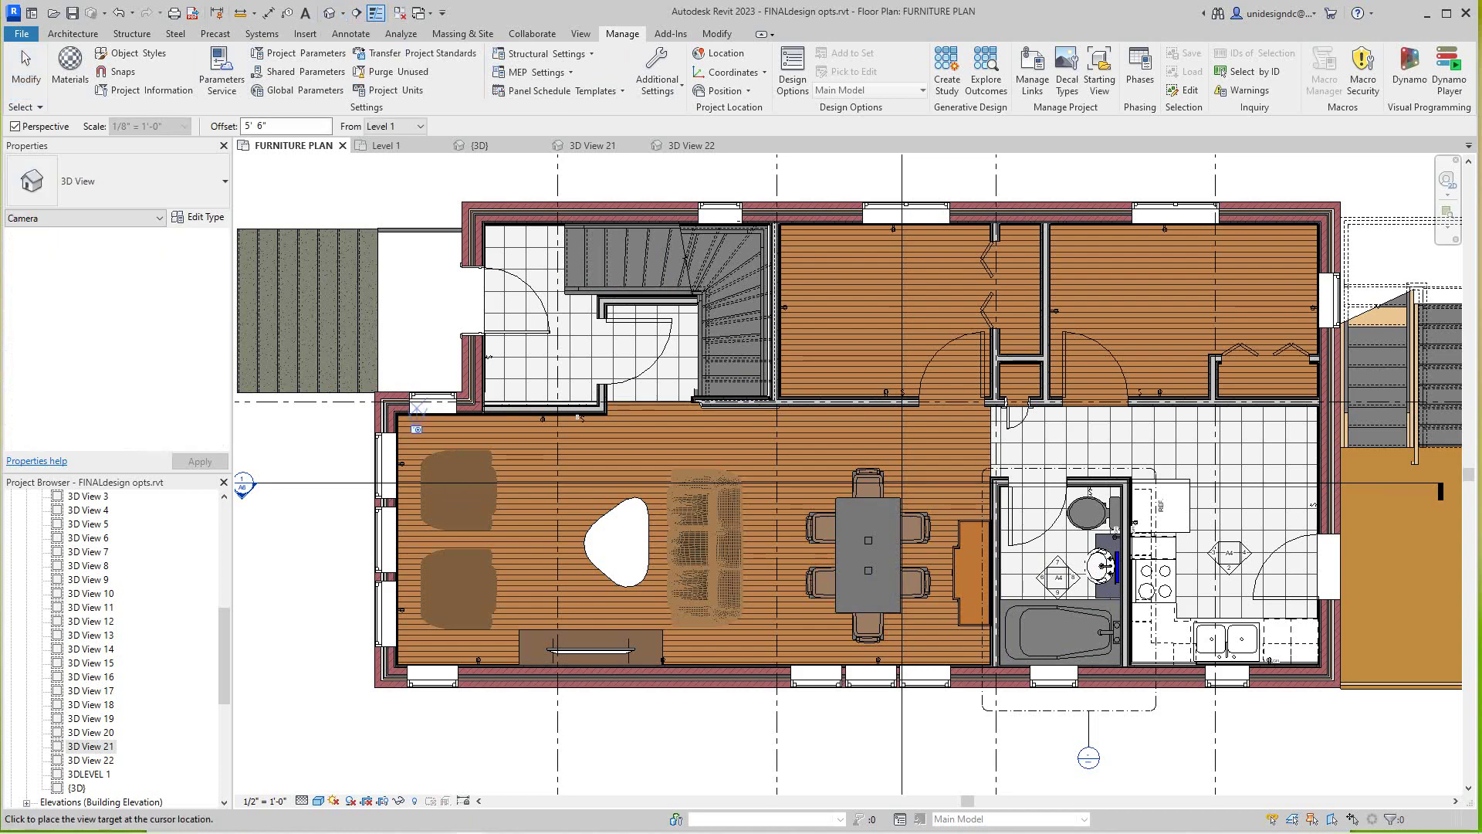
pyautogui.click(1277, 548)
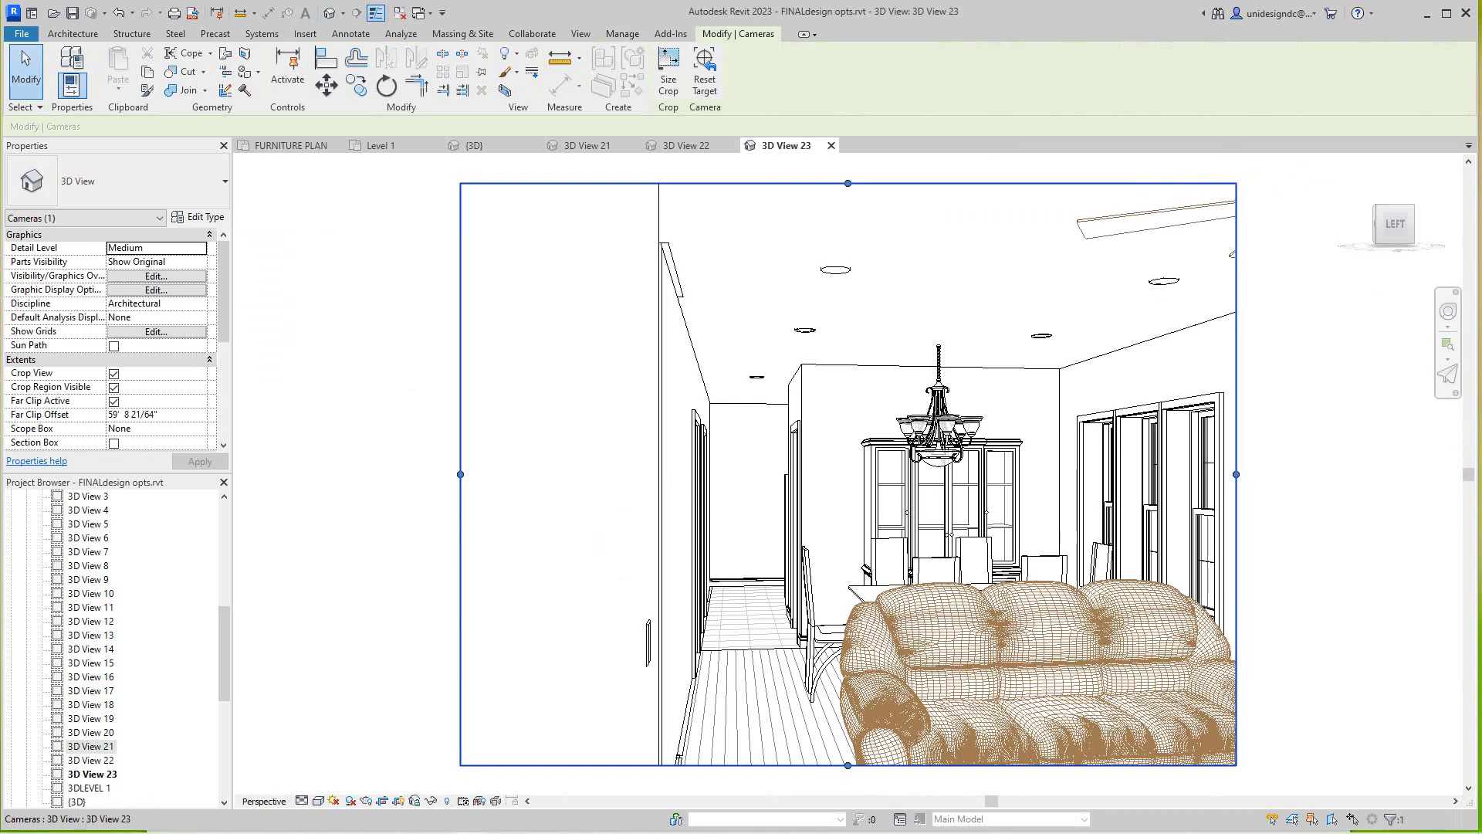
pyautogui.click(1356, 165)
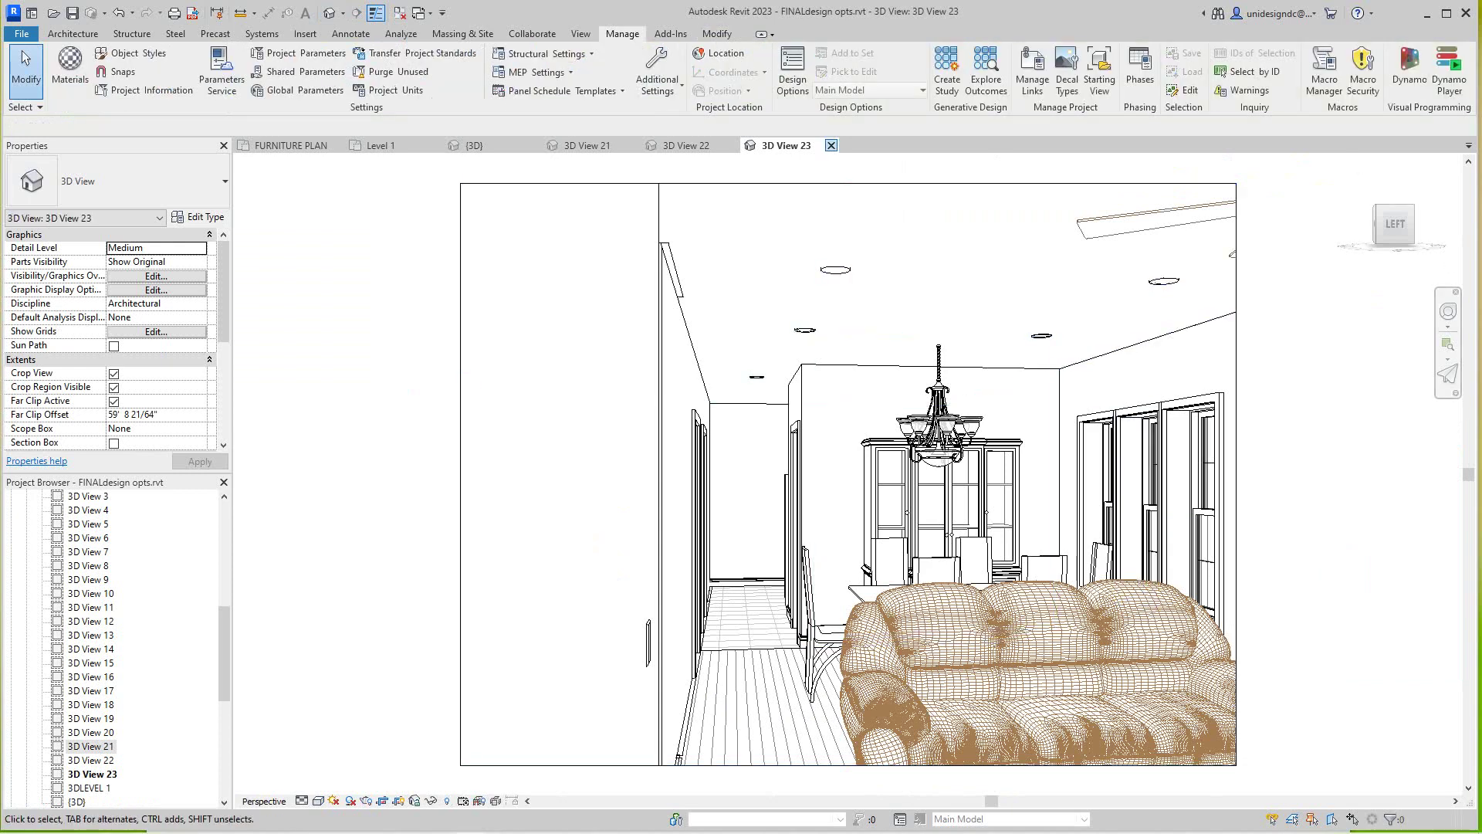
pyautogui.click(831, 145)
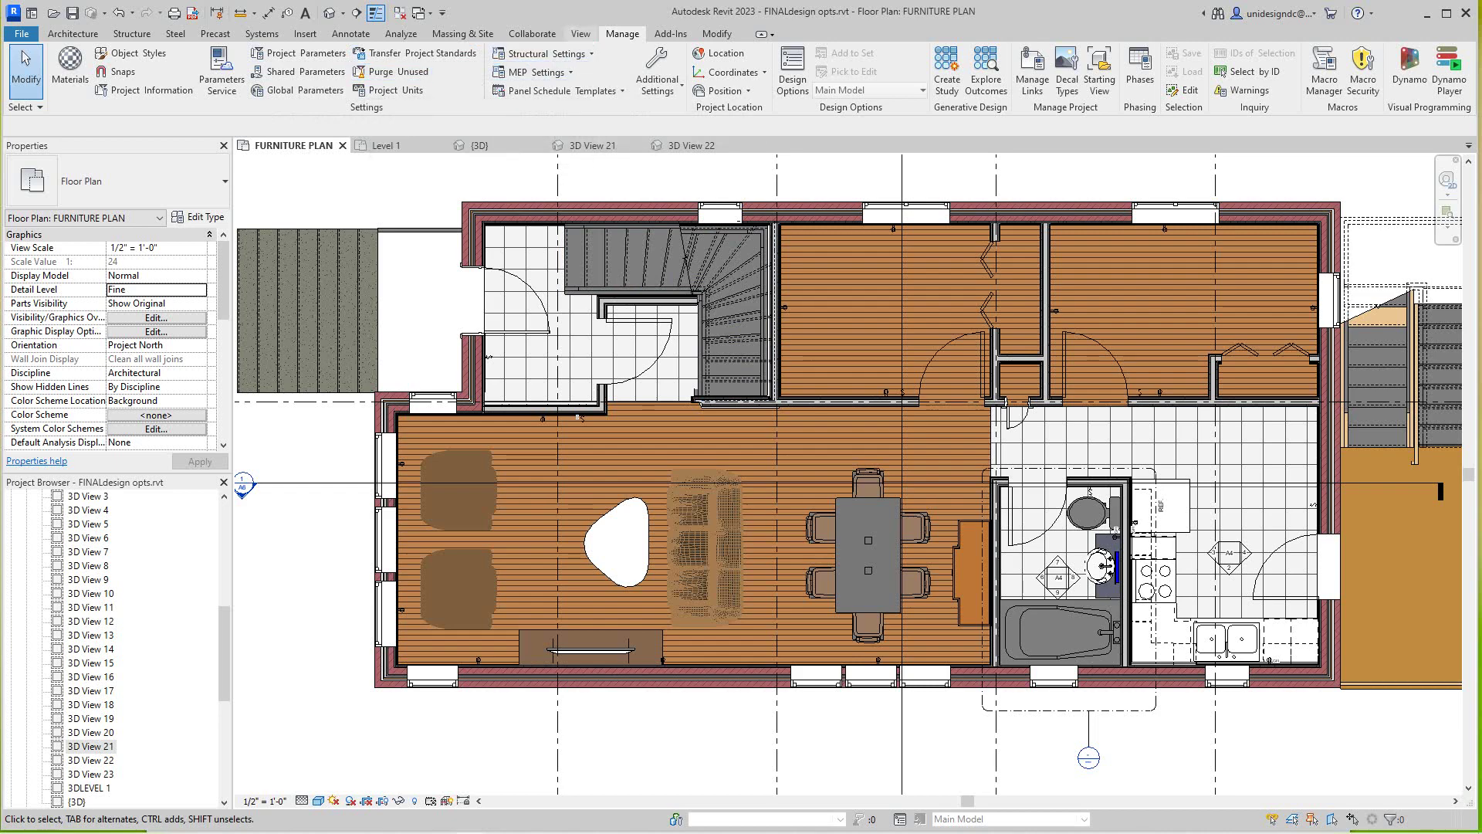
# - Place a camera at the hallway end of the living room aimed at the armchairs, and set its detail level to Fine
pyautogui.click(341, 12)
pyautogui.click(363, 49)
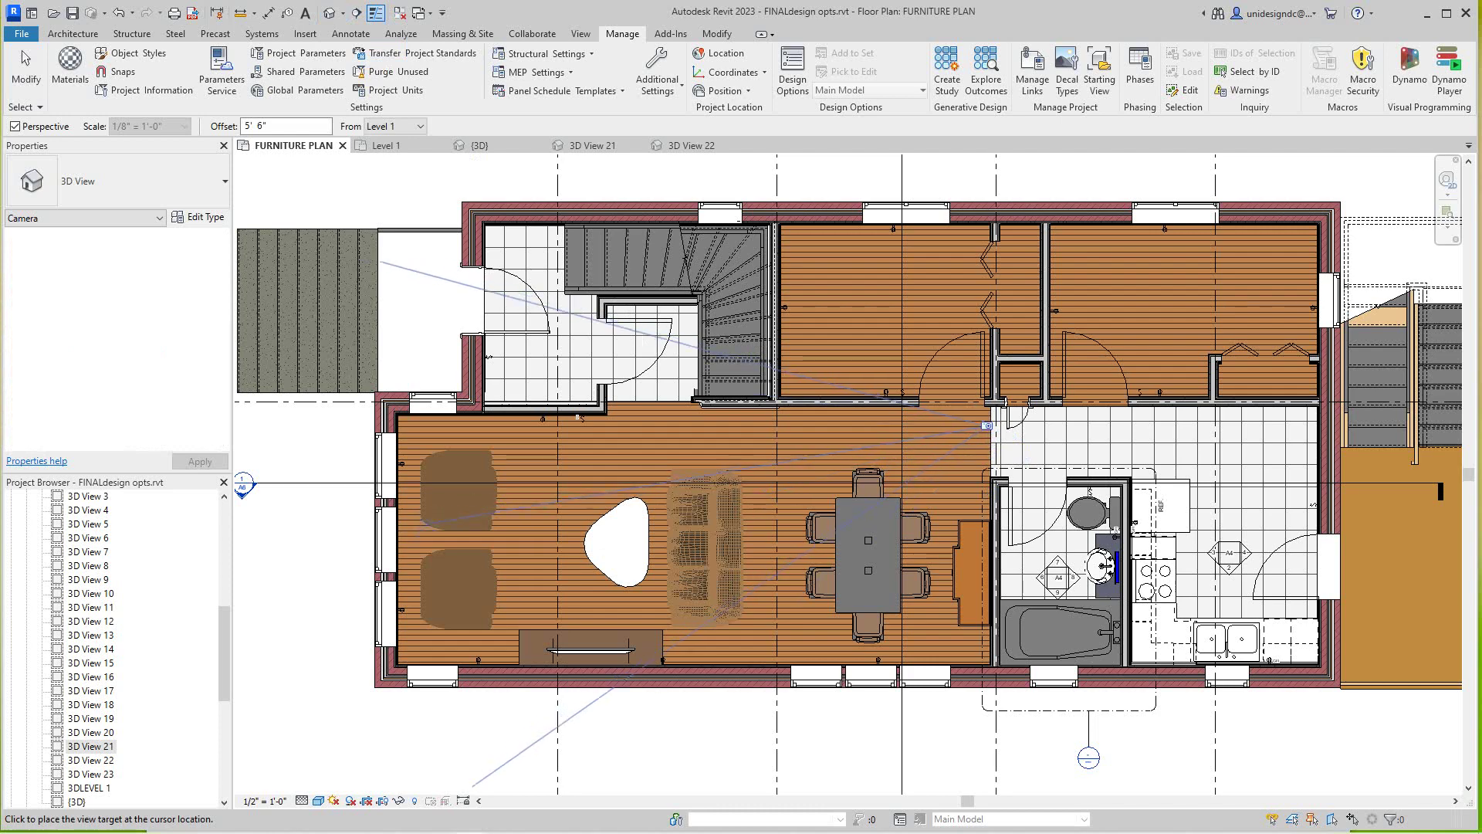
pyautogui.click(423, 543)
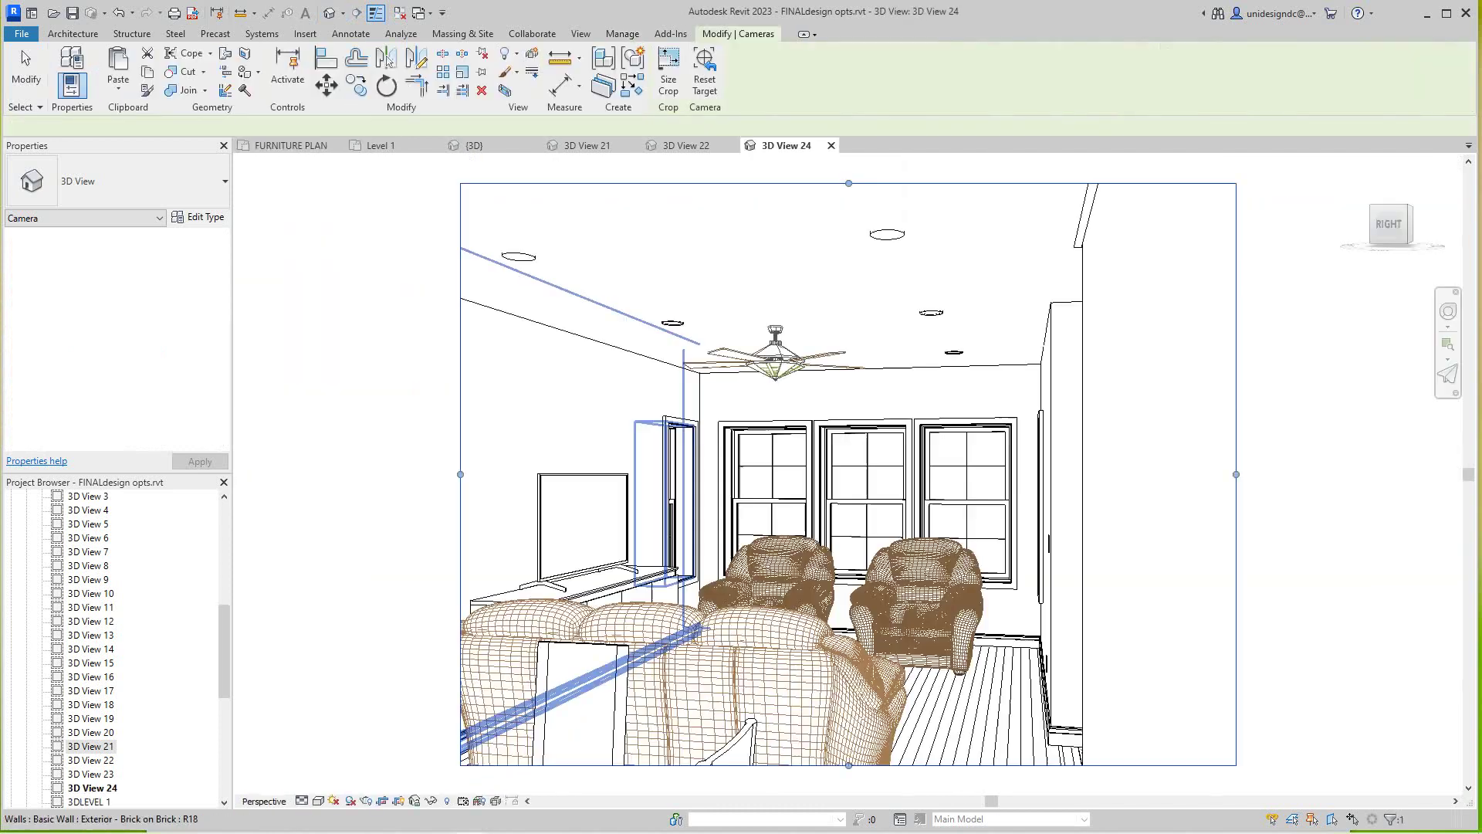
pyautogui.scroll(-1, 737, 633)
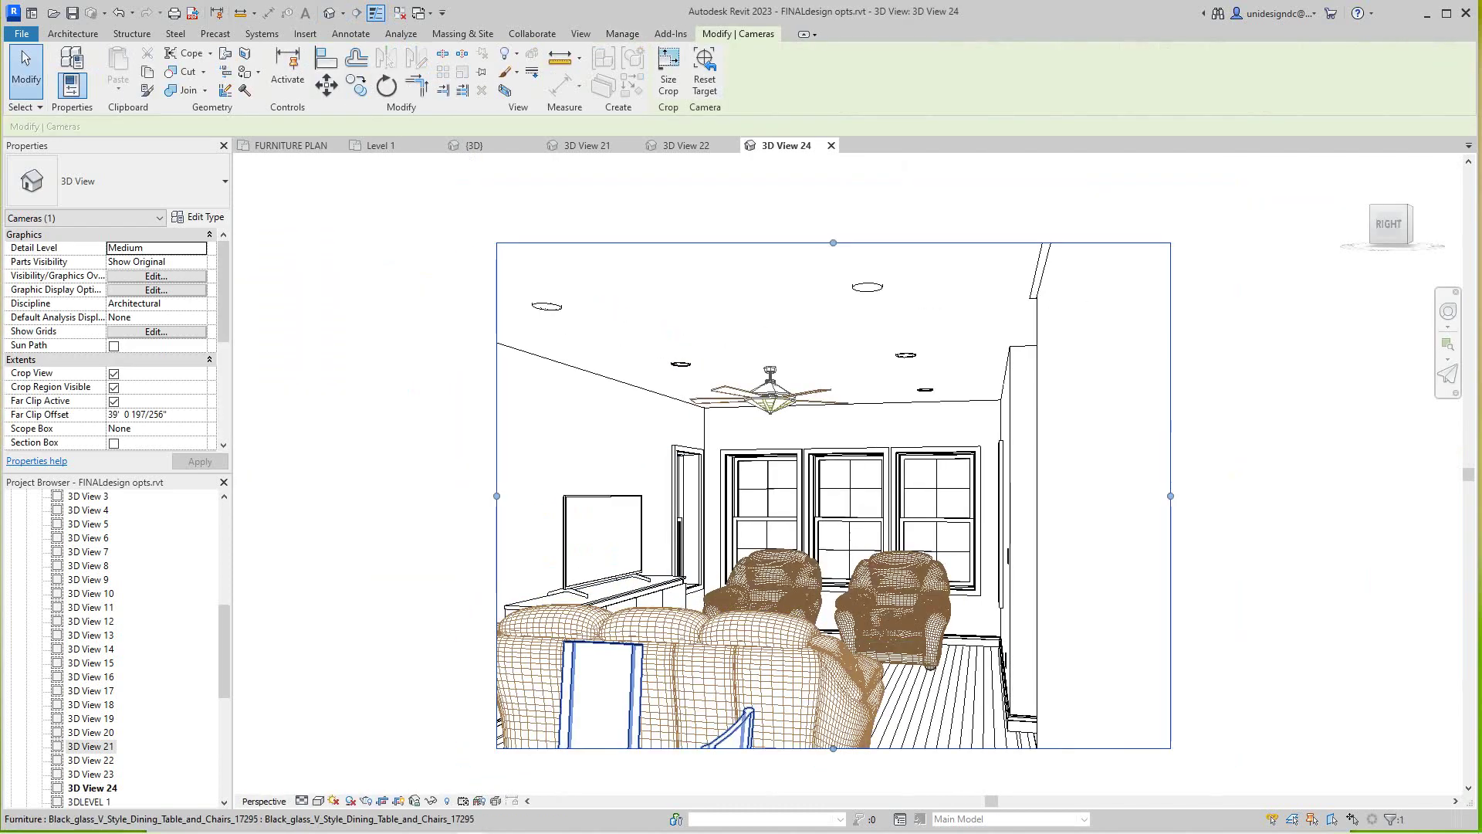
pyautogui.click(302, 800)
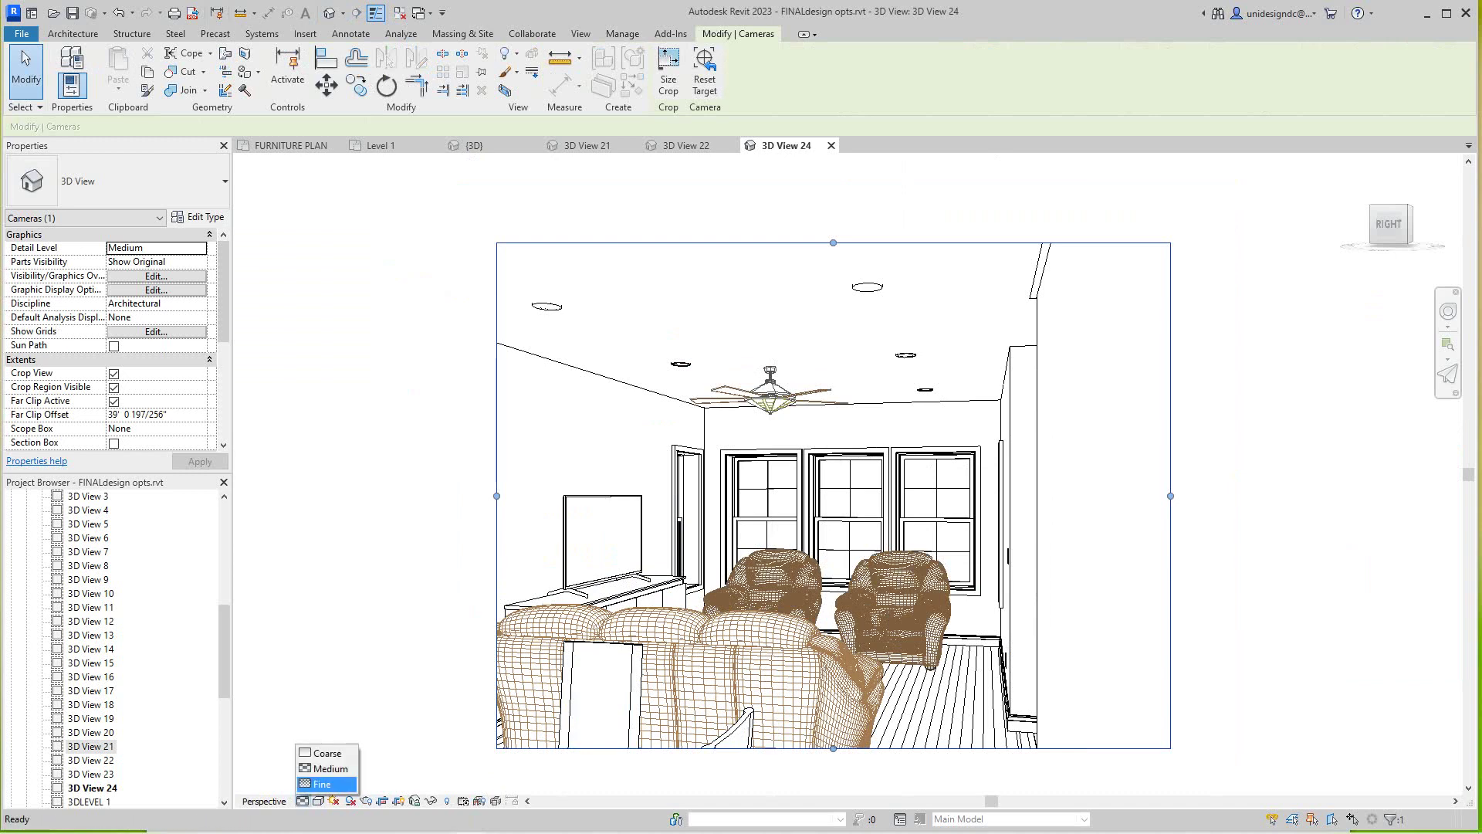
pyautogui.click(322, 783)
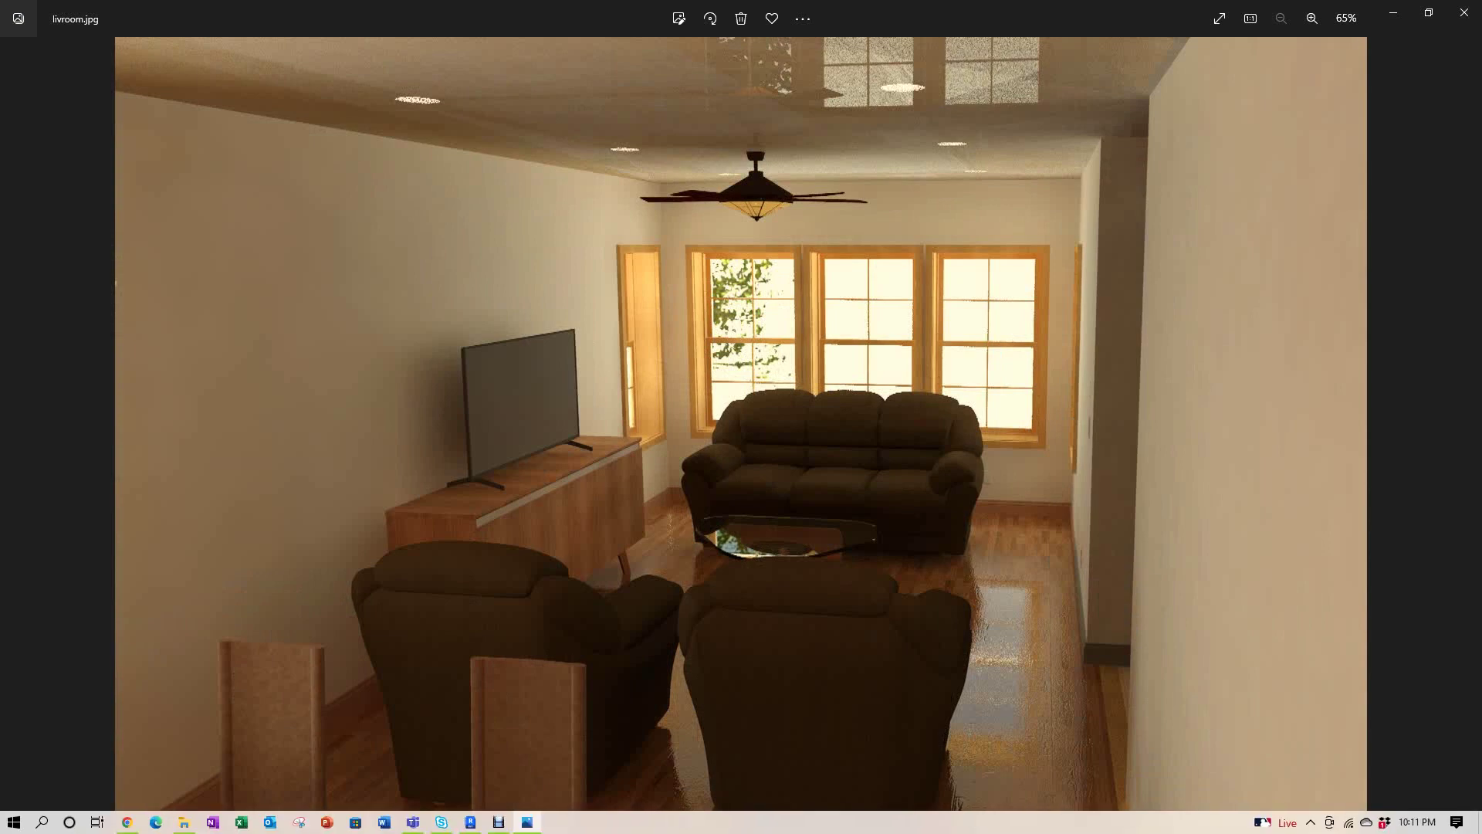
# - Examine the living room rendering livroom.jpg in the Photos viewer, inspecting the furniture and windows closely and as a whole
pyautogui.scroll(5, 787, 568)
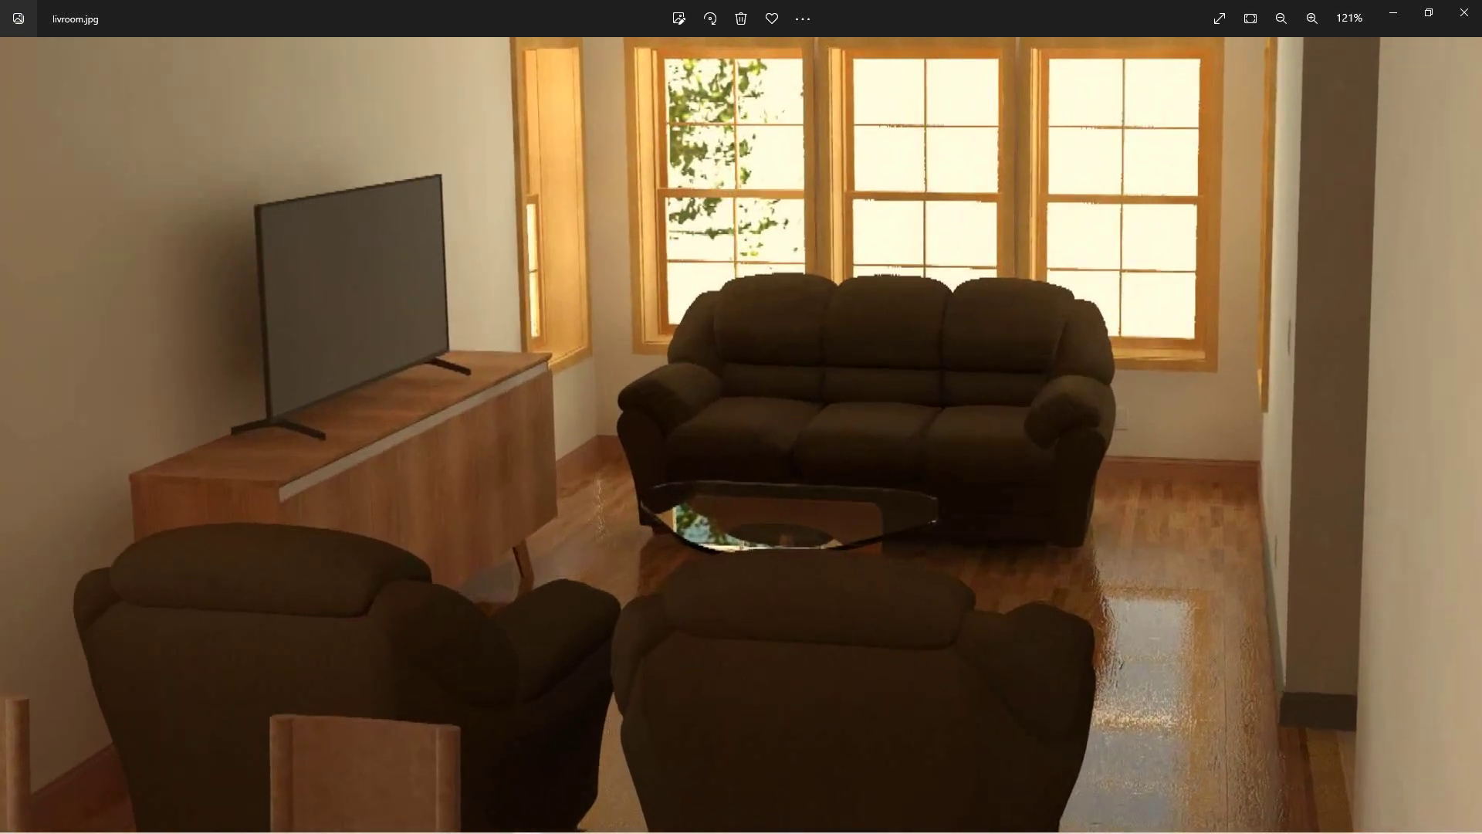
pyautogui.scroll(-5, 795, 562)
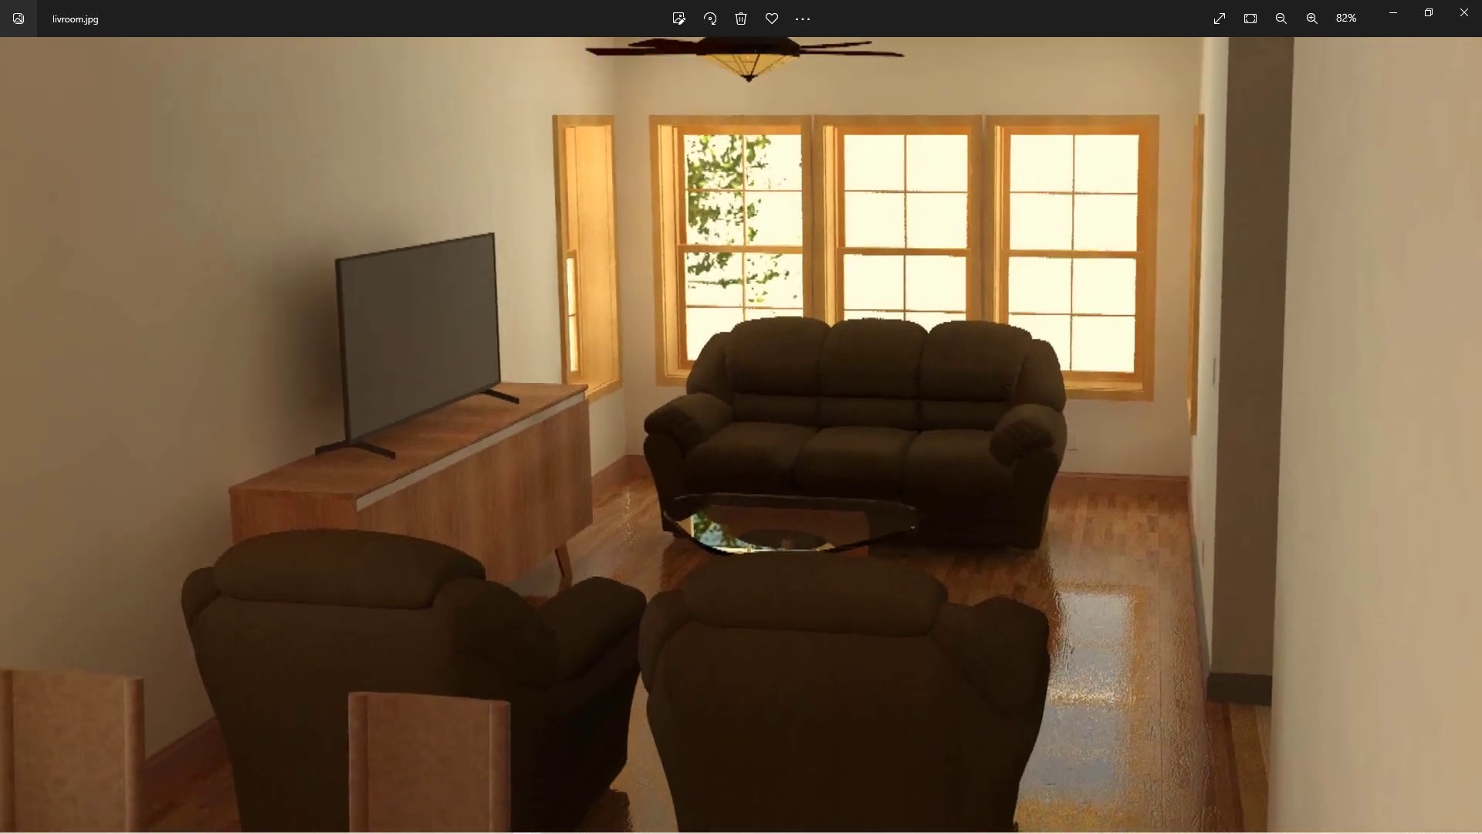
pyautogui.scroll(-2, 795, 561)
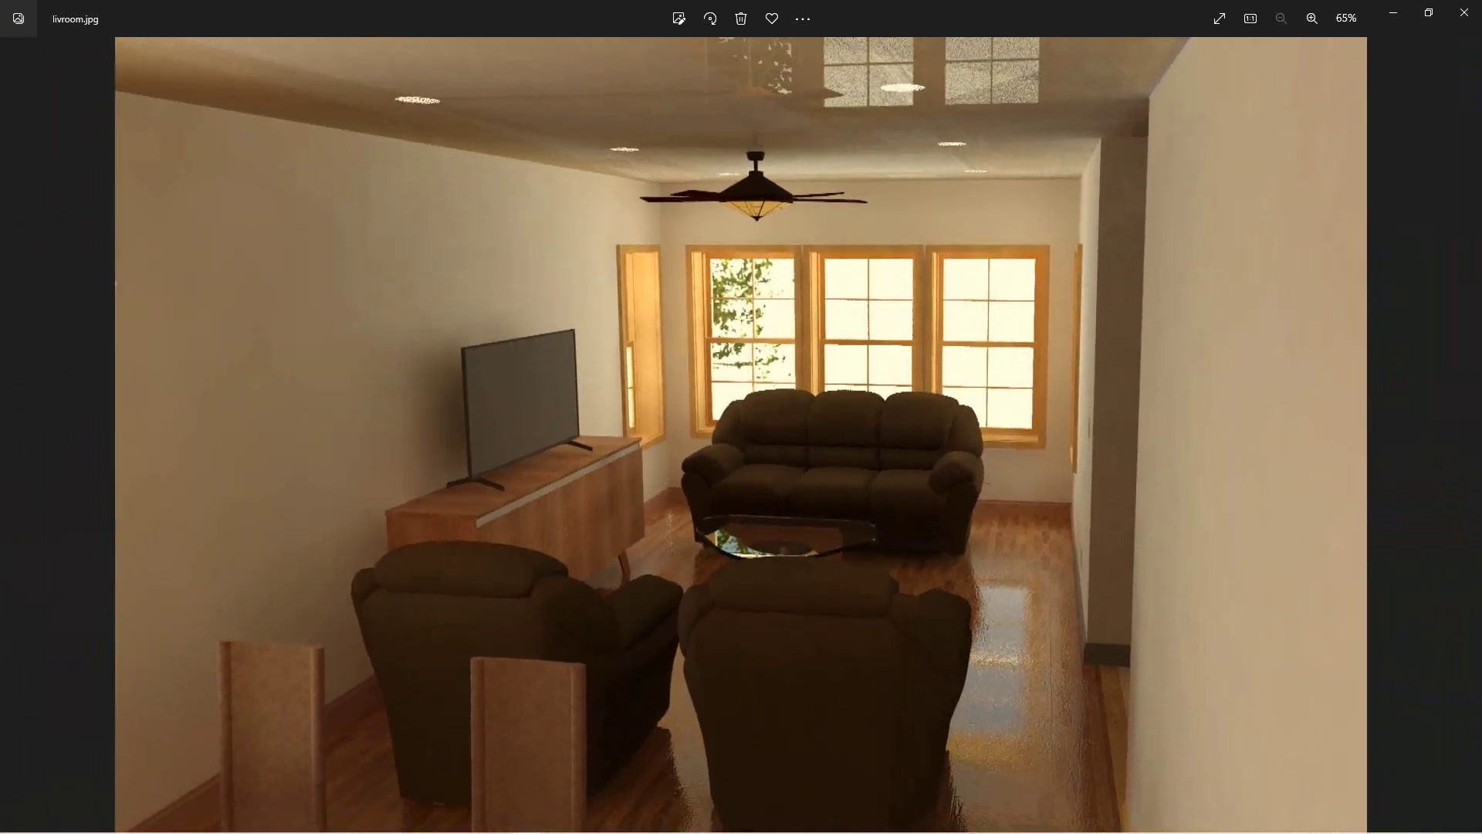
pyautogui.scroll(3, 772, 562)
pyautogui.scroll(-1, 772, 562)
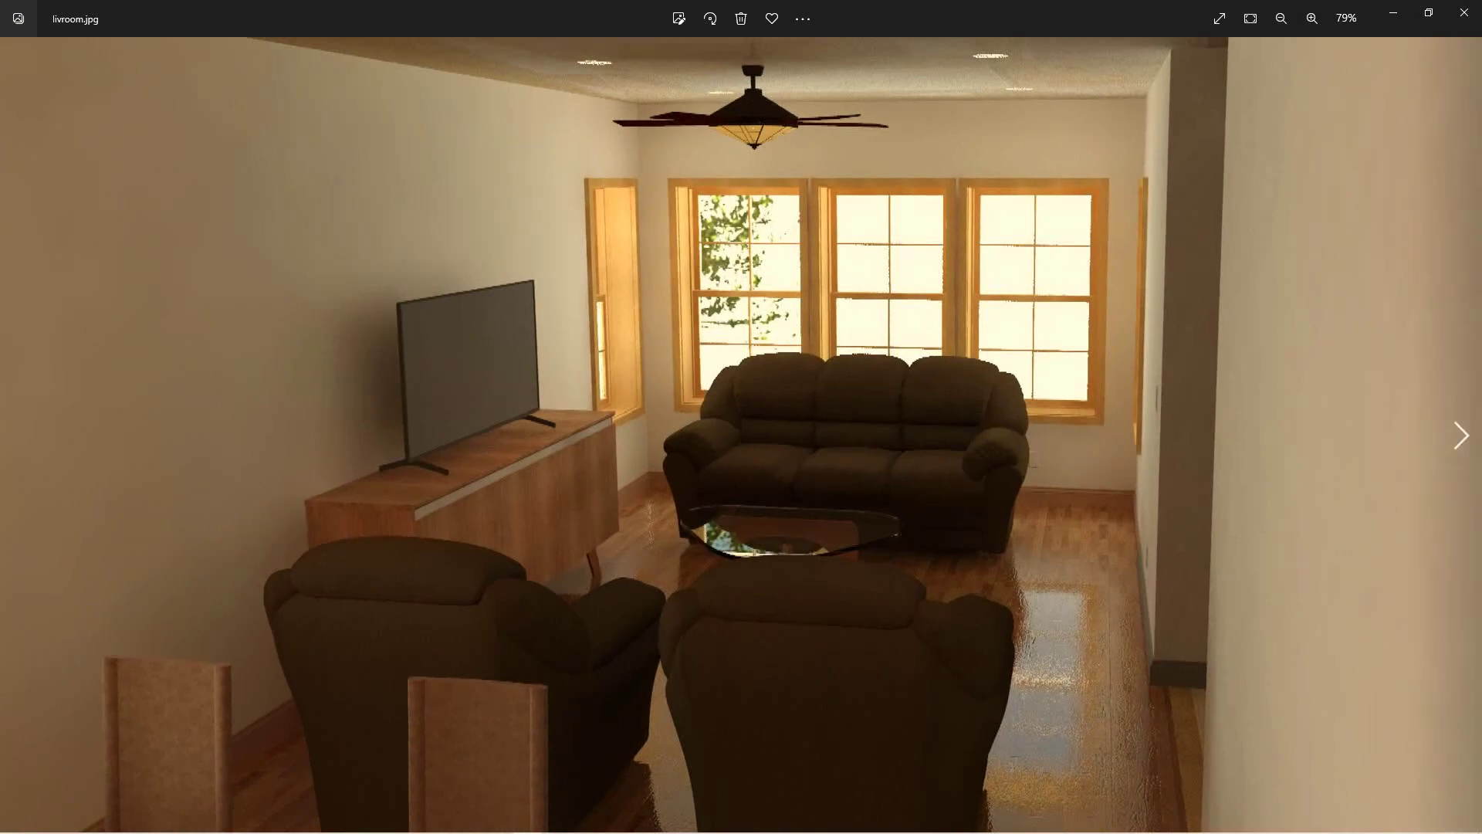
# - Browse the original living and dining room photos, and examine the livdin.jpg rendering of the sofa and dining area
pyautogui.press('Right')
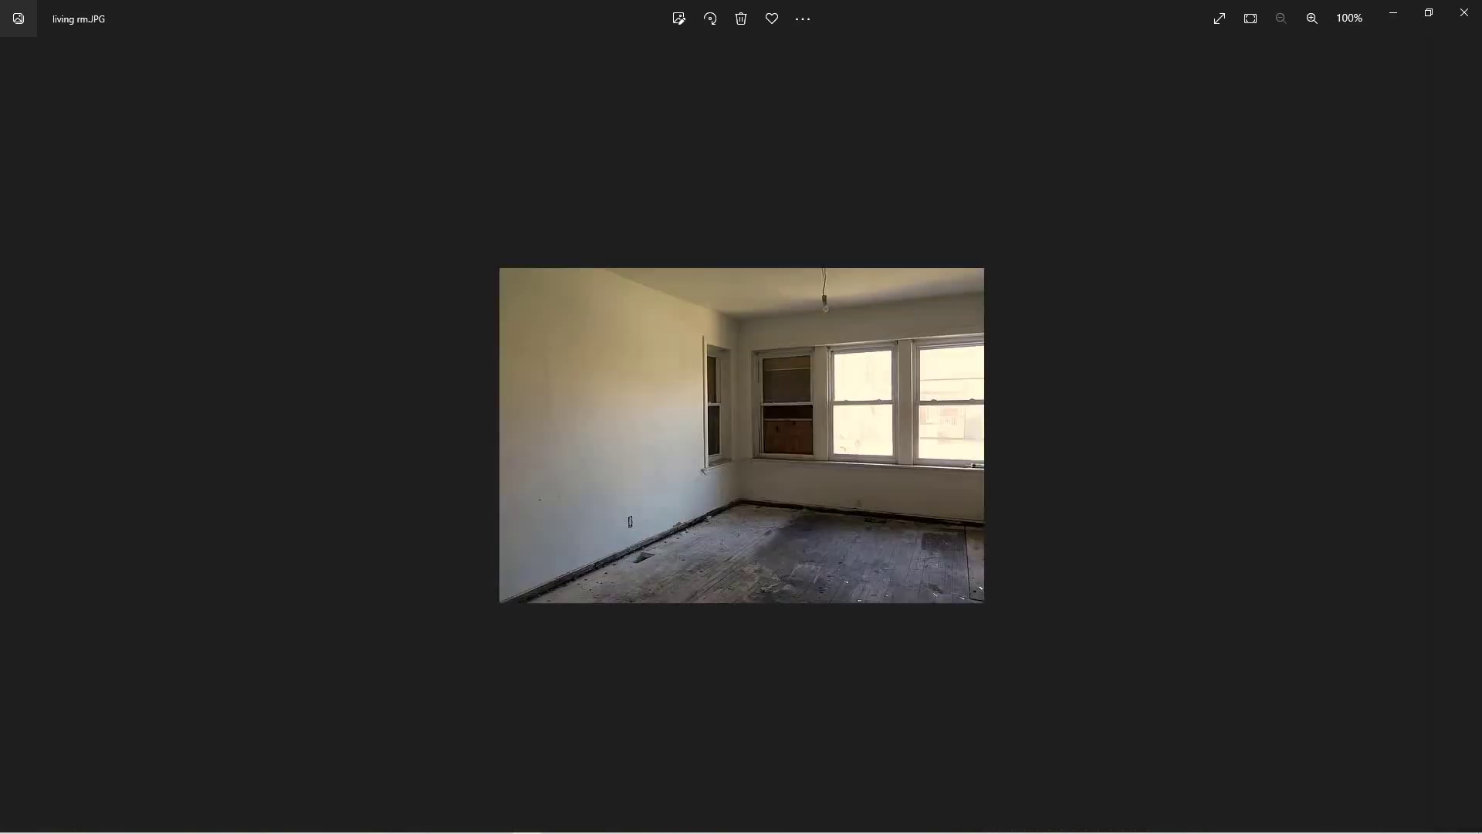
pyautogui.press('Right')
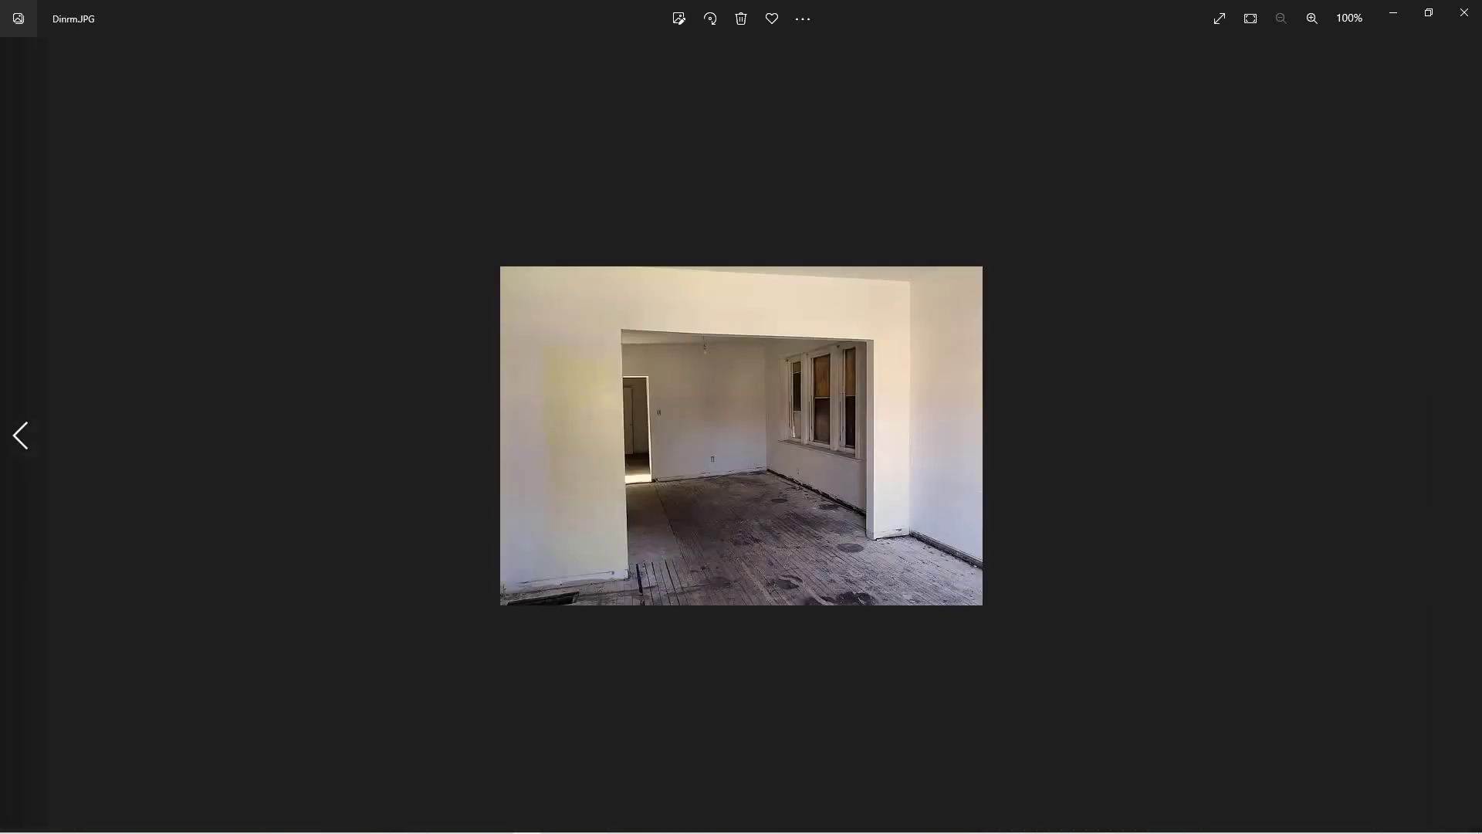
pyautogui.press('Right')
pyautogui.press('Right')
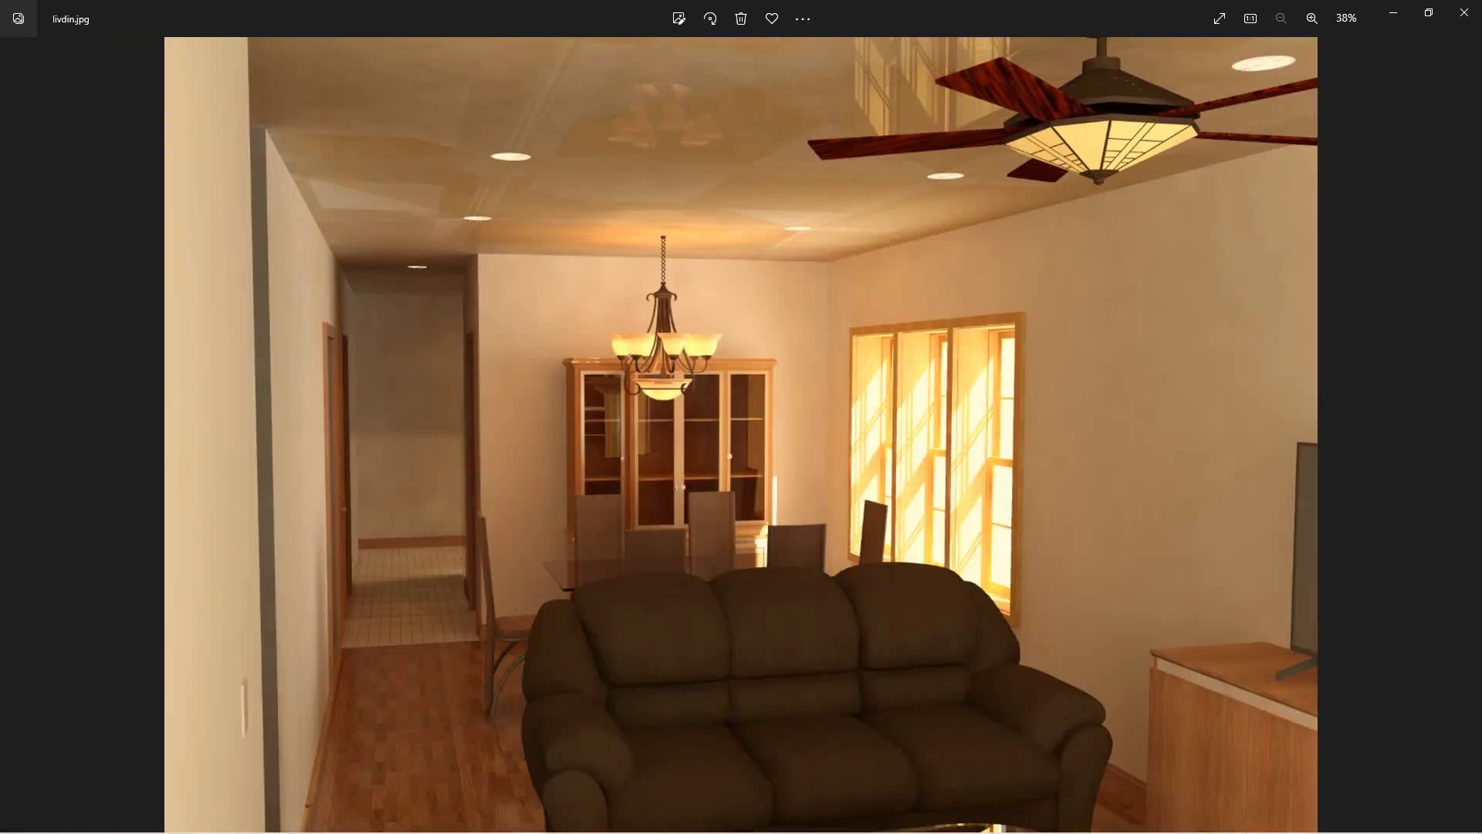
pyautogui.scroll(2, 741, 656)
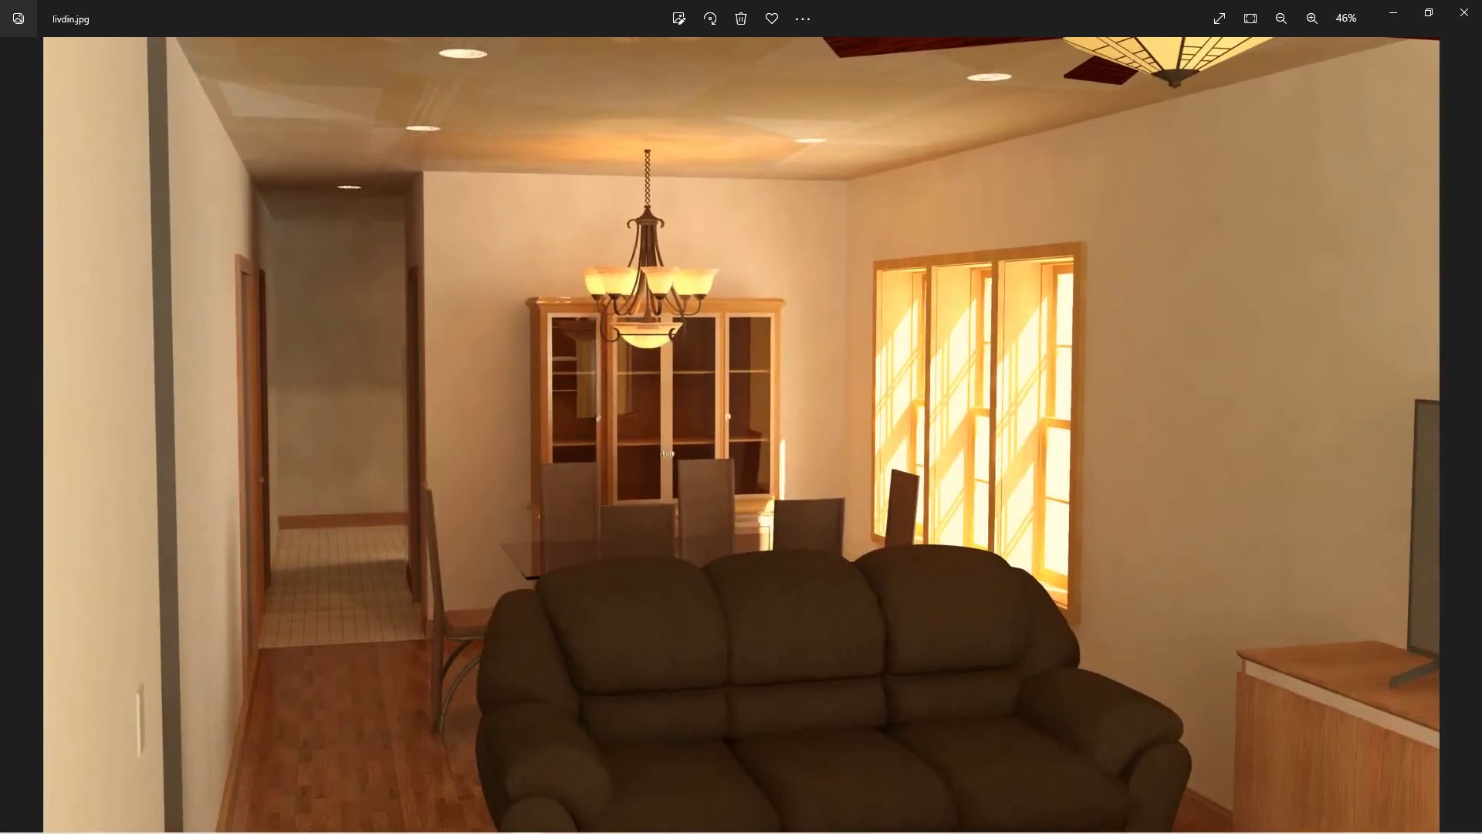
pyautogui.scroll(-2, 741, 656)
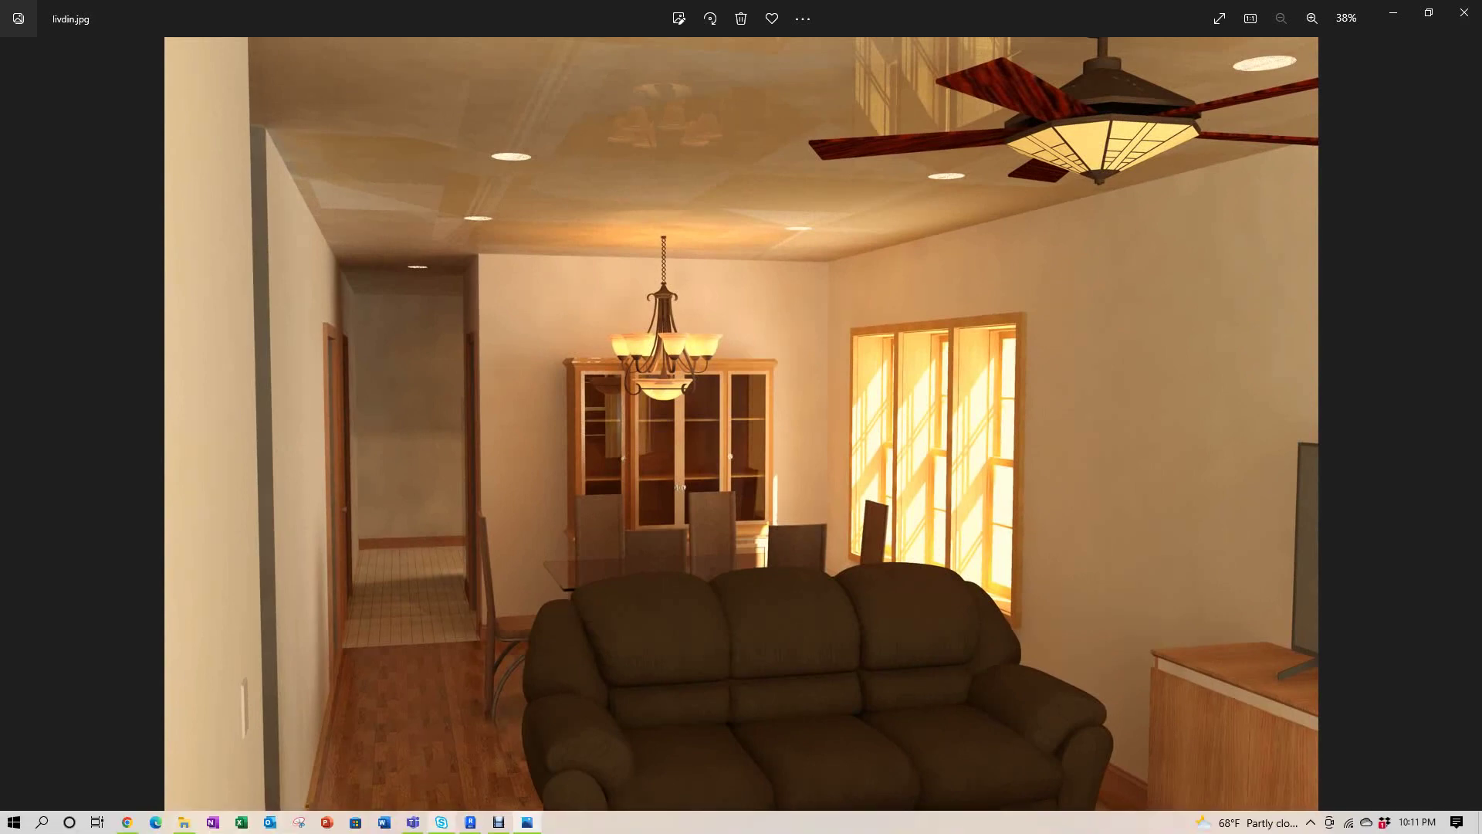
# - Switch back to Revit and reopen the FURNITURE PLAN floor plan, showing the whole house layout
pyautogui.click(470, 821)
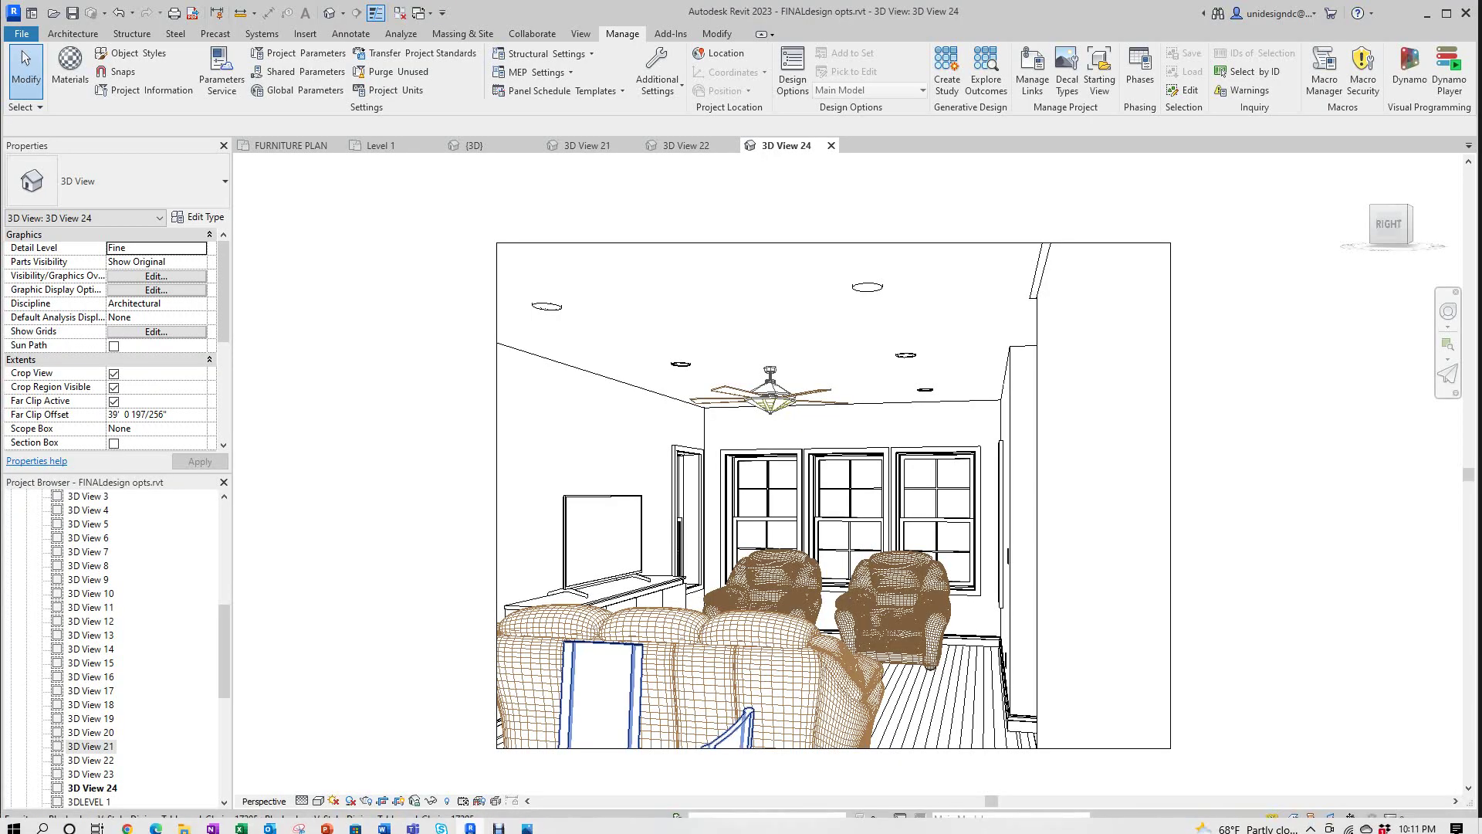
pyautogui.scroll(8, 116, 648)
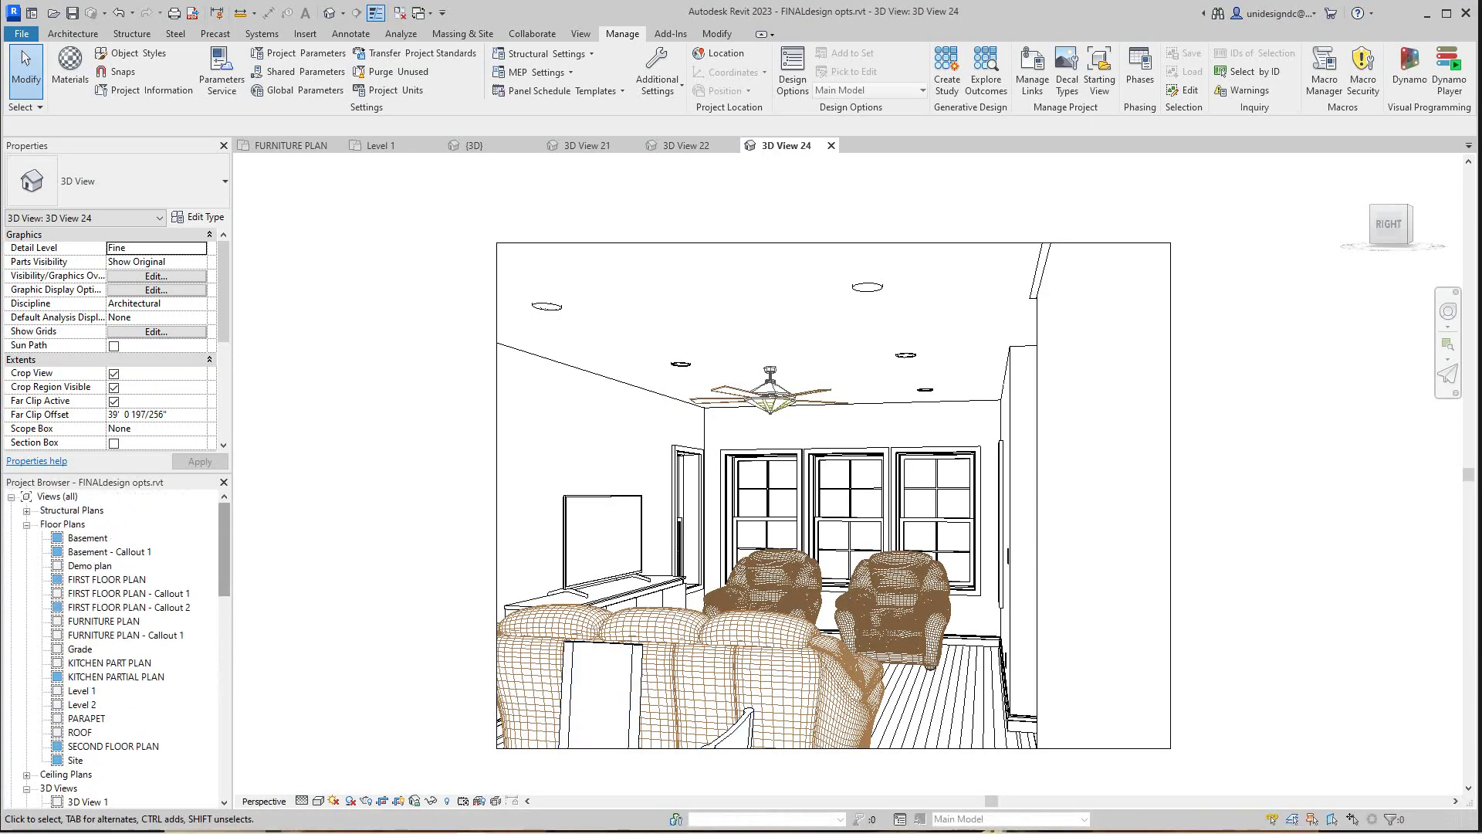
pyautogui.click(291, 145)
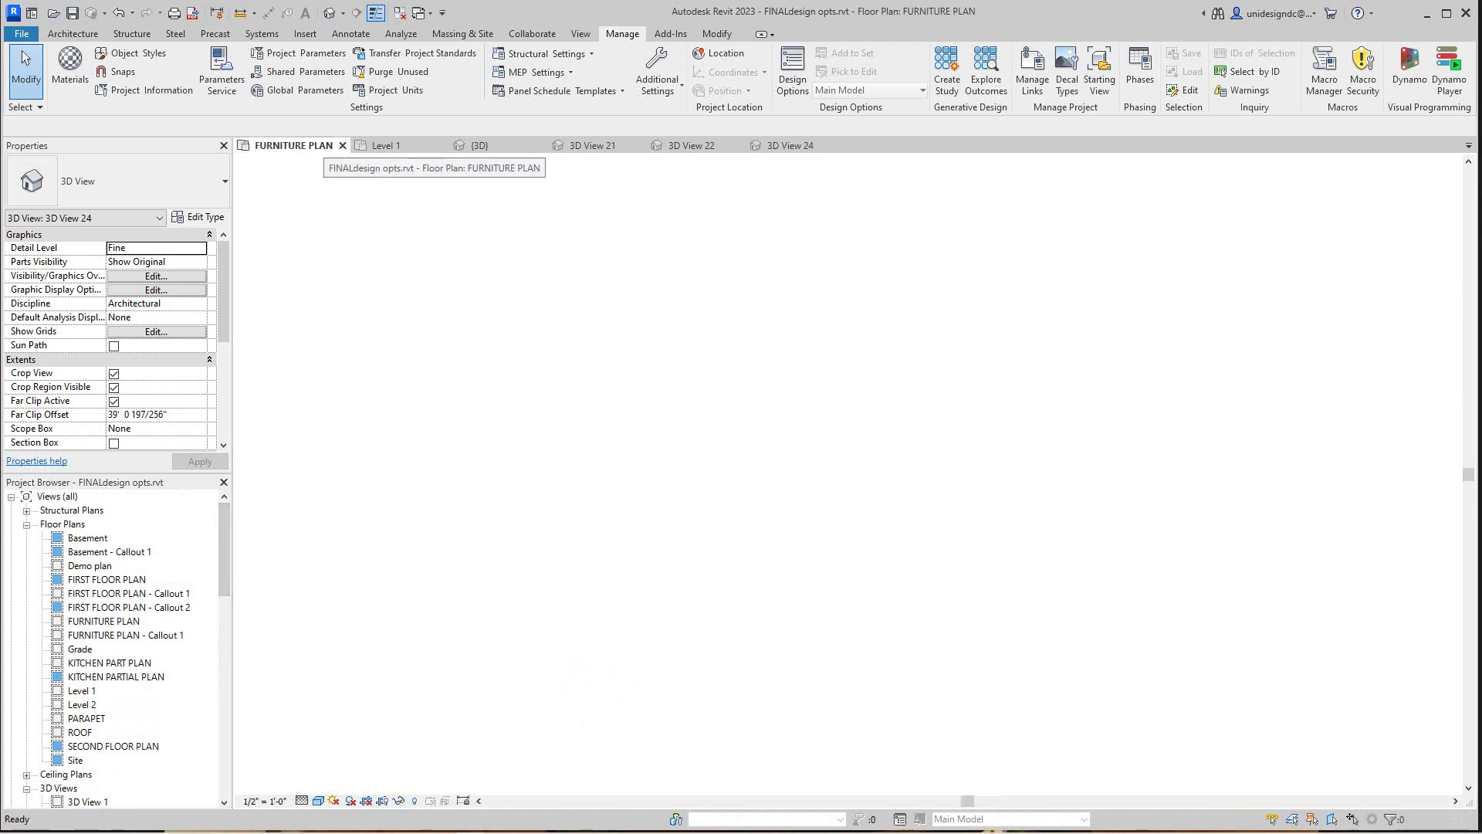
pyautogui.scroll(-1, 670, 533)
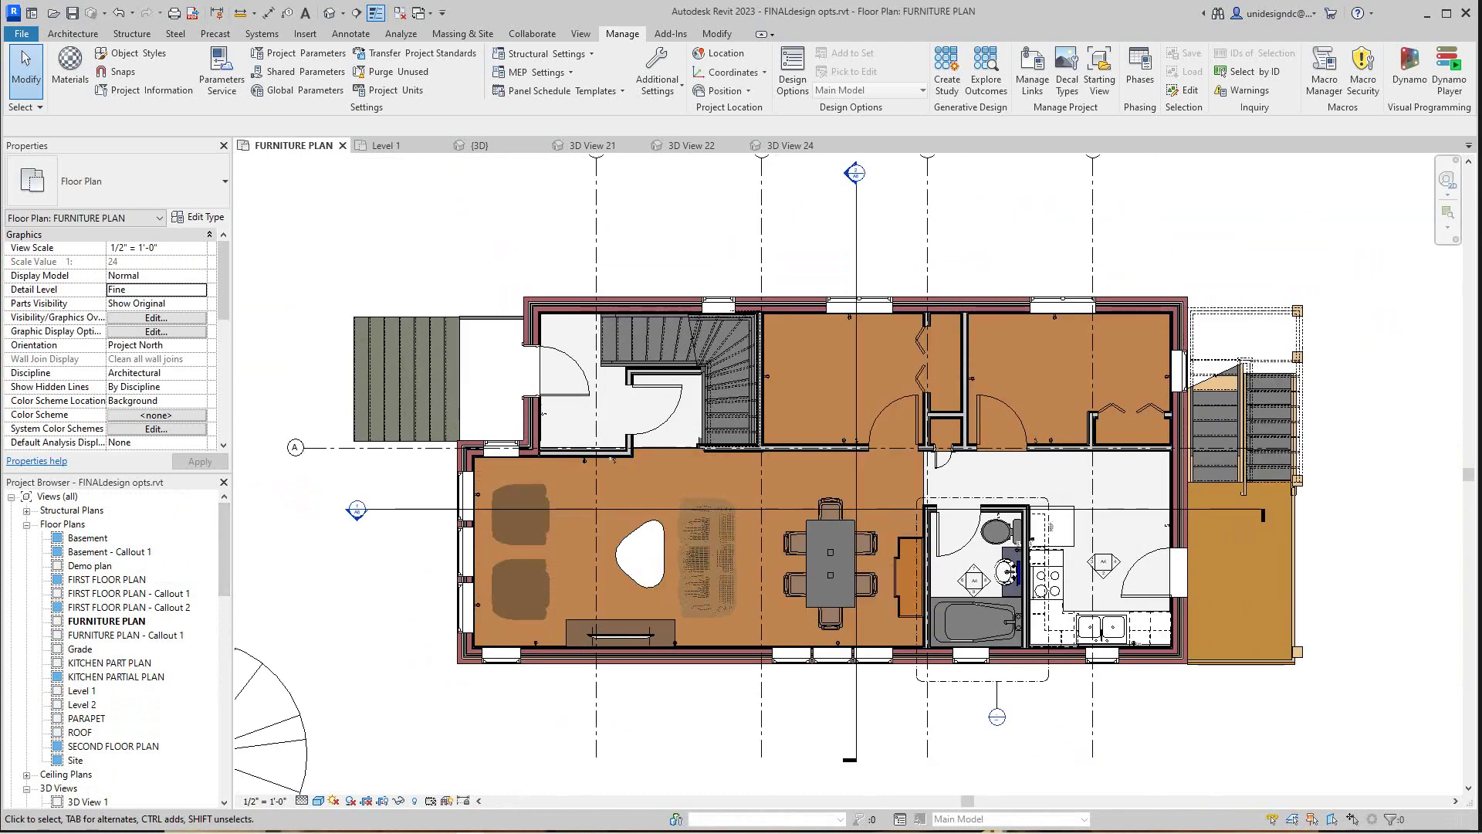
# - Open the kitchen sink wall elevation from arrow 2 of the kitchen's A4 elevation marker, fitted to the view
pyautogui.scroll(2, 1127, 542)
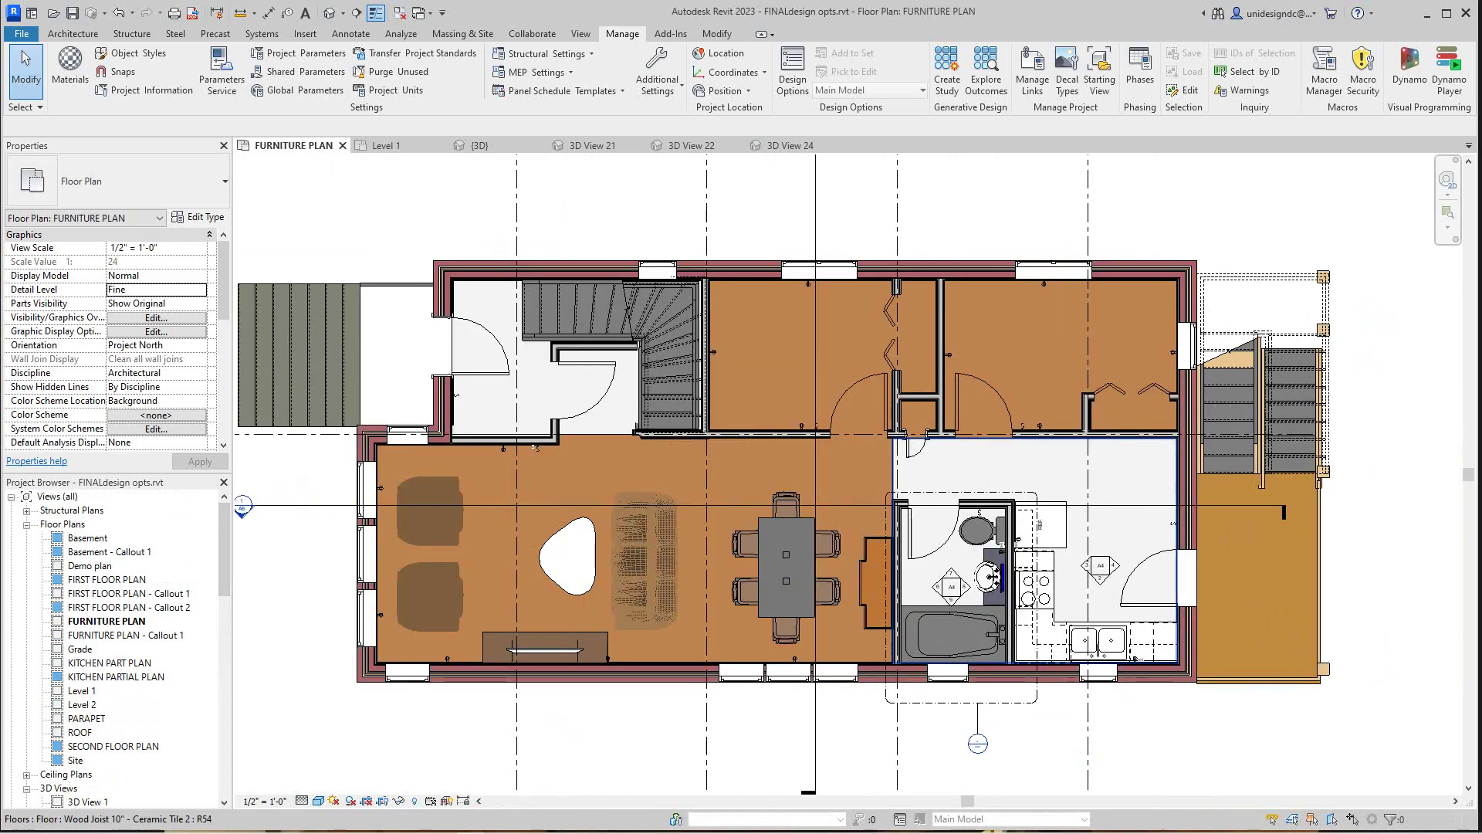
pyautogui.moveTo(1133, 553); pyautogui.dragTo(855, 504, button='middle')
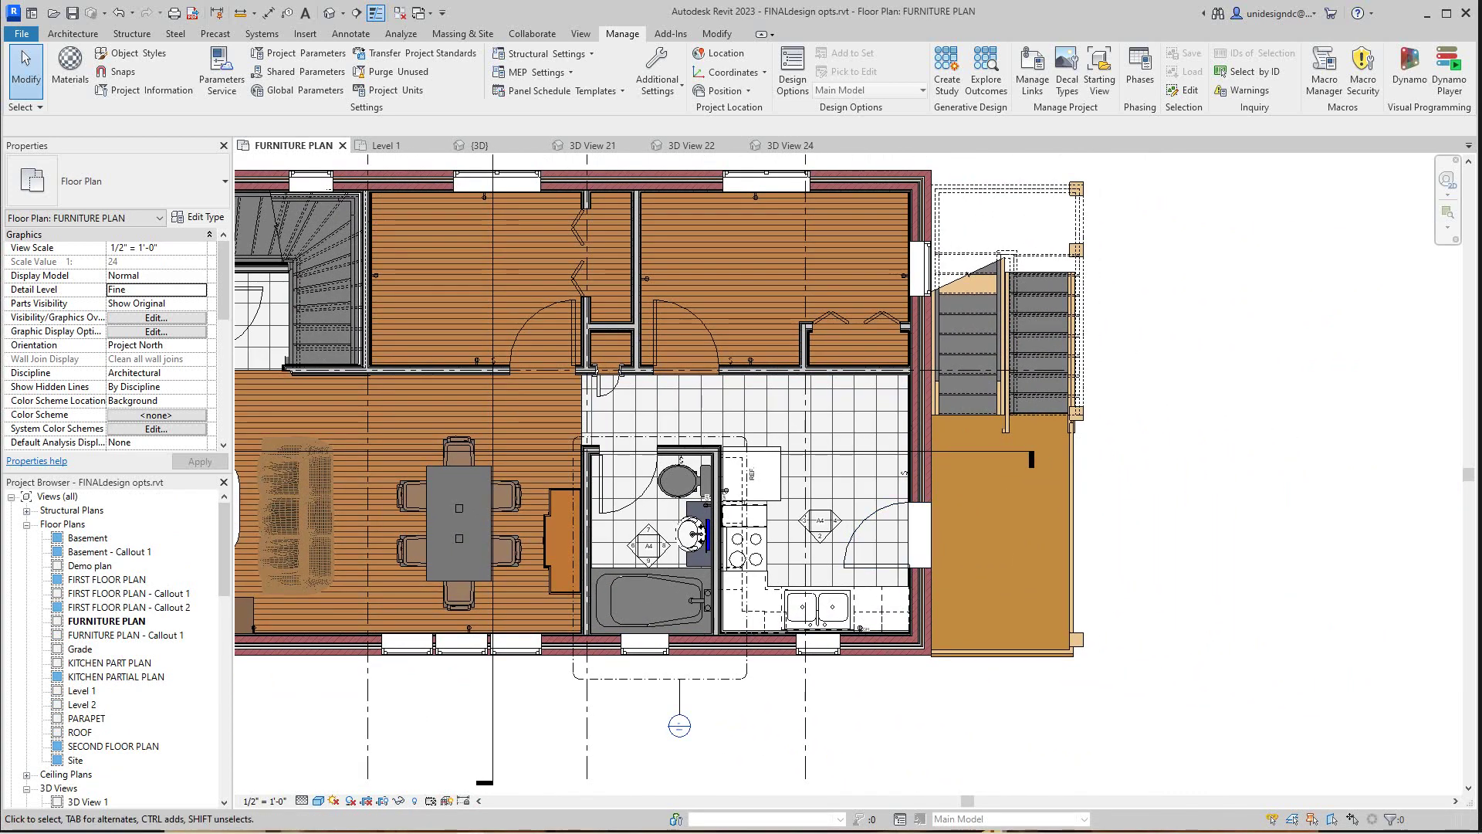
pyautogui.scroll(5, 914, 650)
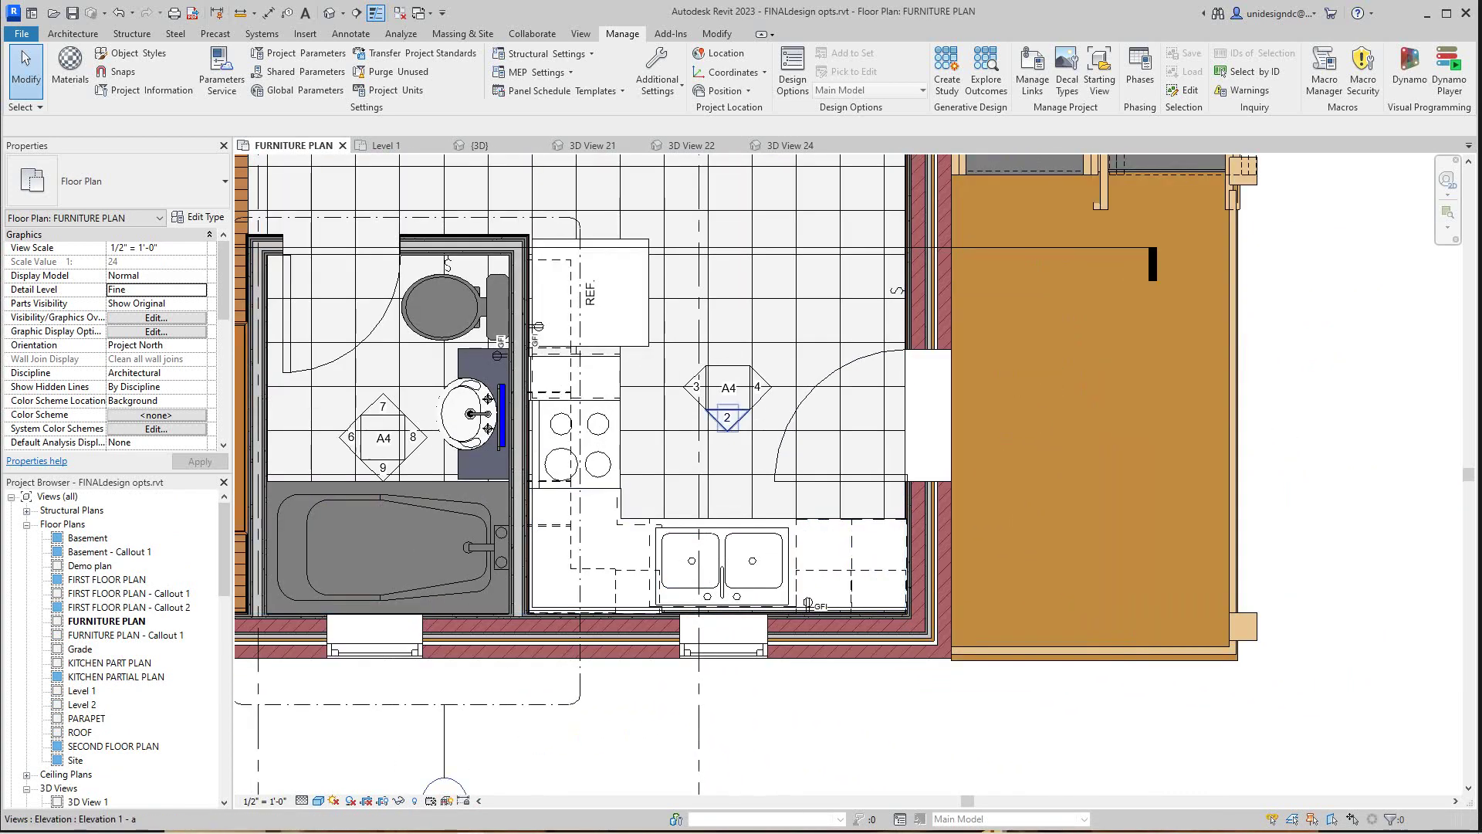
pyautogui.moveTo(729, 456); pyautogui.dragTo(750, 465, button='middle')
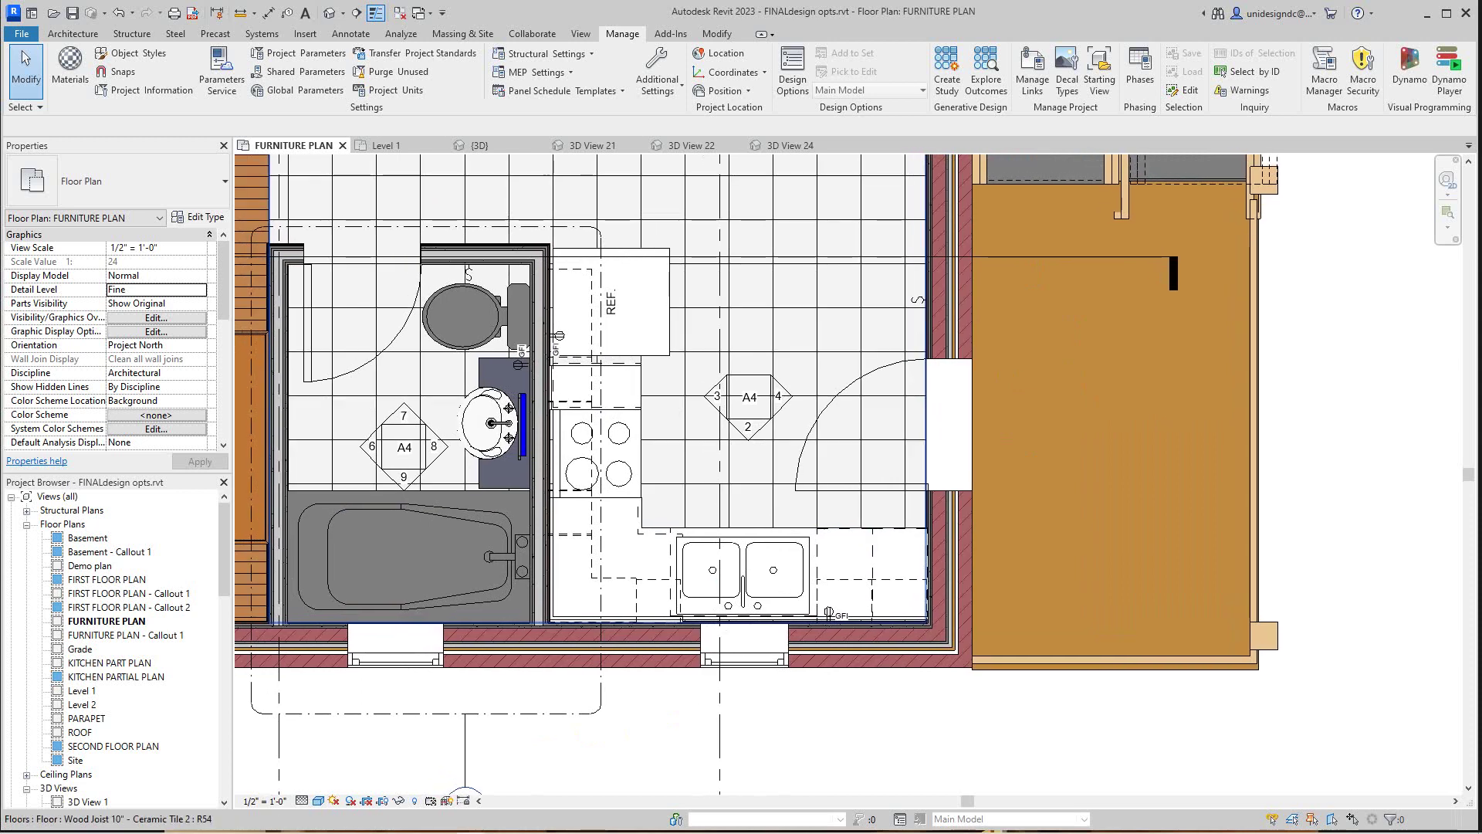
pyautogui.doubleClick(748, 427)
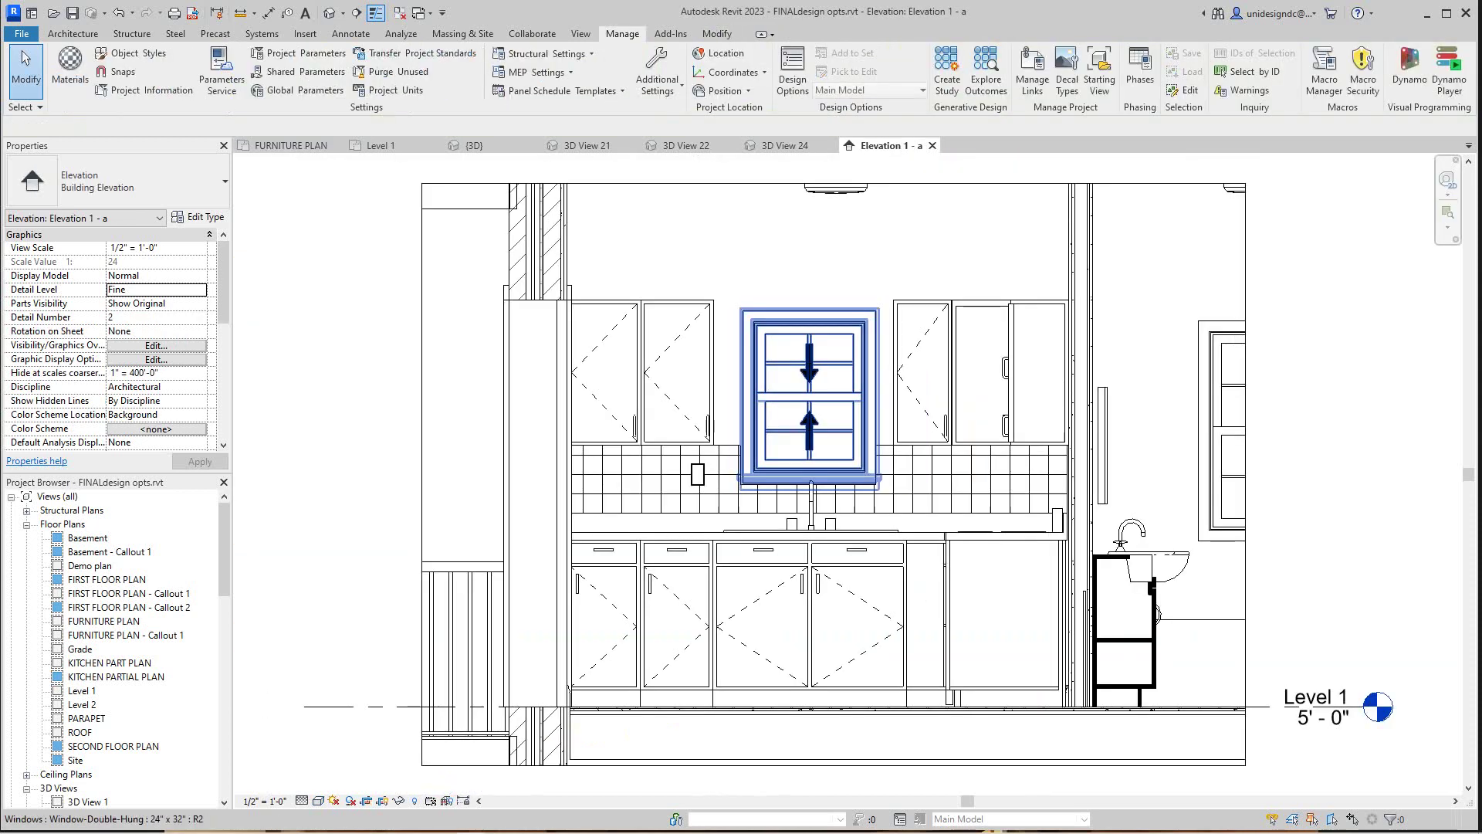
pyautogui.press('z')
pyautogui.press('f')
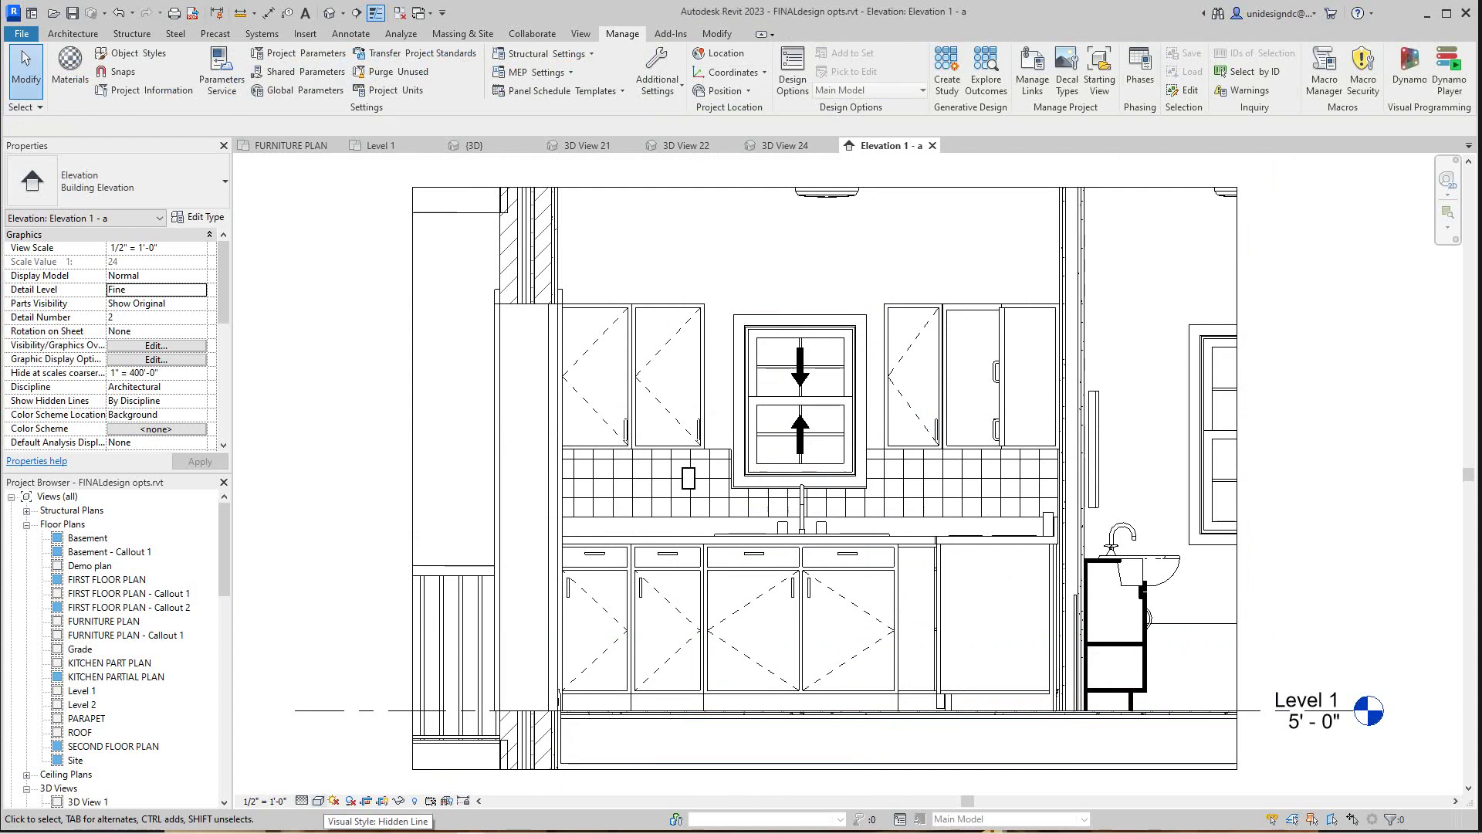
# - Set the kitchen elevation's visual style to Realistic and inspect the cabinets, window and sink wall
pyautogui.click(318, 801)
pyautogui.click(346, 784)
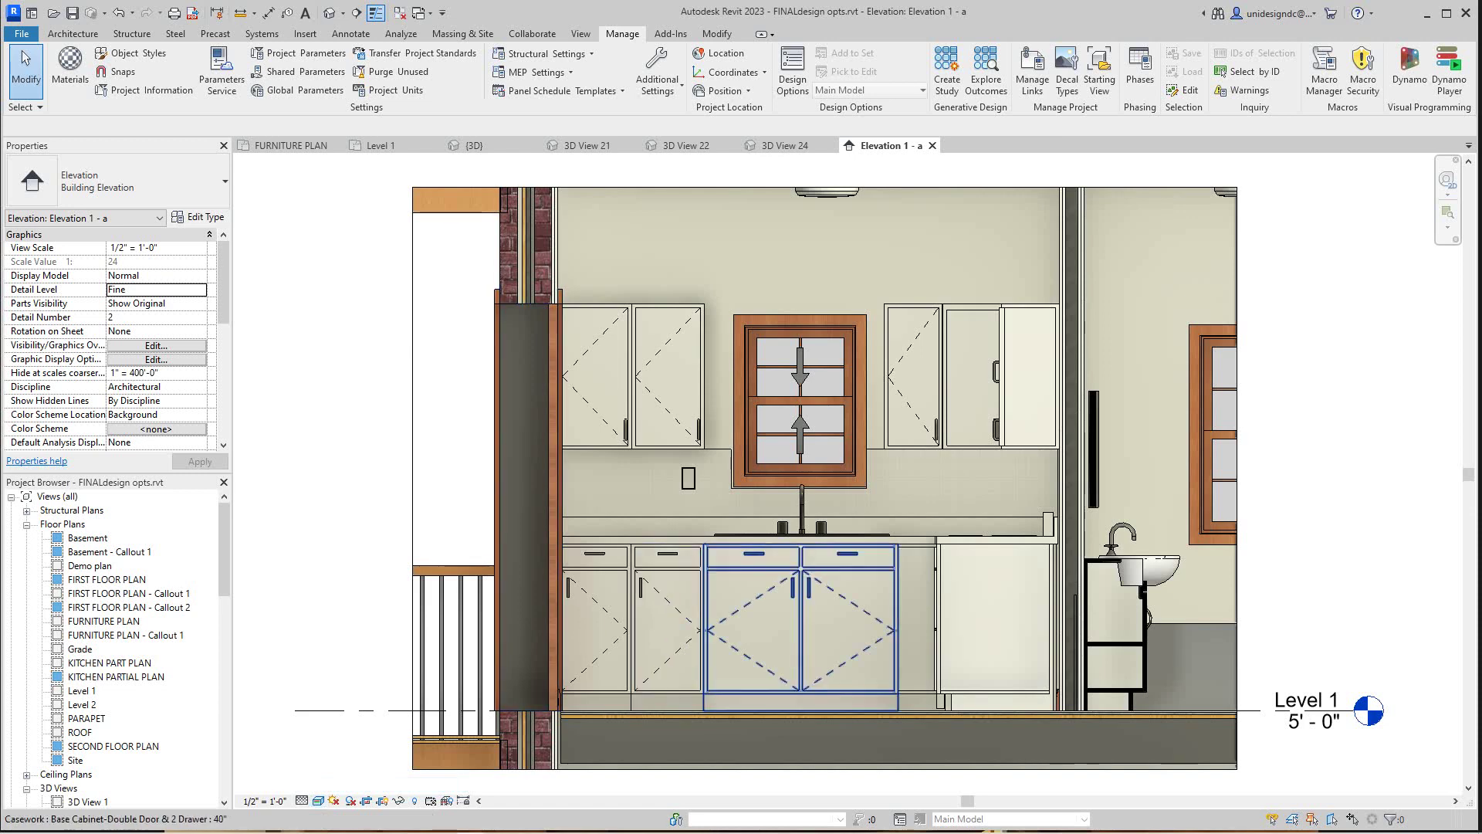
pyautogui.scroll(2, 1135, 648)
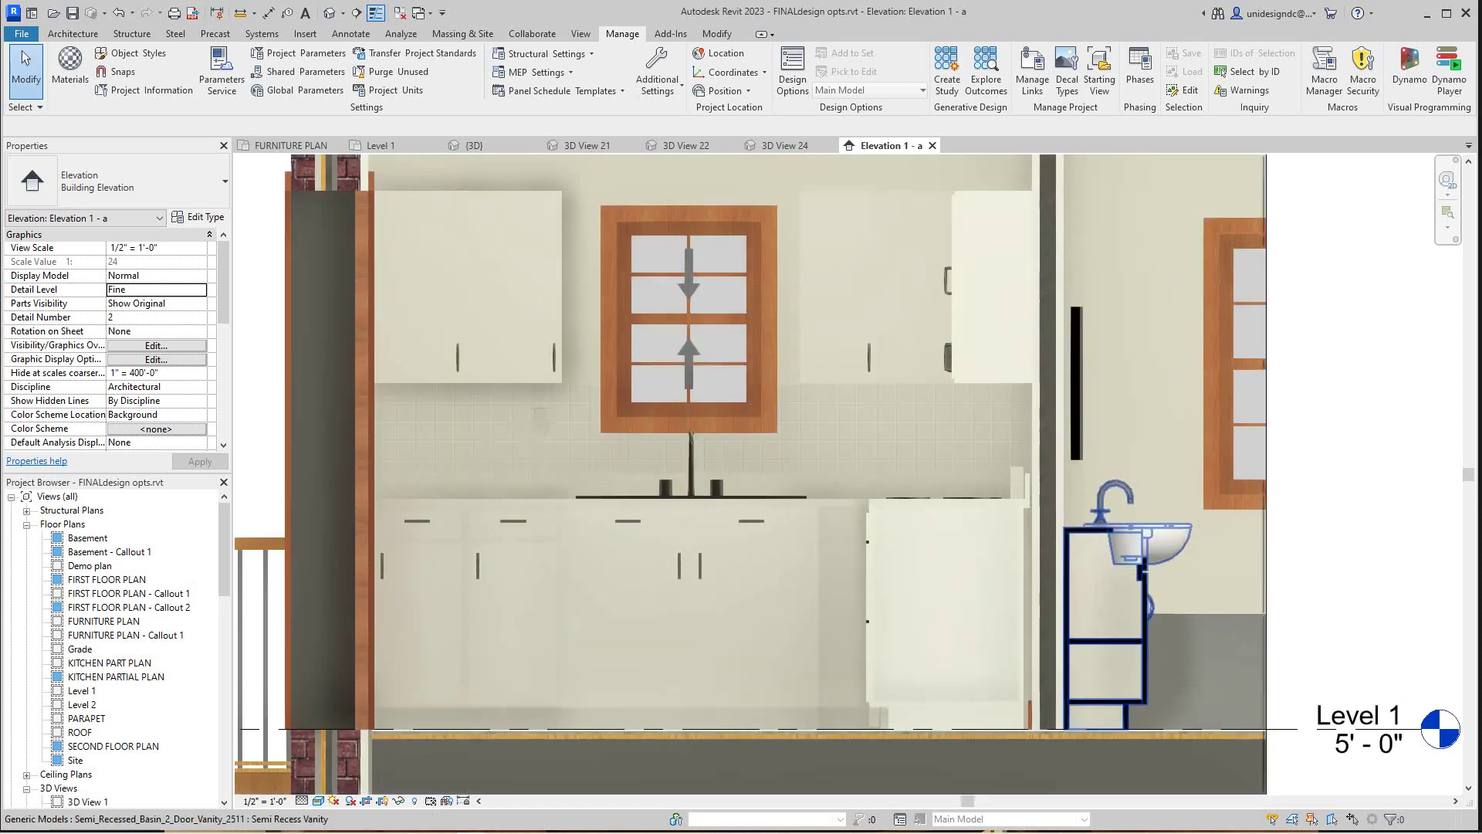
pyautogui.scroll(-2, 980, 730)
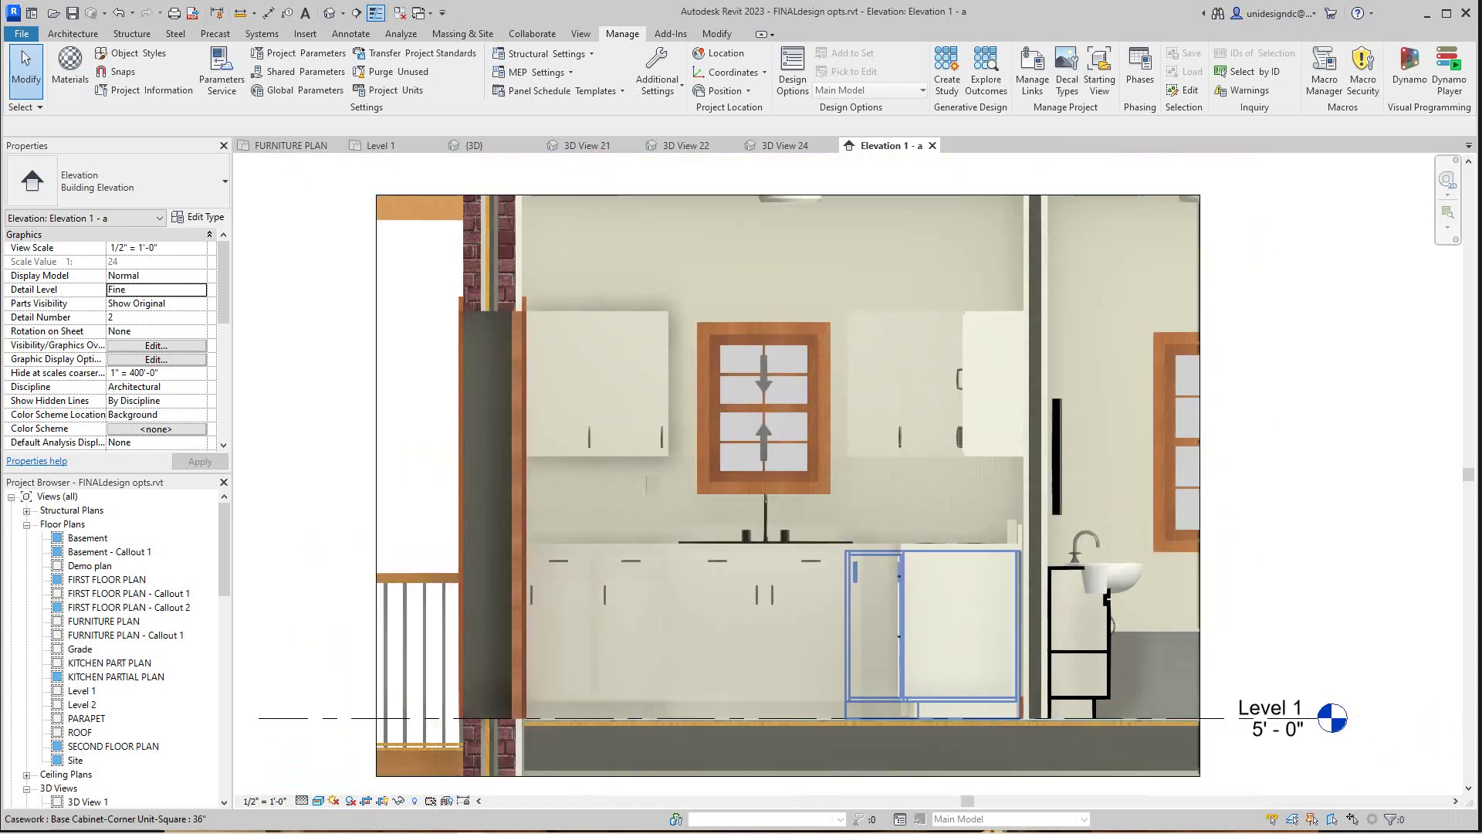
pyautogui.moveTo(980, 730); pyautogui.dragTo(969, 763, button='middle')
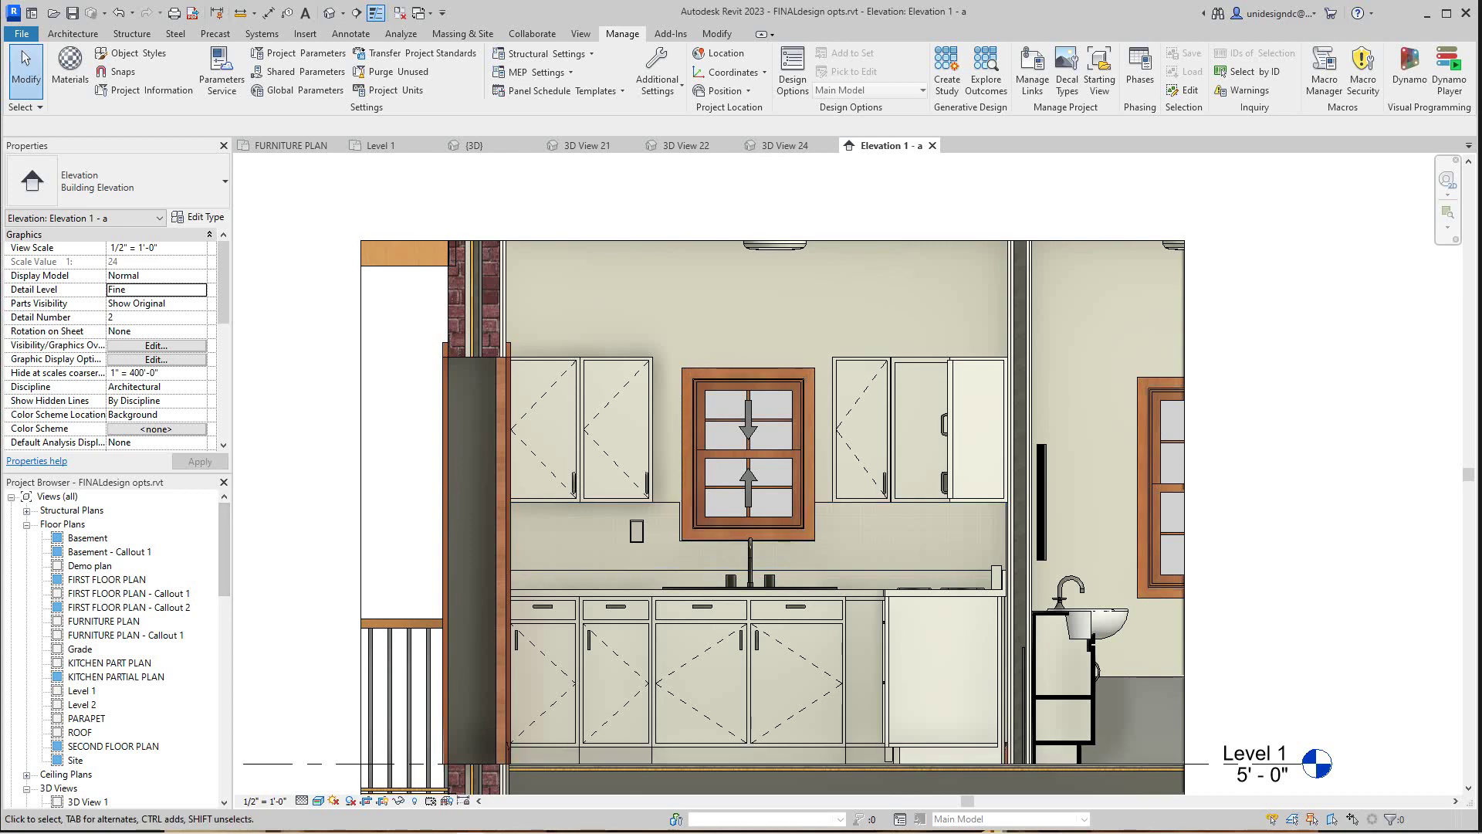
pyautogui.scroll(-2, 116, 648)
# - Switch to the Level 1 floor plan and examine its room labels, dimensions and floor finishes
pyautogui.scroll(-5, 470, 685)
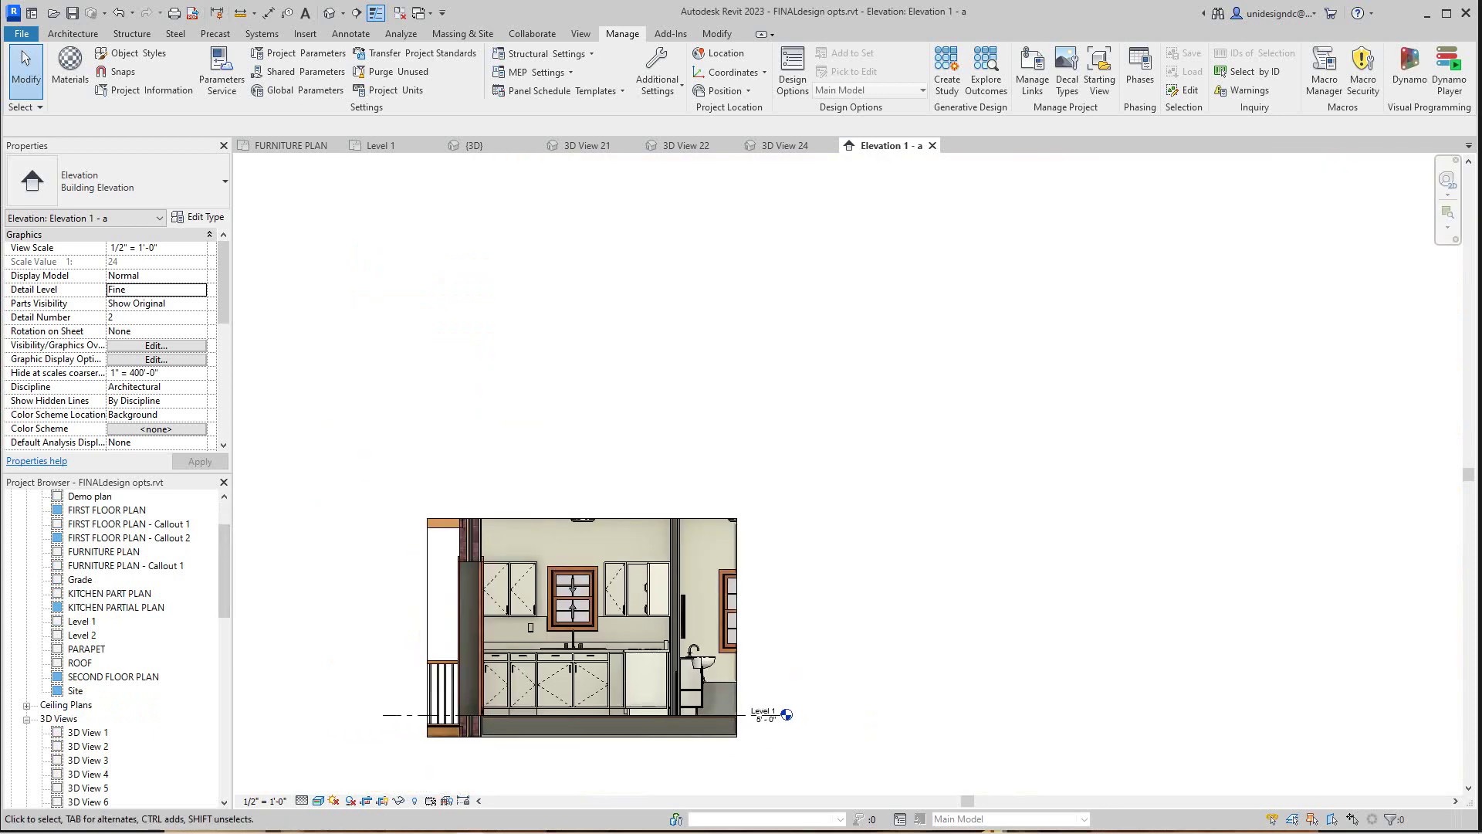
pyautogui.click(381, 145)
pyautogui.scroll(-1, 656, 552)
pyautogui.moveTo(656, 552); pyautogui.dragTo(673, 568, button='middle')
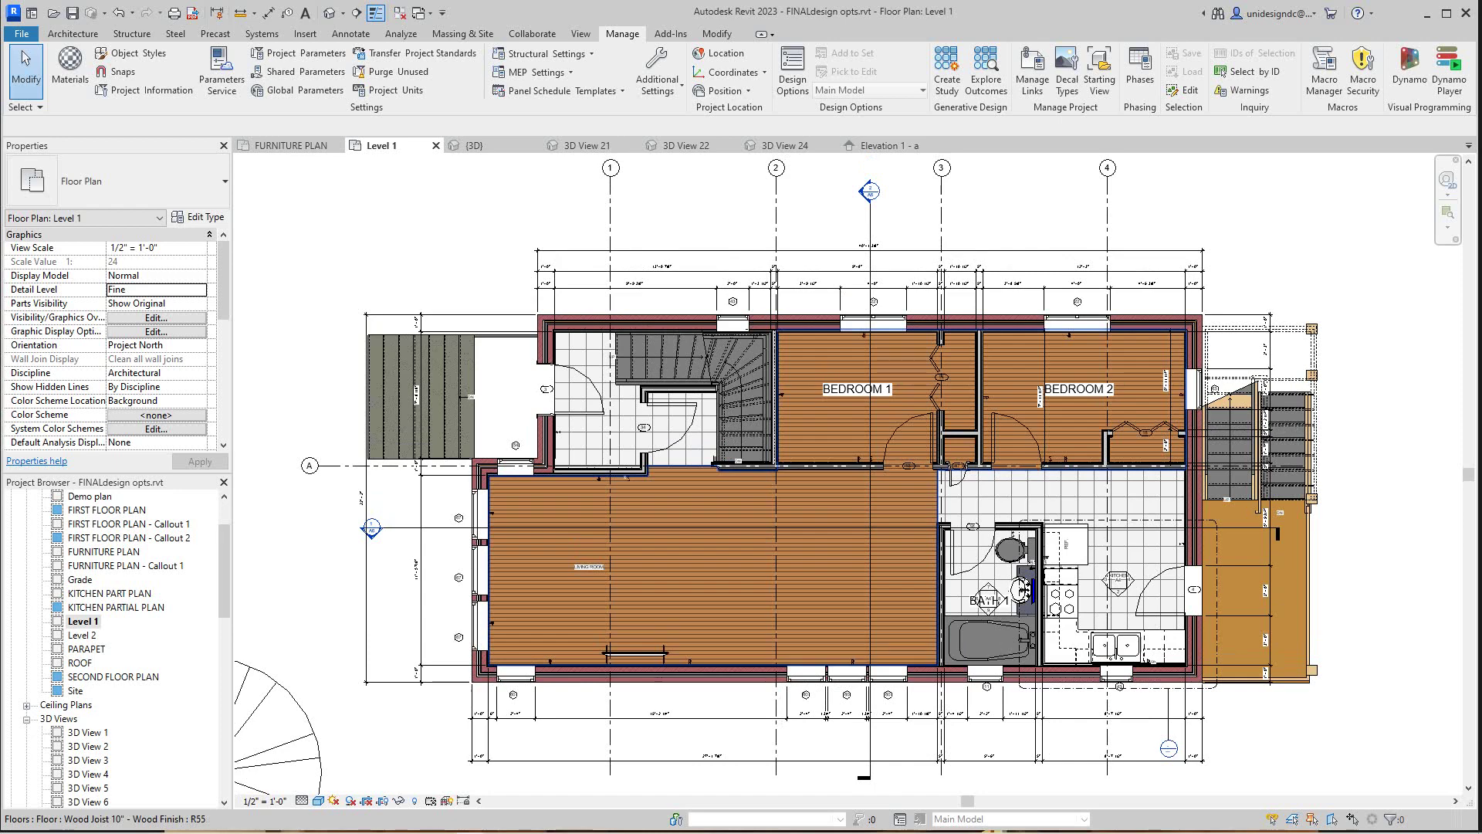
pyautogui.scroll(1, 762, 505)
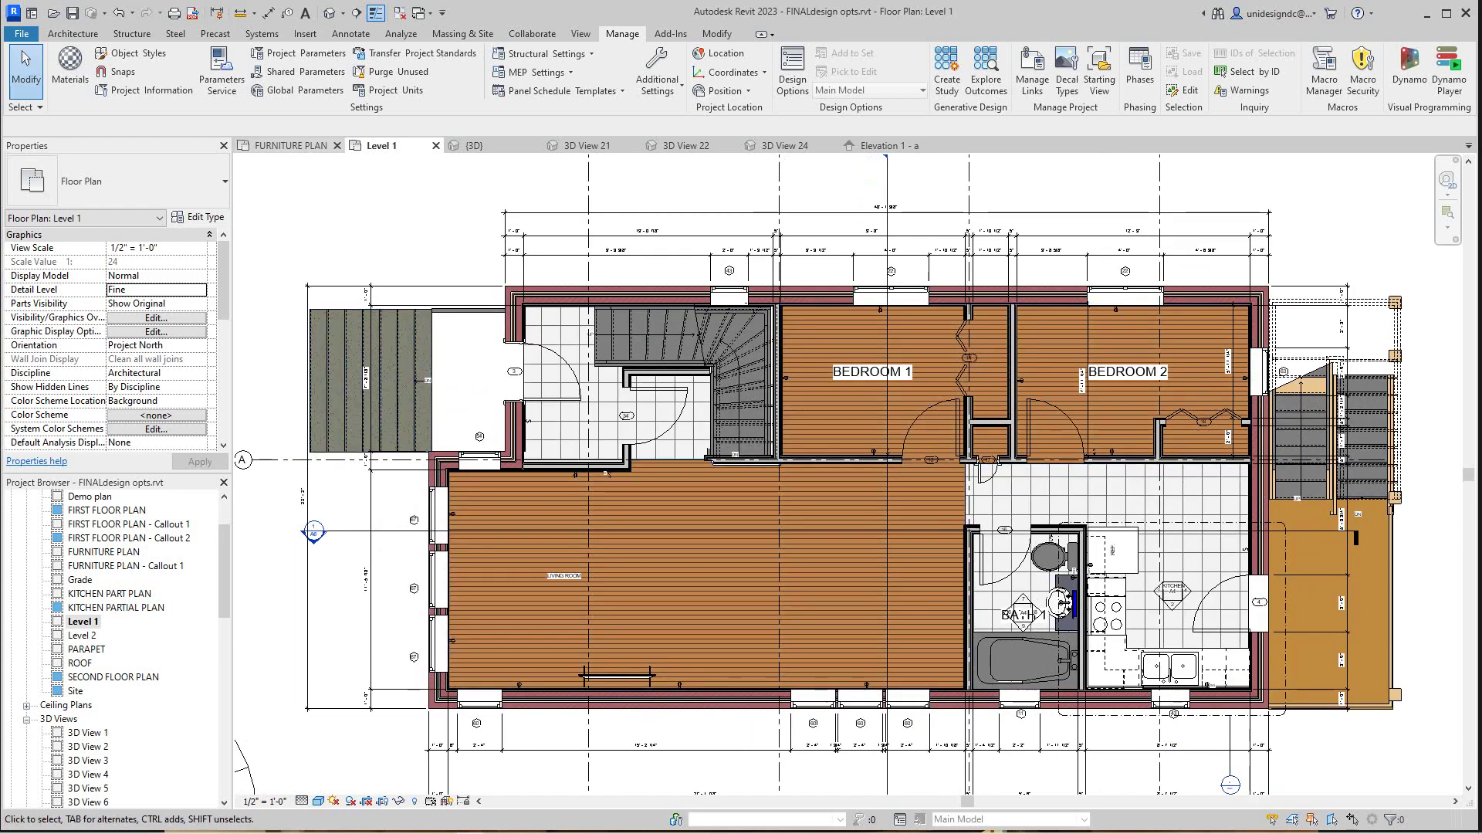
# - Return to the FURNITURE PLAN floor plan, show the whole house layout, and look through the project's sheet list
pyautogui.click(291, 145)
pyautogui.scroll(-4, 971, 674)
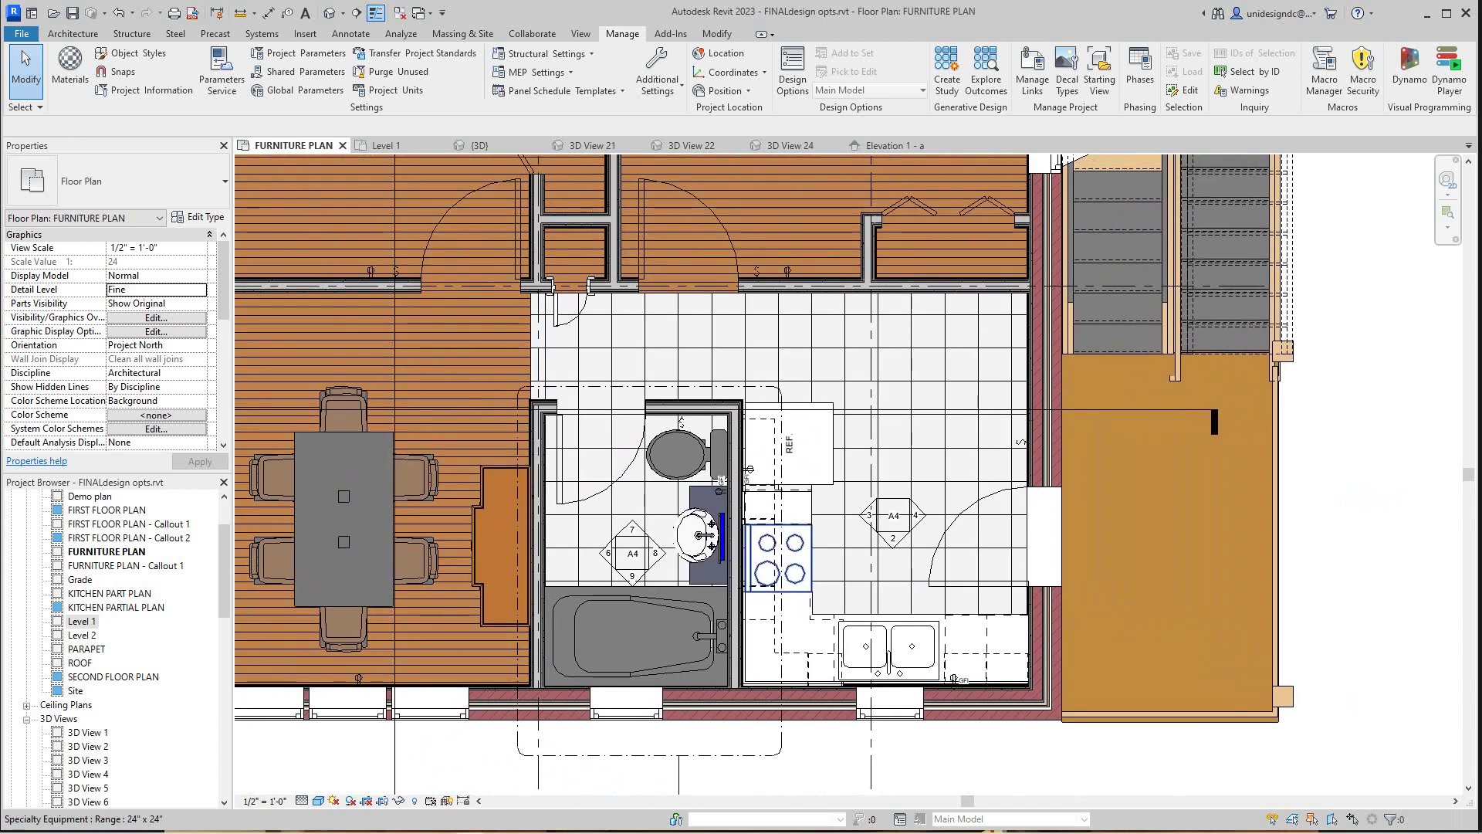
pyautogui.scroll(-3, 1405, 595)
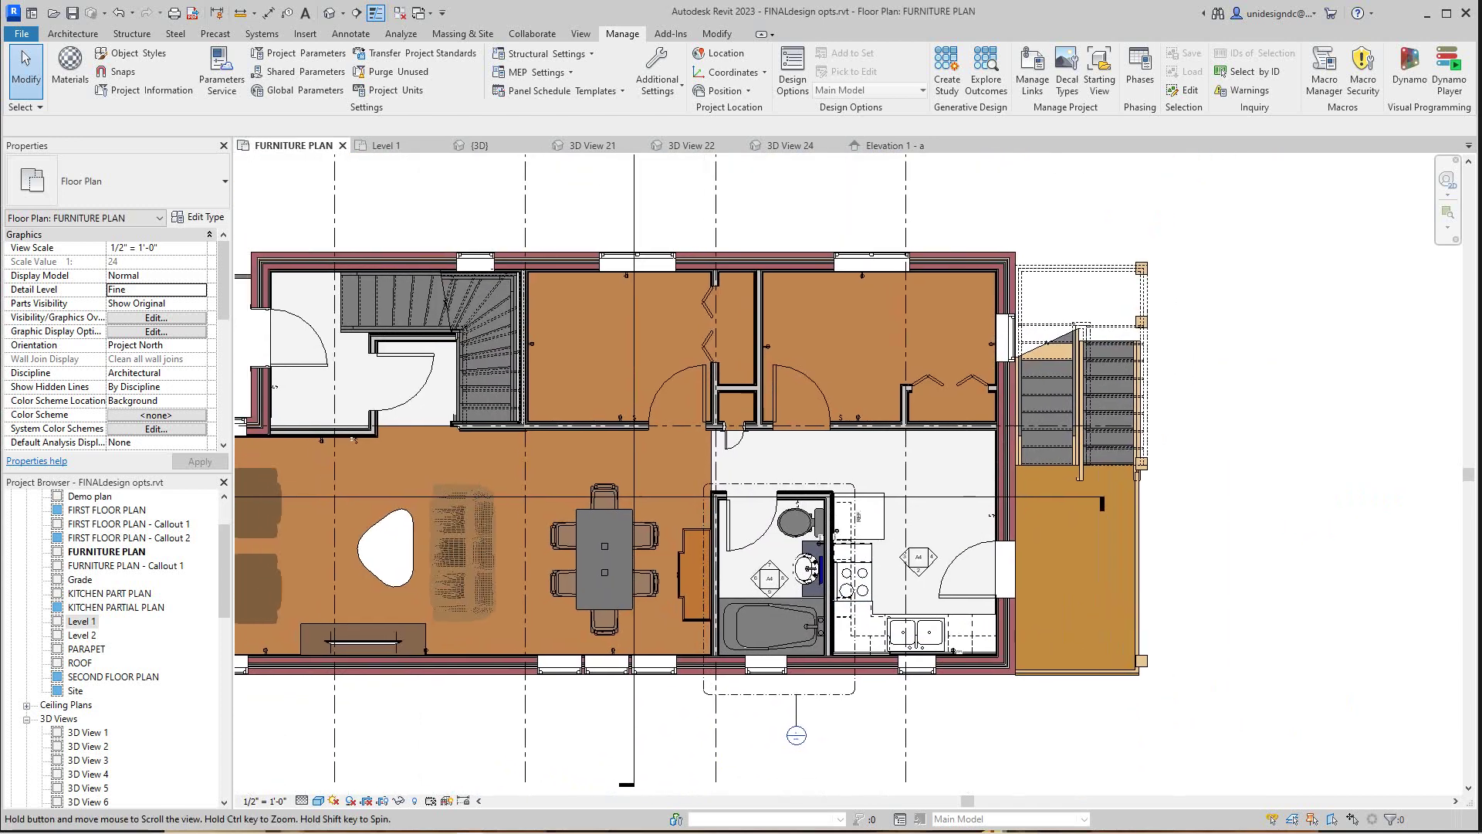
pyautogui.scroll(2, 939, 511)
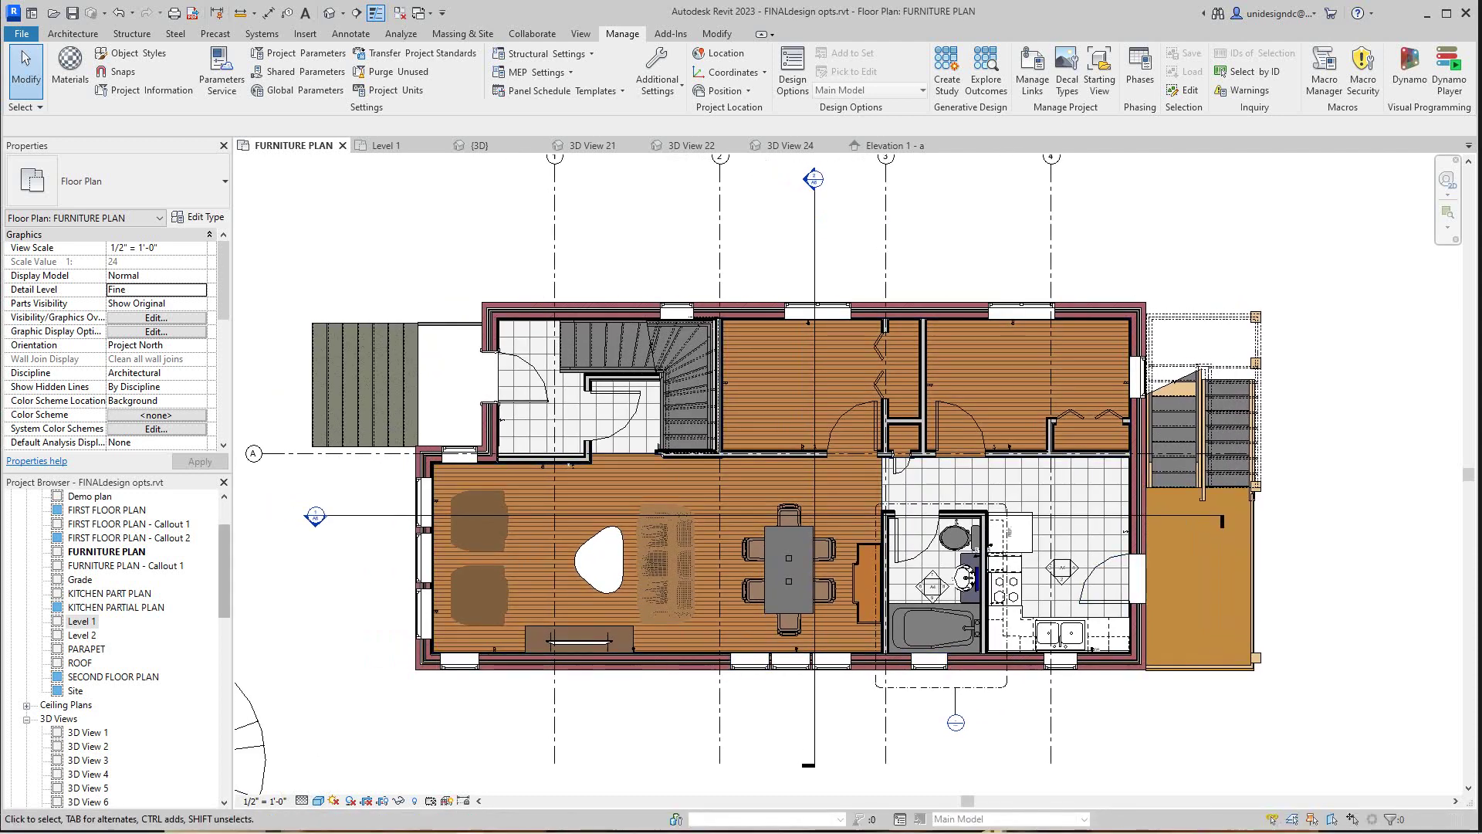
pyautogui.scroll(-6, 127, 648)
pyautogui.scroll(-8, 116, 648)
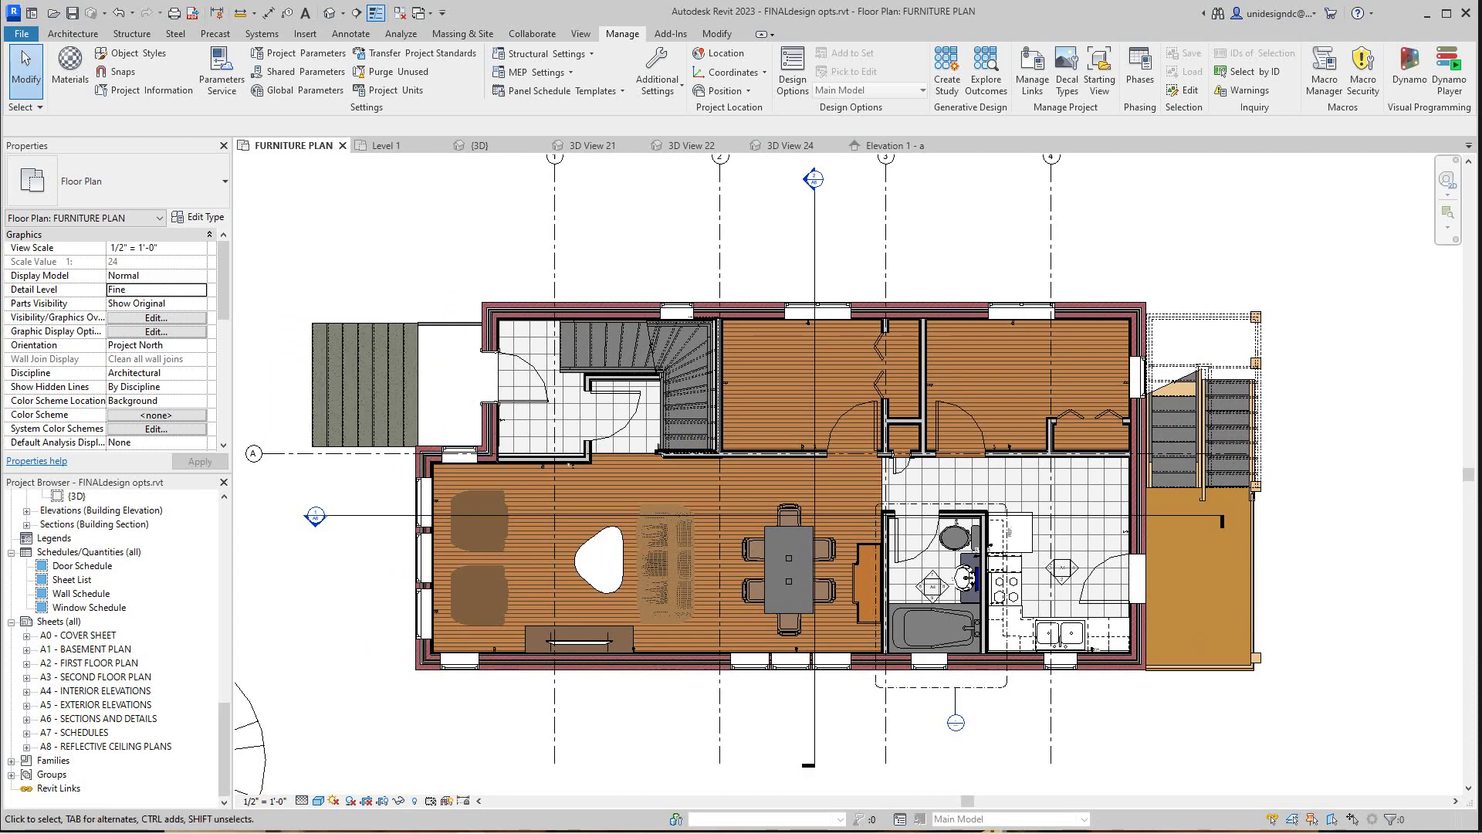
# - Switch to the Photos viewer and examine the livdin.jpg and livroom.jpg renderings again
pyautogui.moveTo(329, 829)
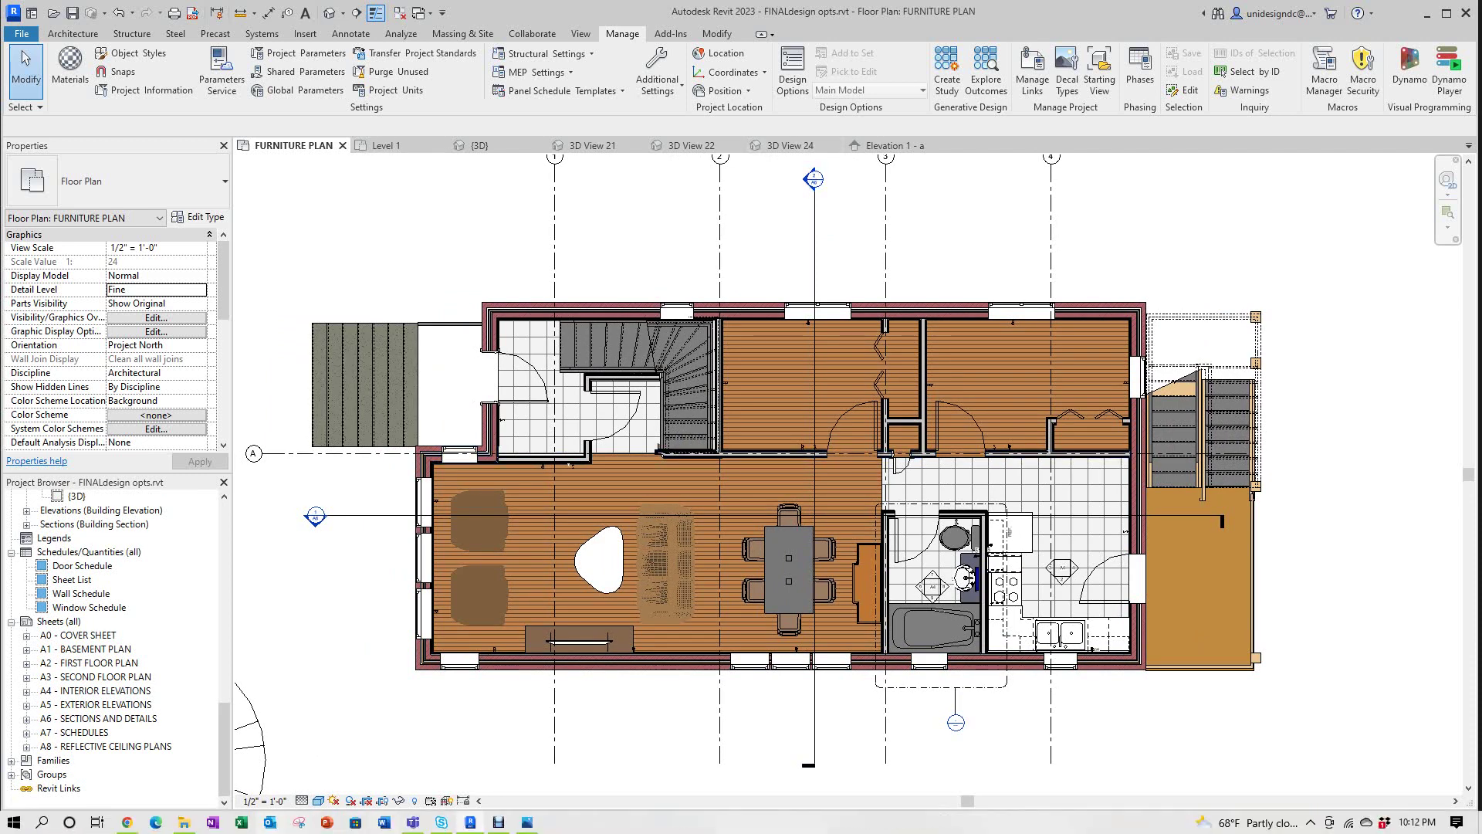
pyautogui.click(527, 822)
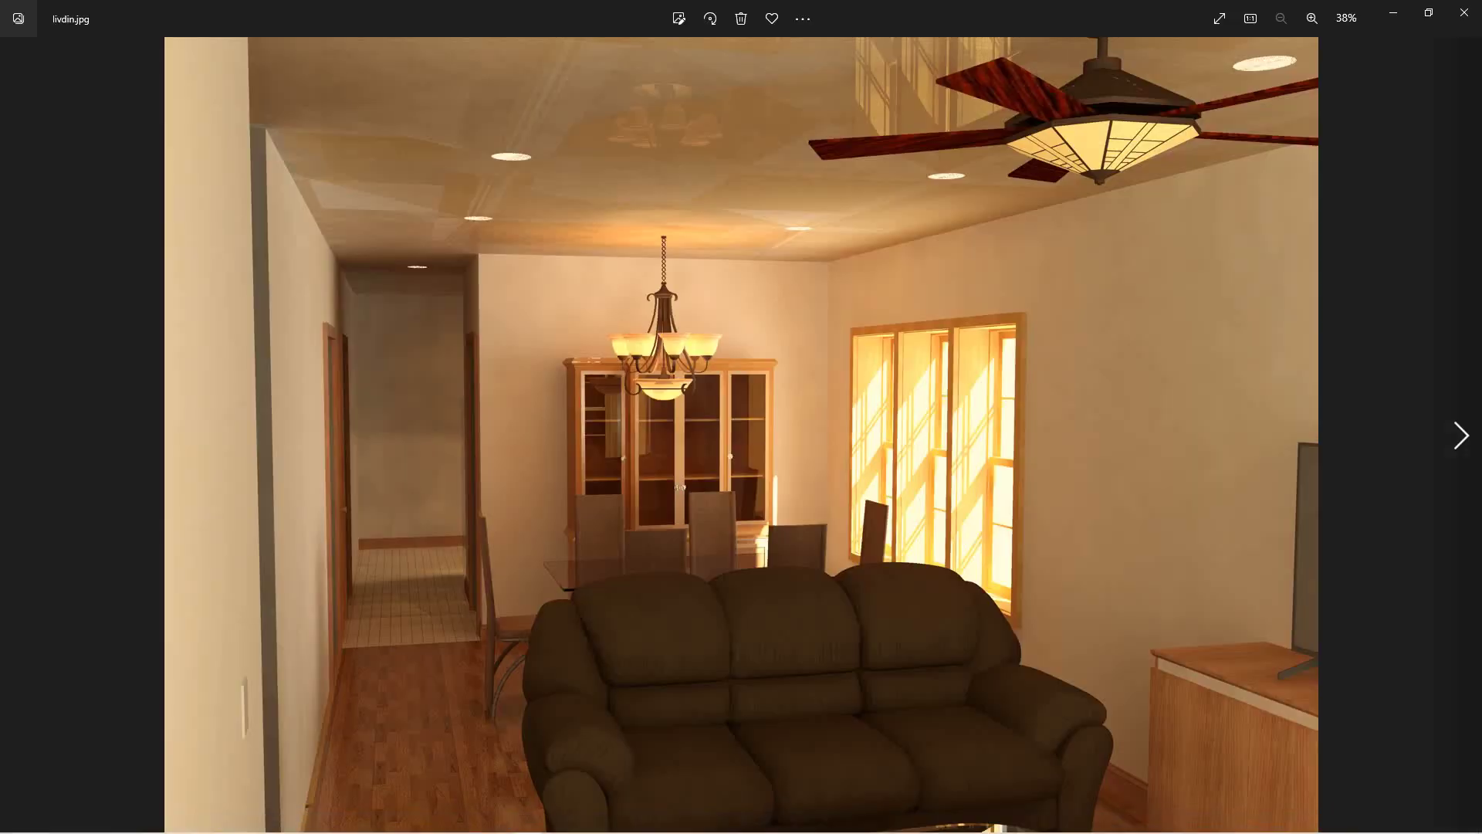
pyautogui.press('Right')
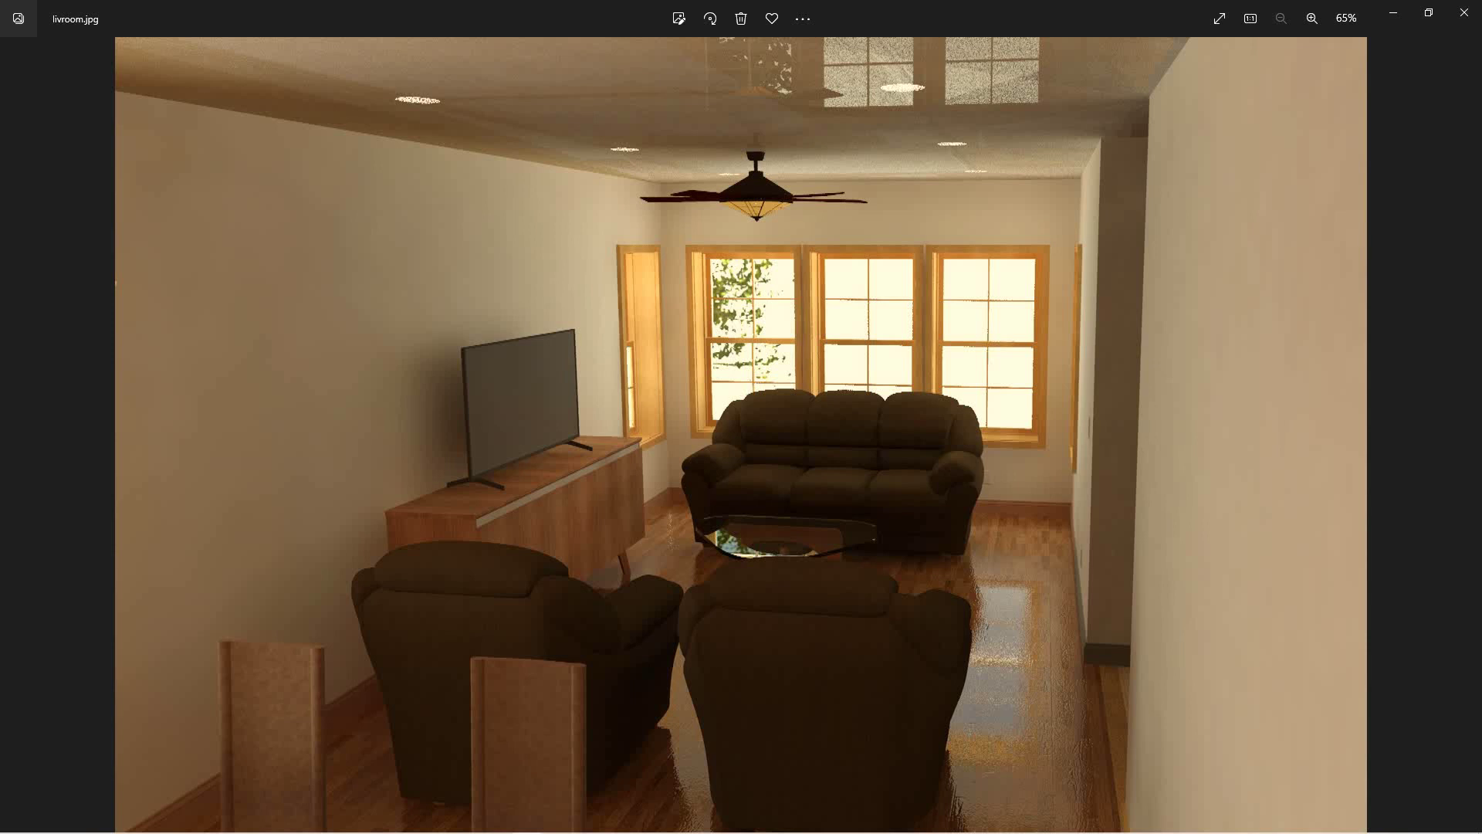
pyautogui.moveTo(472, 829)
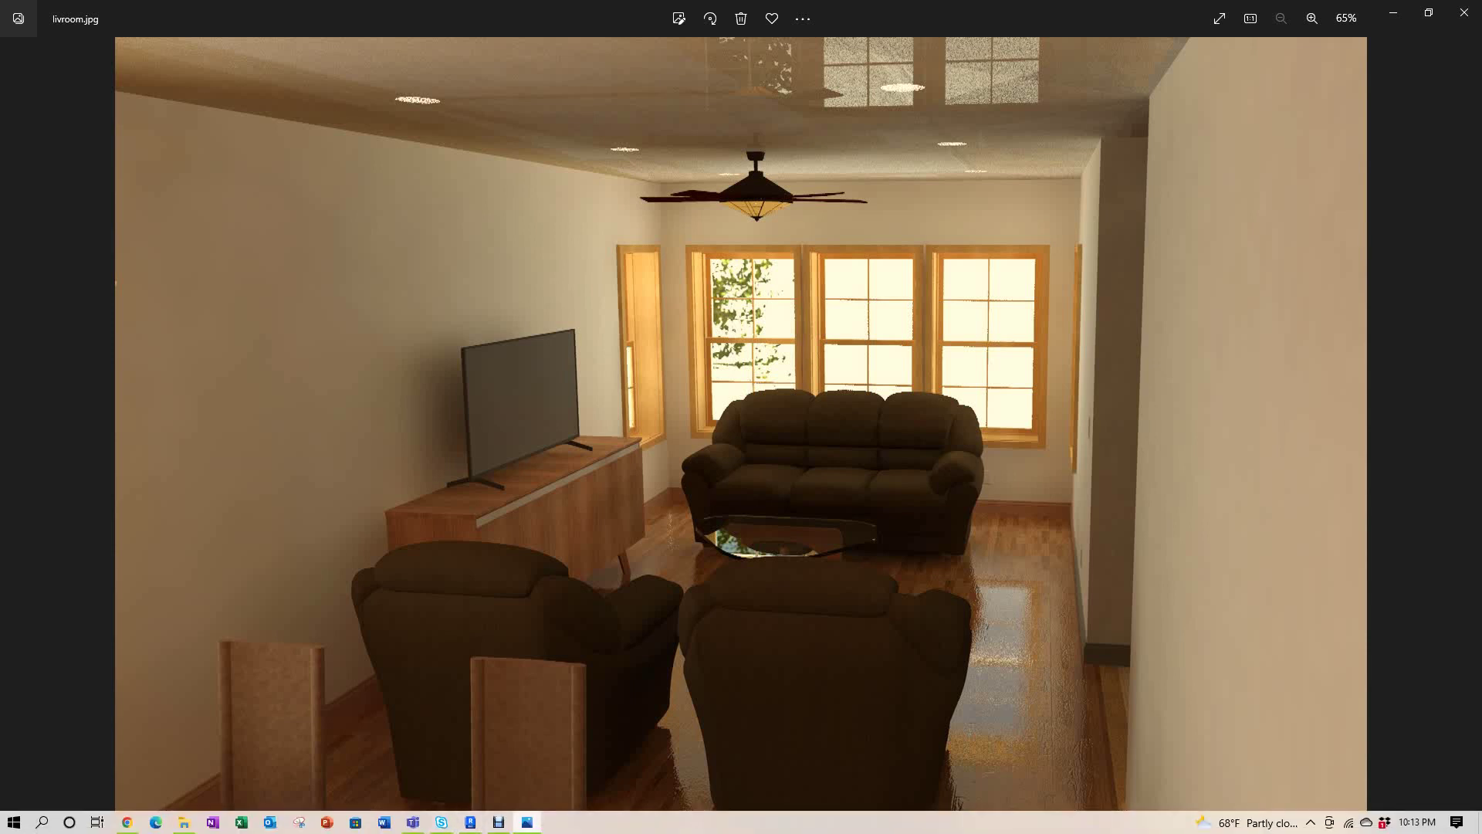
pyautogui.click(499, 822)
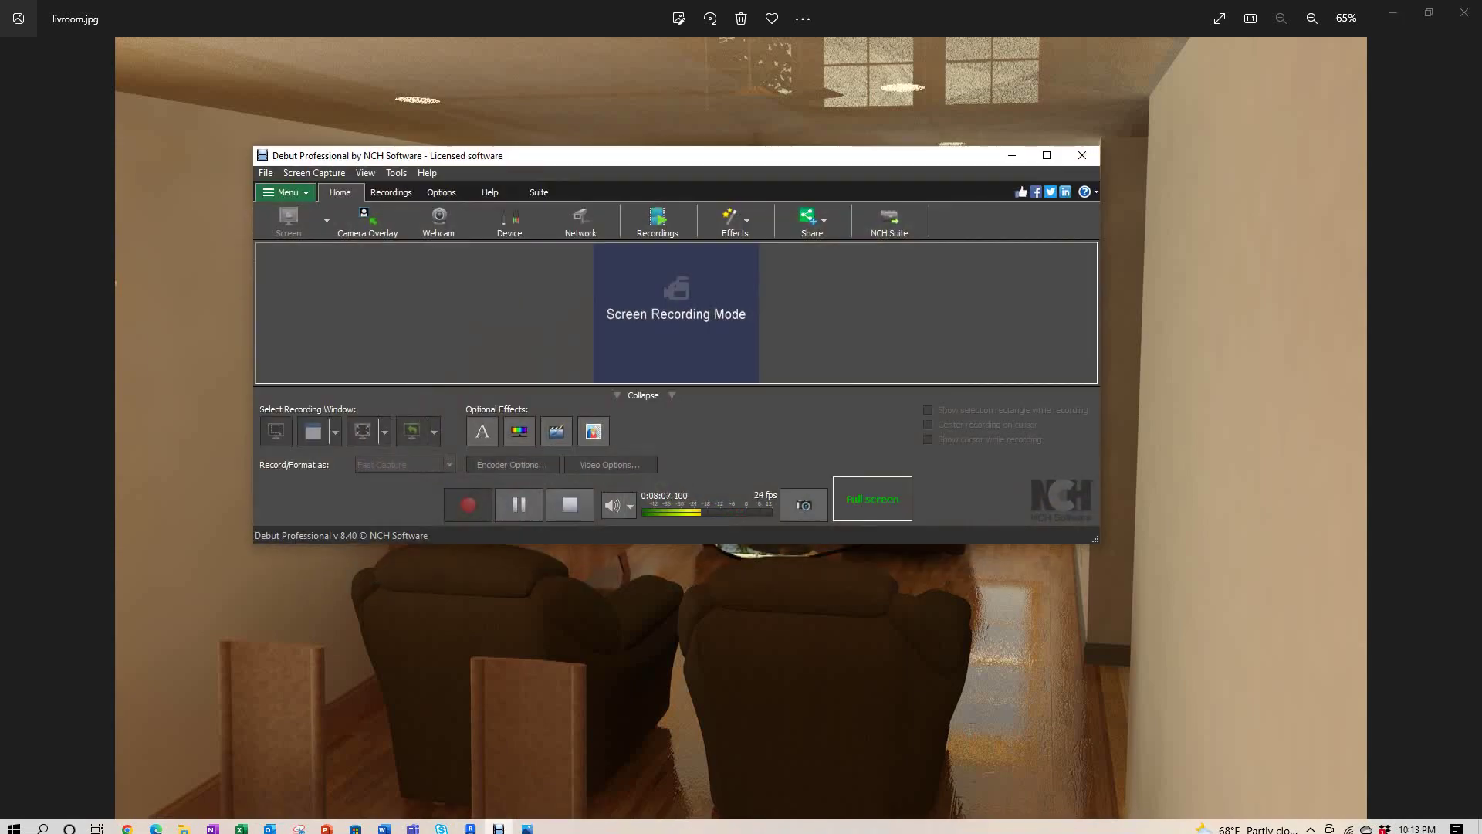